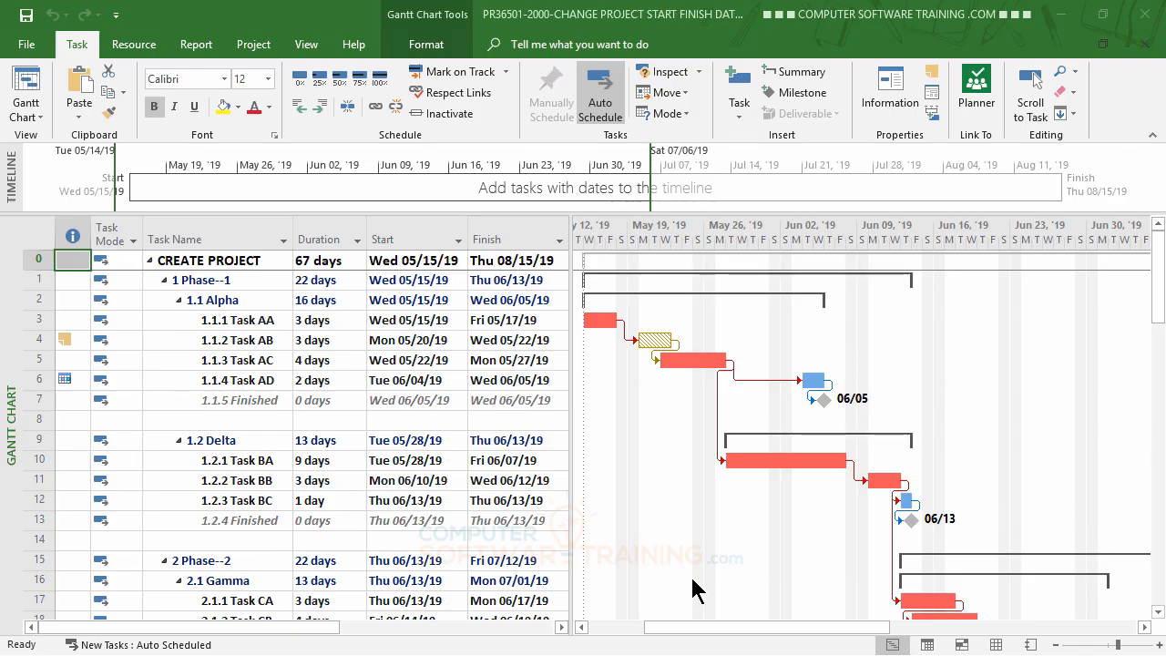
Examine the calendar and scheduling options in the Schedule section of the project options.
click(27, 44)
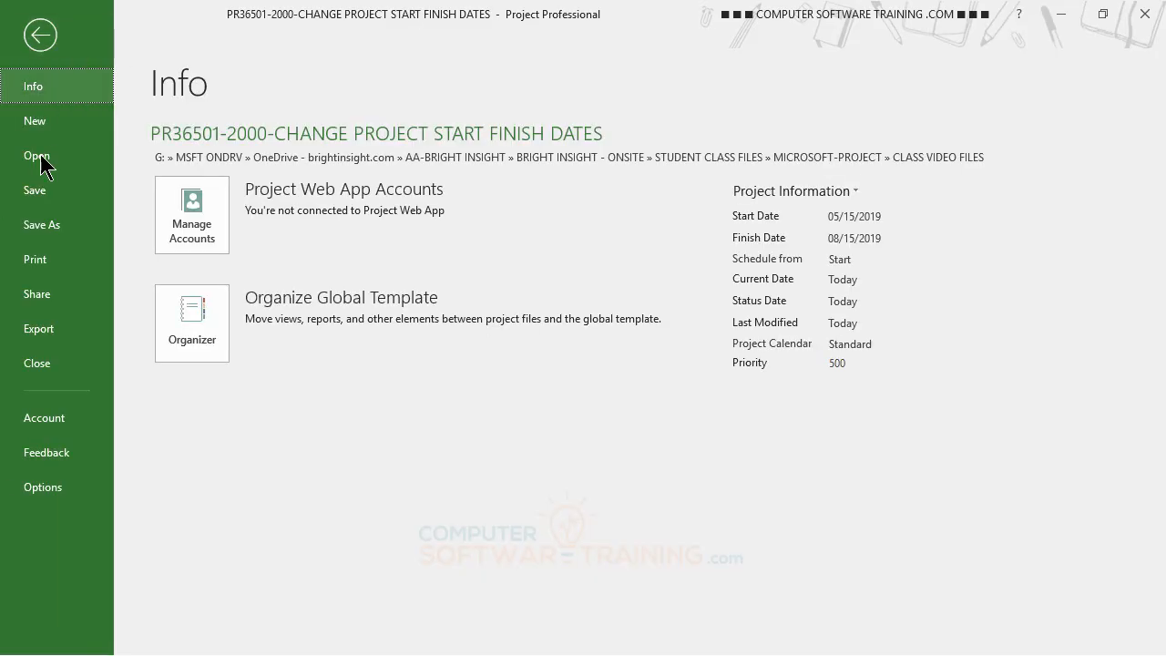
key(Escape)
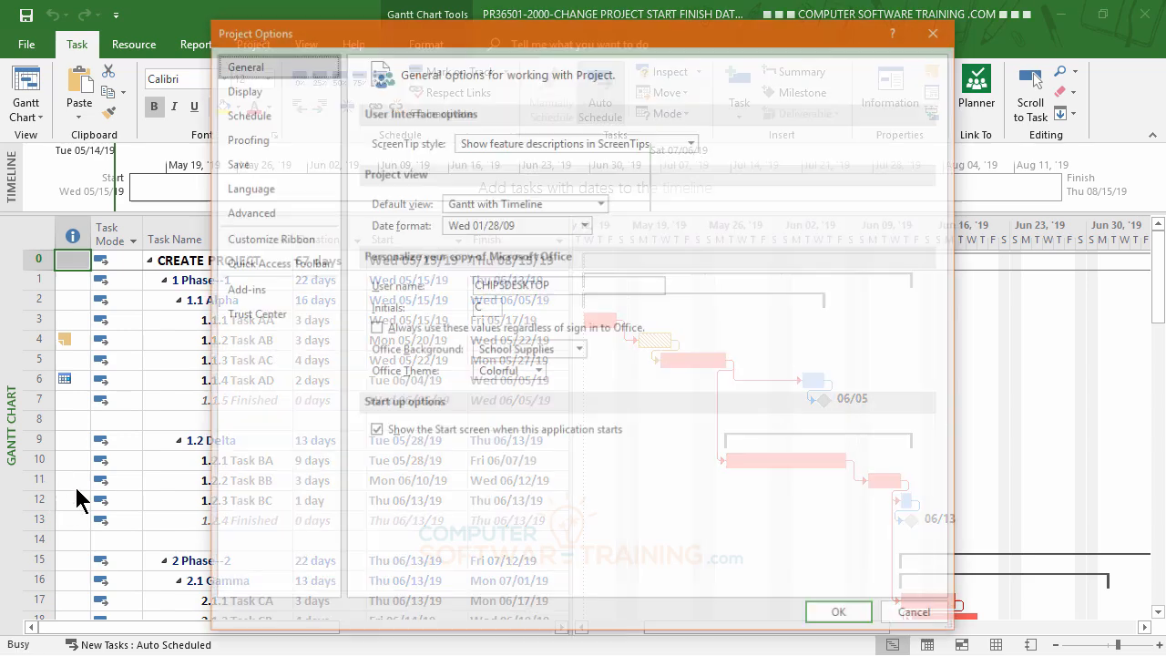
click(250, 115)
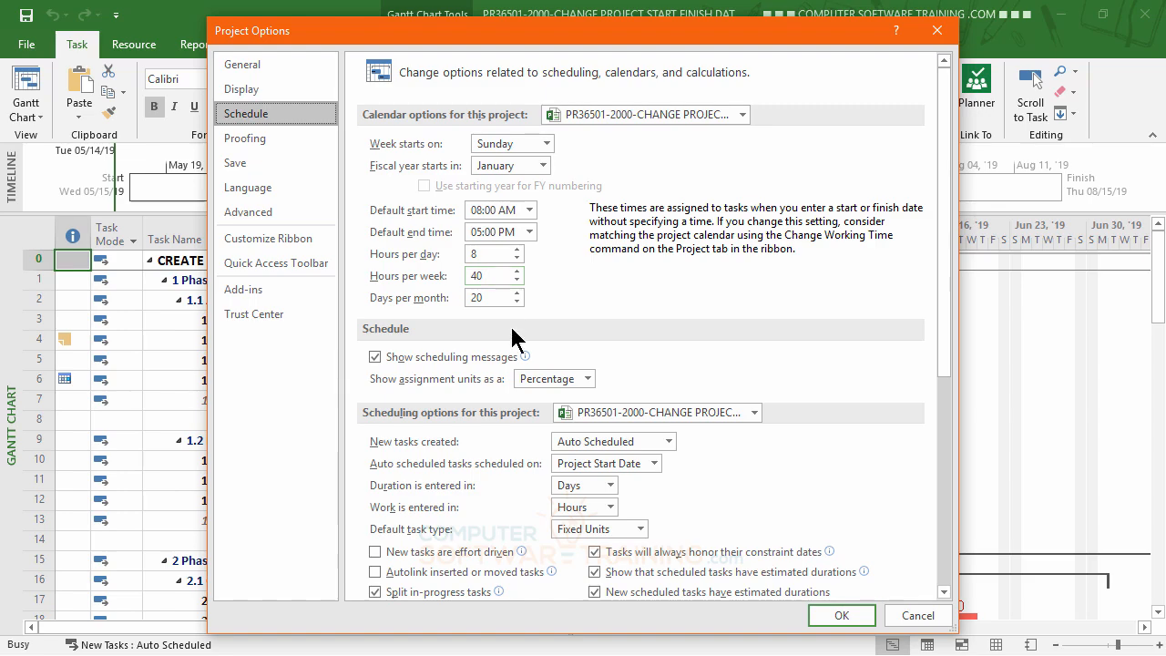
click(842, 618)
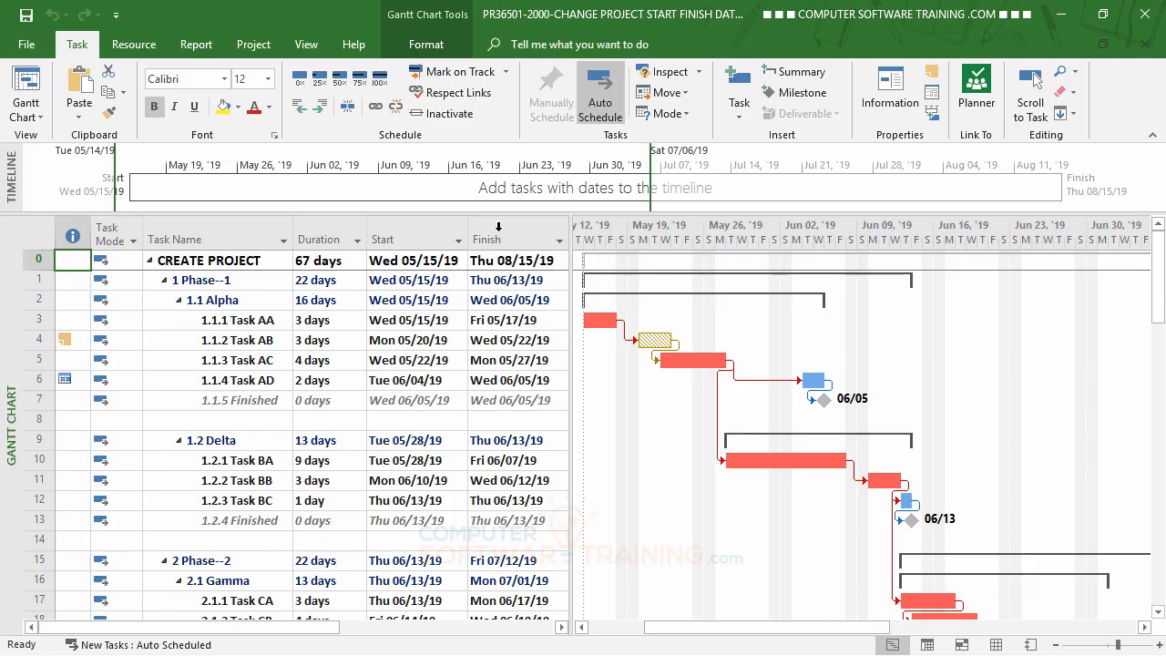
Create a new base calendar named 4Day as a copy of the Standard calendar.
click(254, 45)
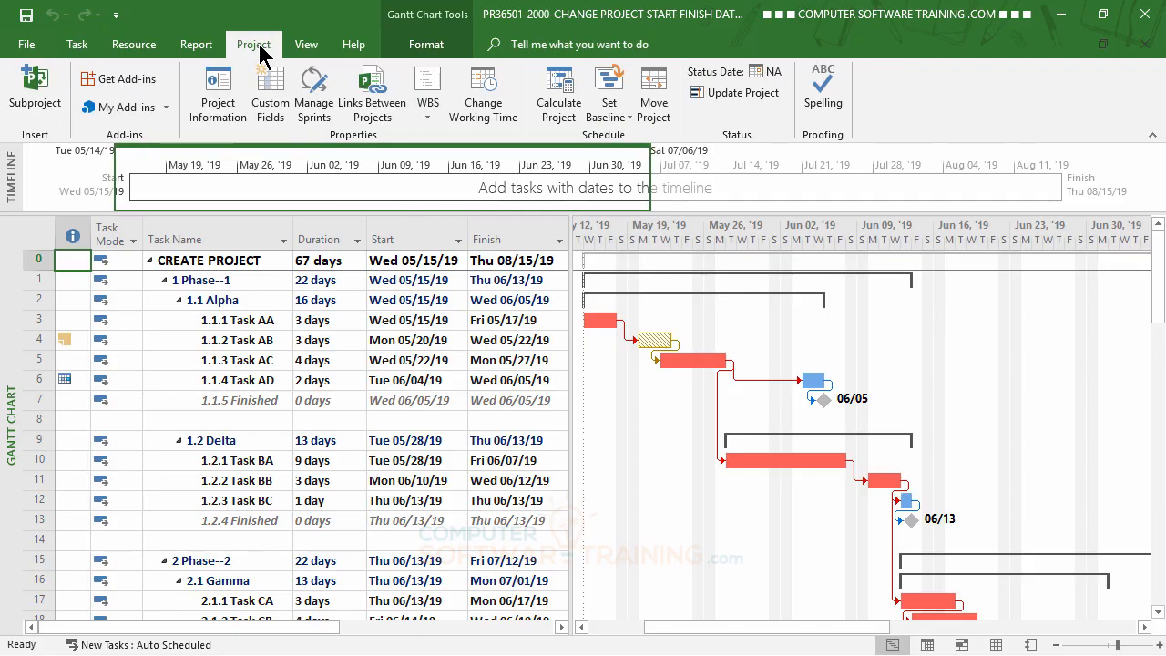
click(493, 109)
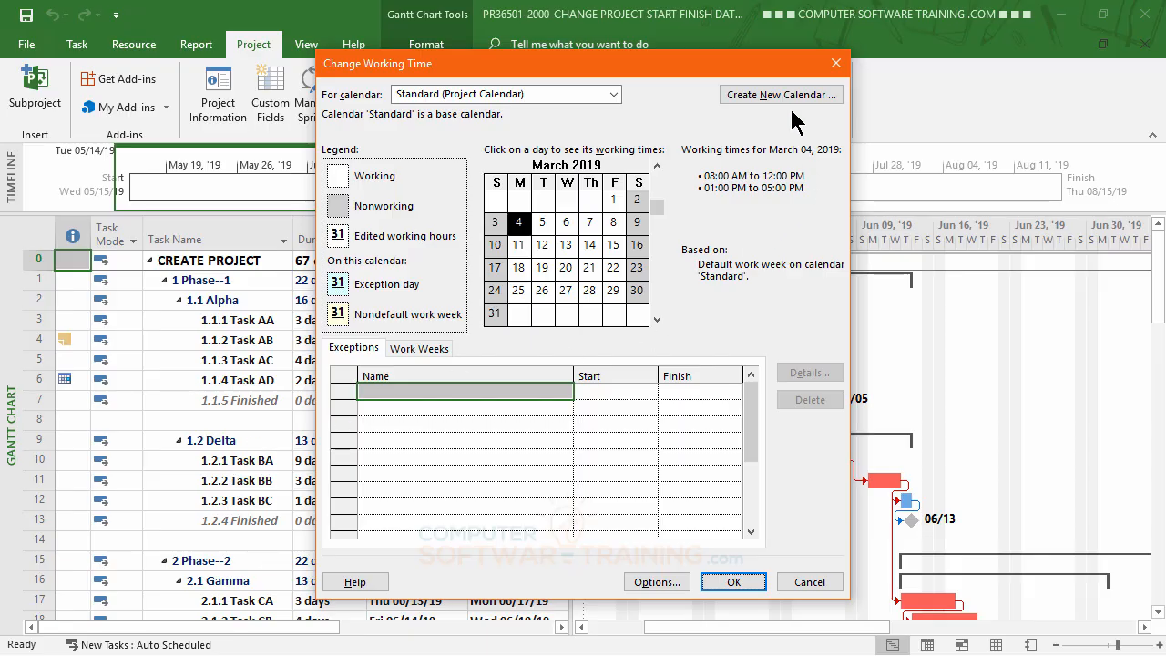
click(766, 96)
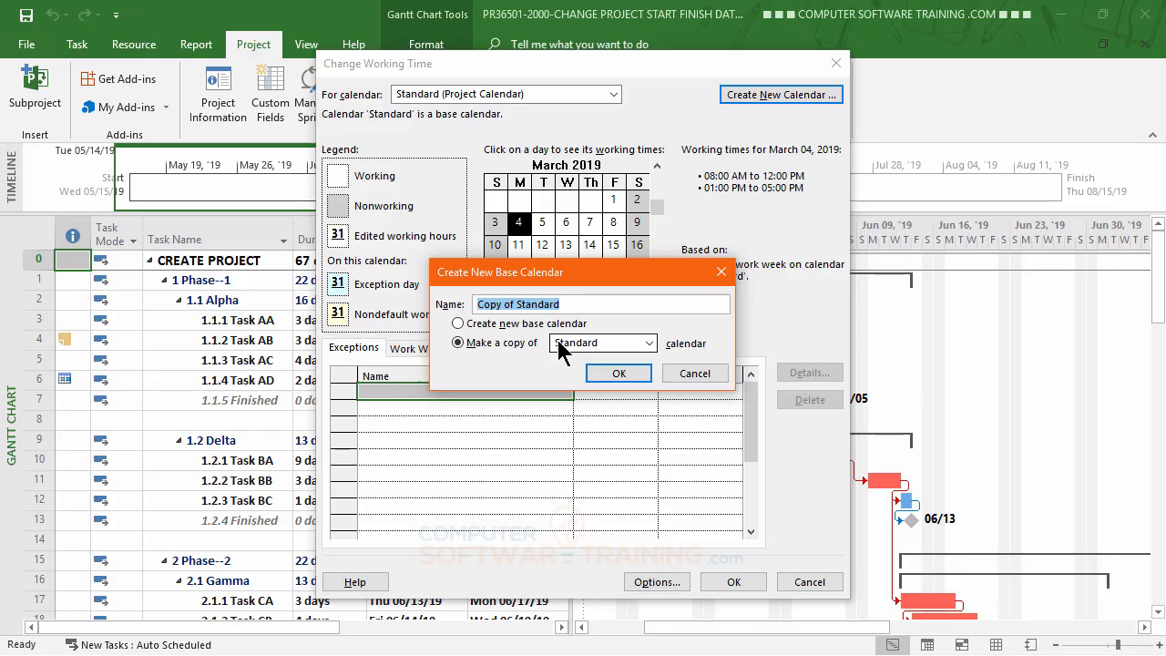
text($Day)
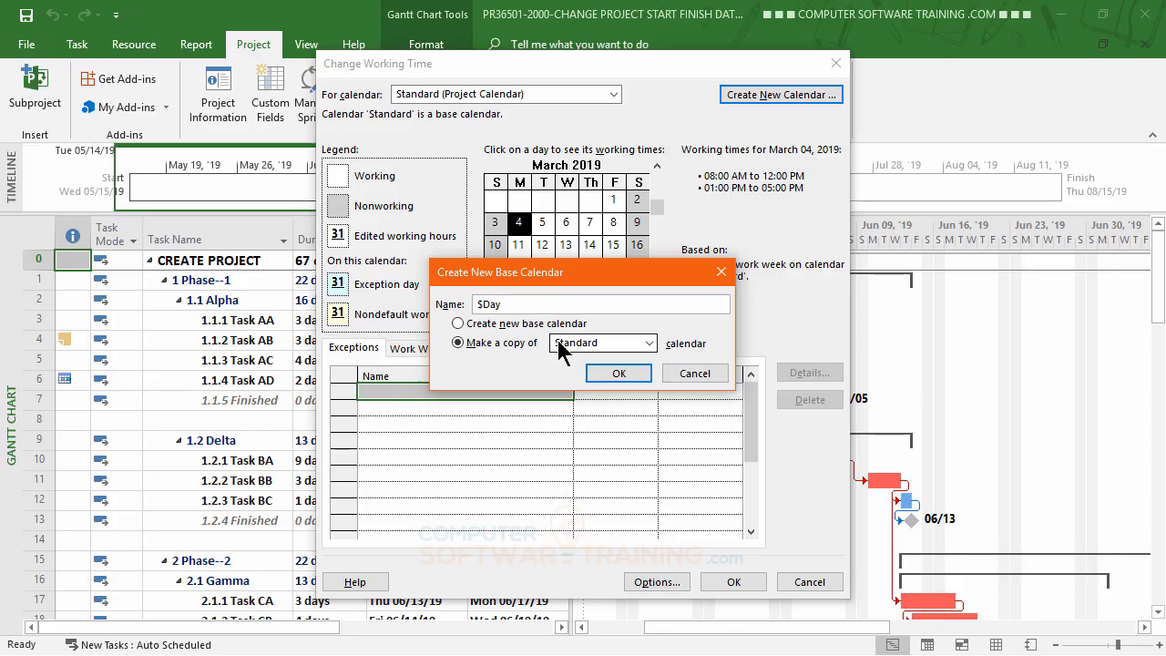
key(BackSpace)
key(BackSpace)
key(BackSpace)
key(BackSpace)
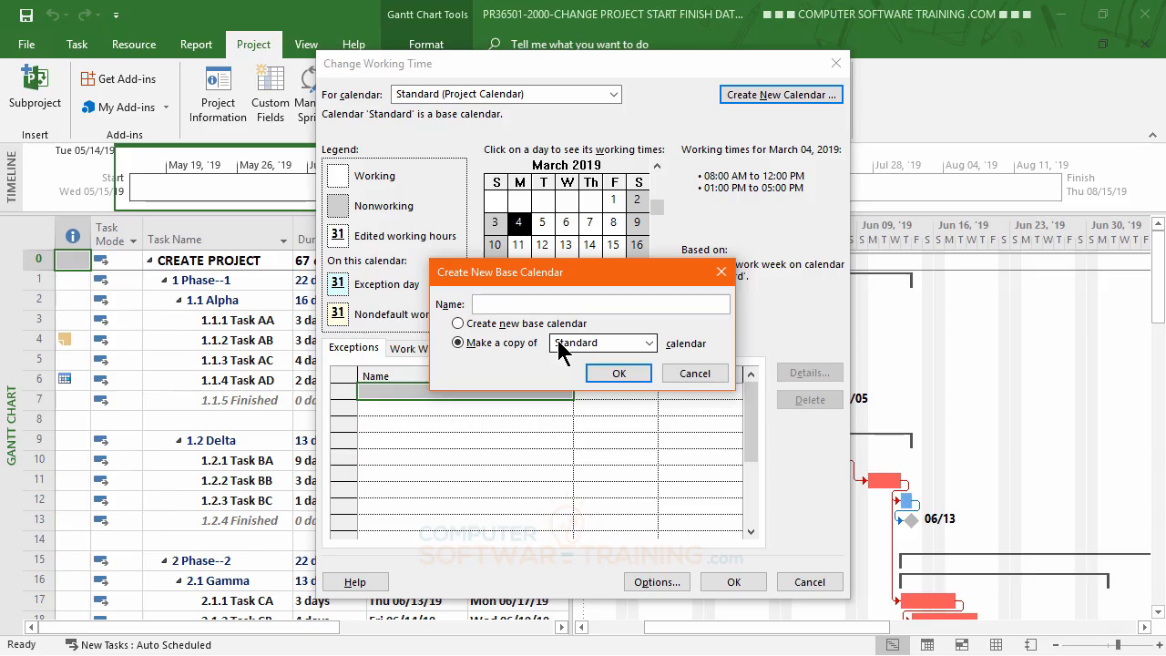
text(4Day)
click(617, 373)
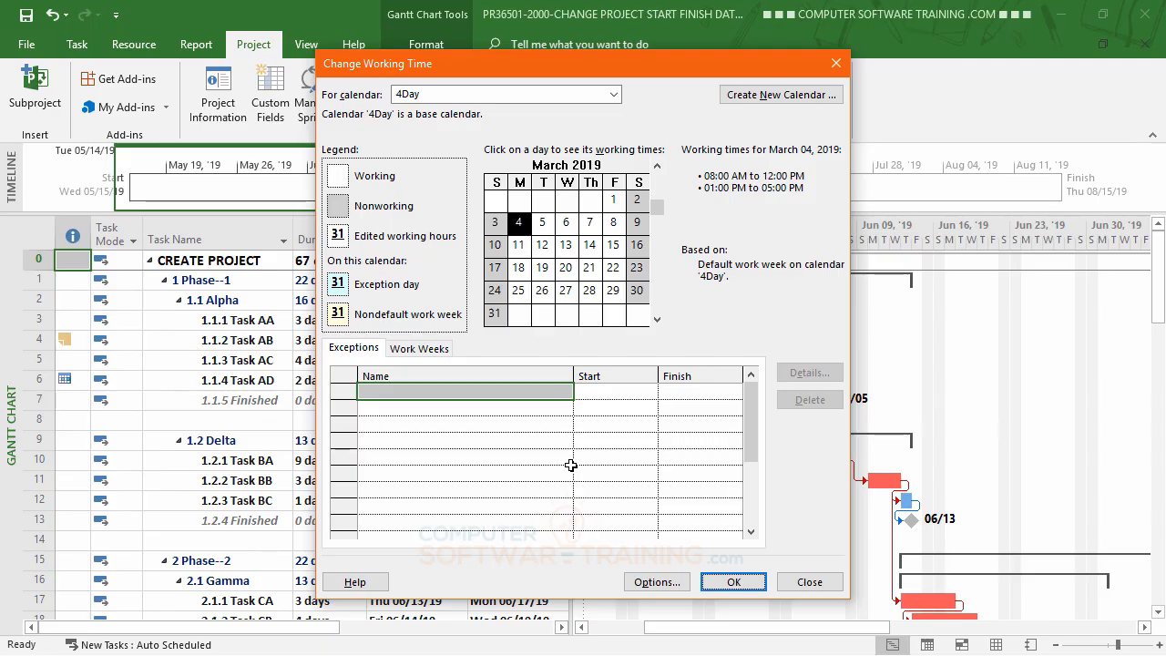
Set Friday to nonworking time in the default work week of the 4Day calendar.
click(726, 590)
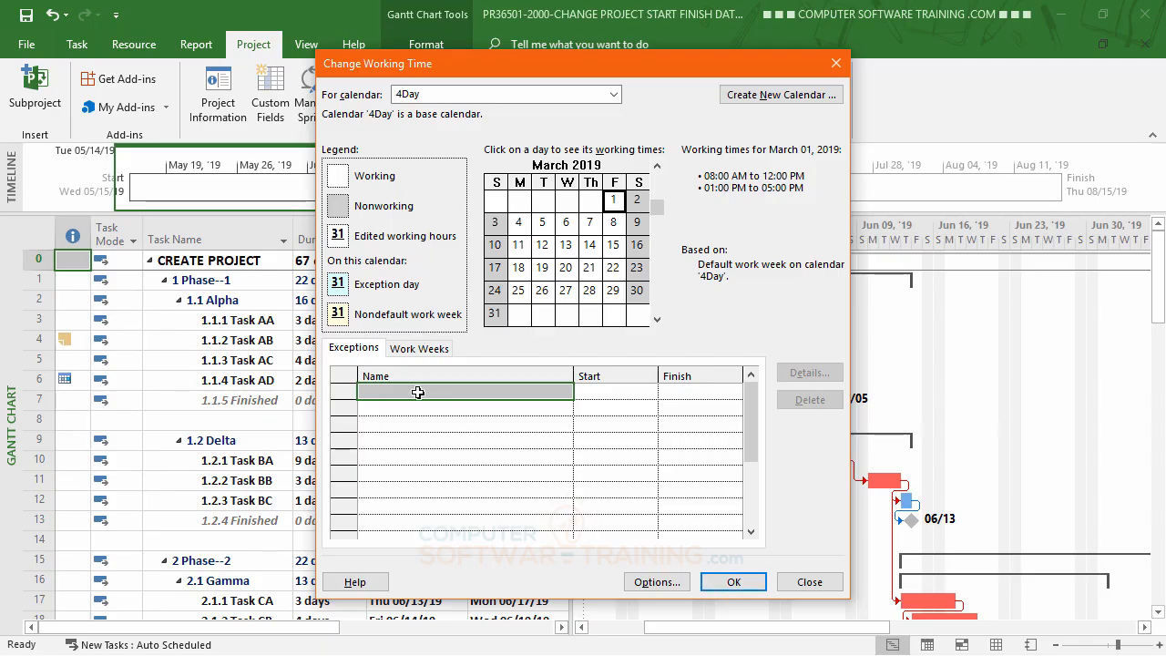
click(417, 350)
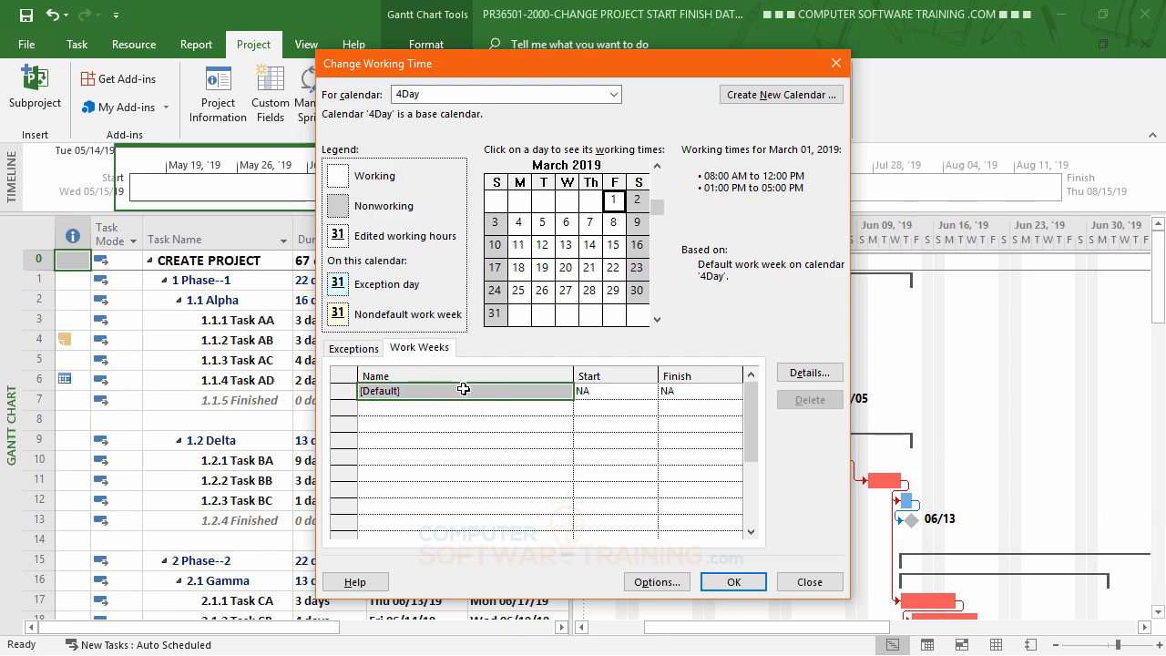
click(615, 389)
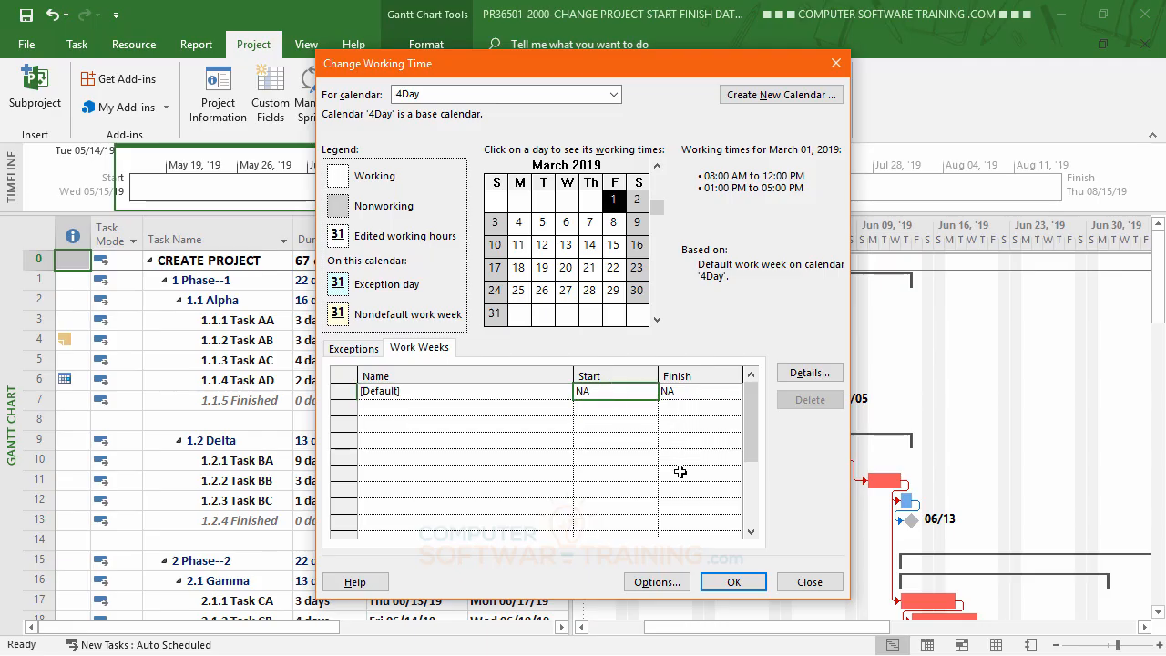
click(817, 504)
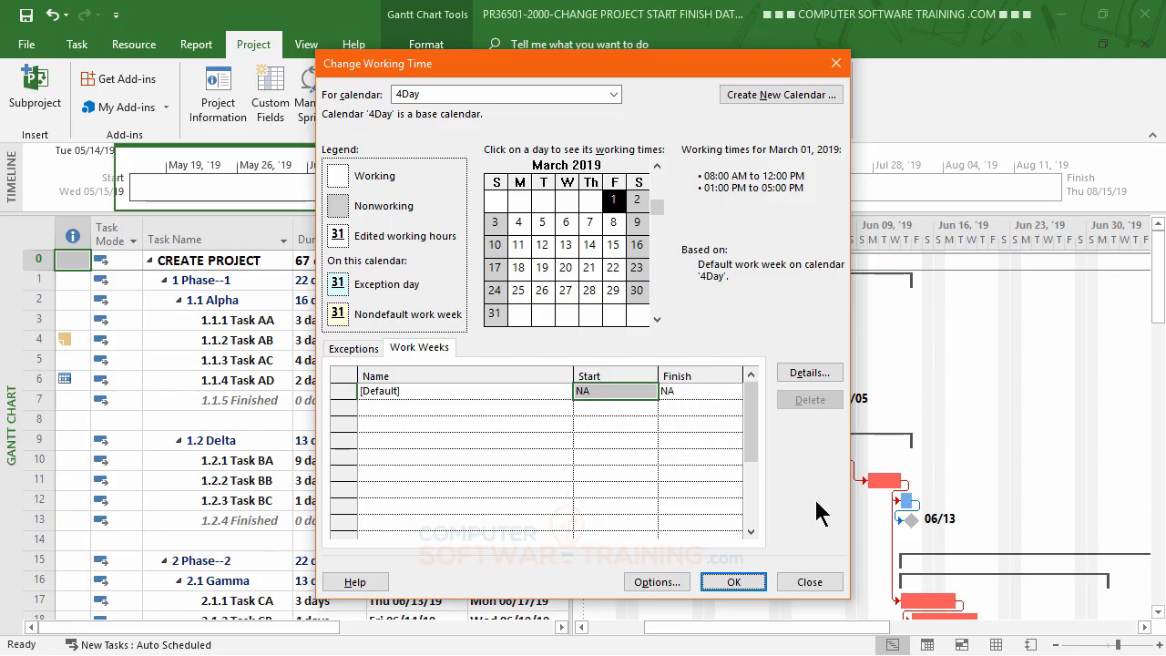
click(799, 378)
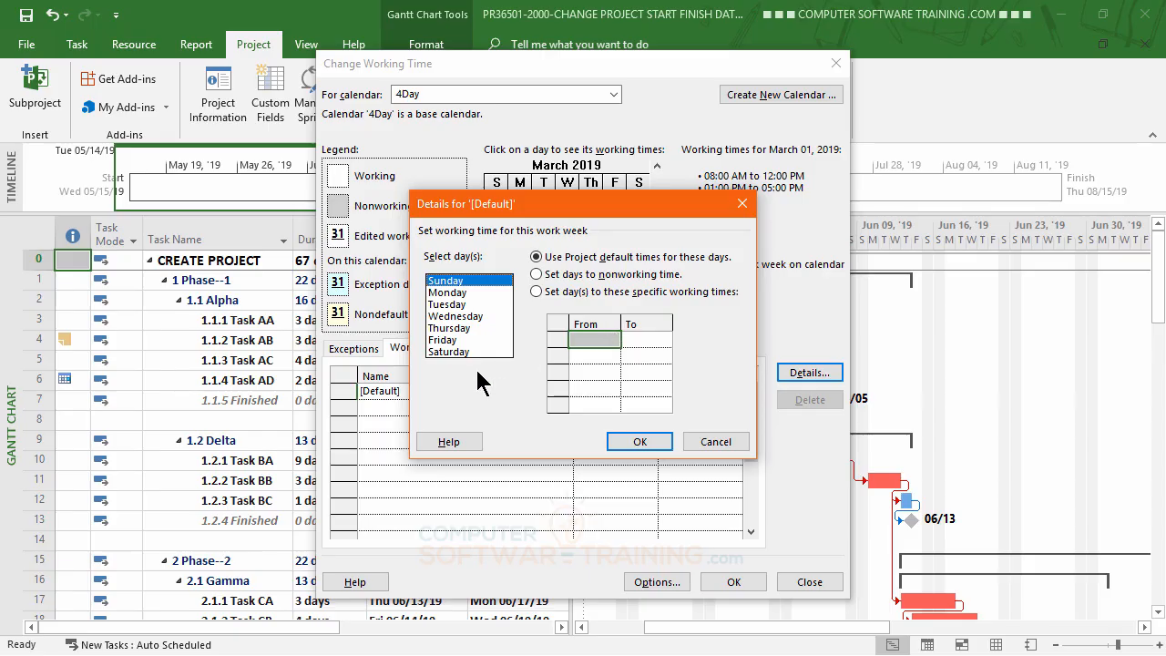
click(446, 352)
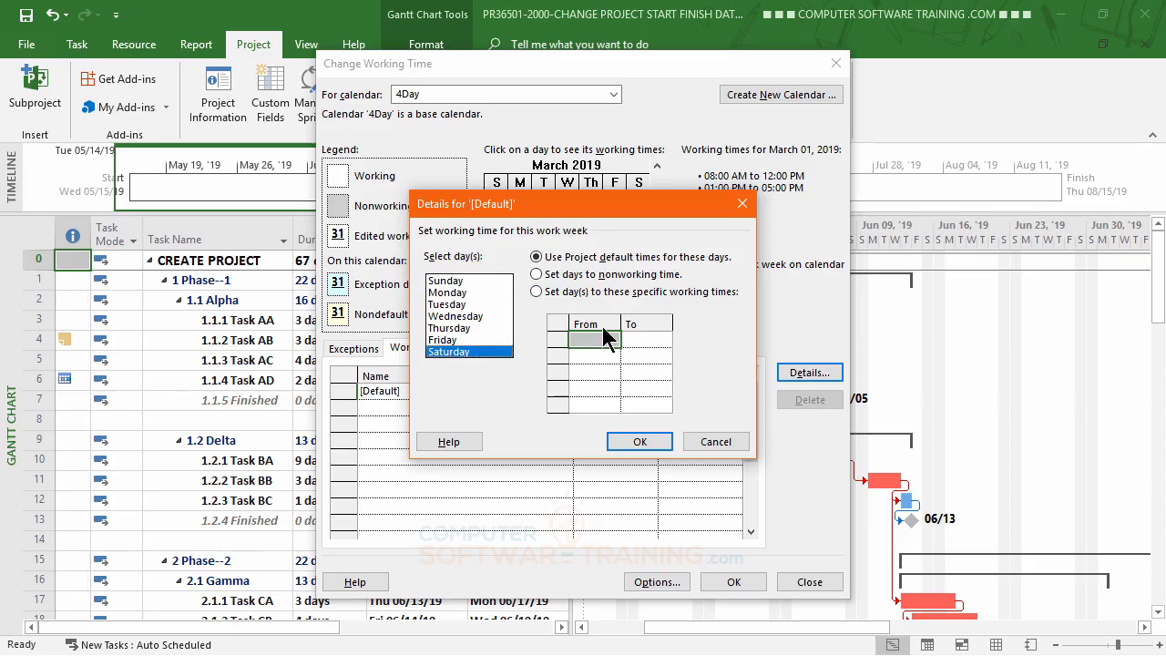
click(450, 293)
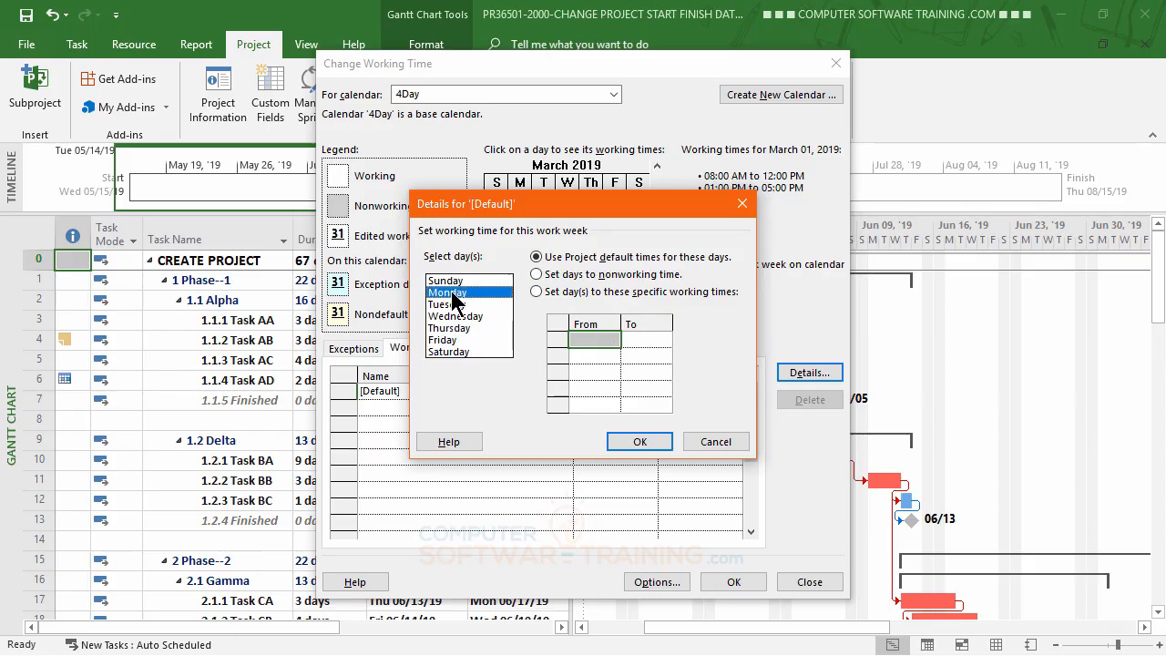
click(452, 306)
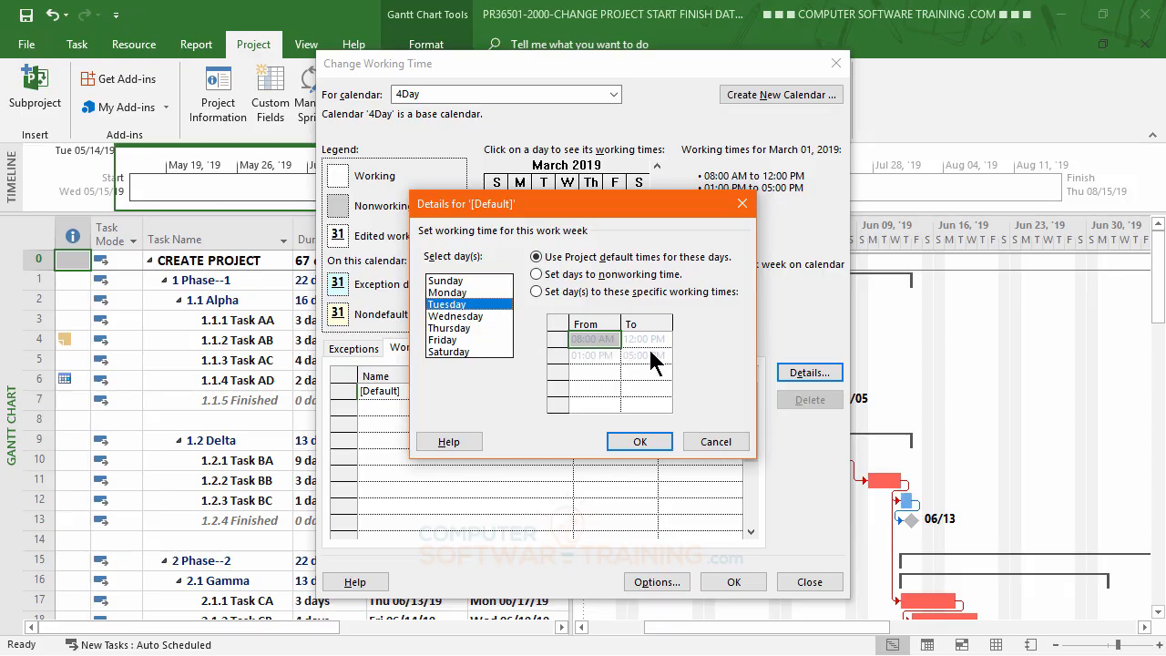
click(442, 341)
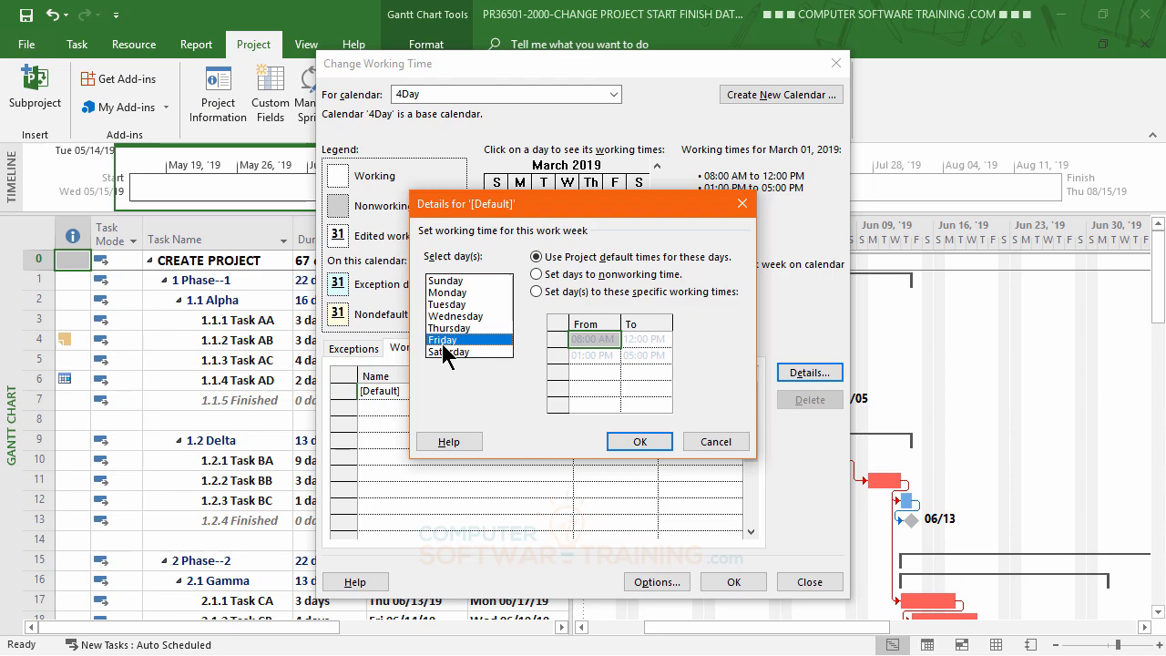
click(537, 274)
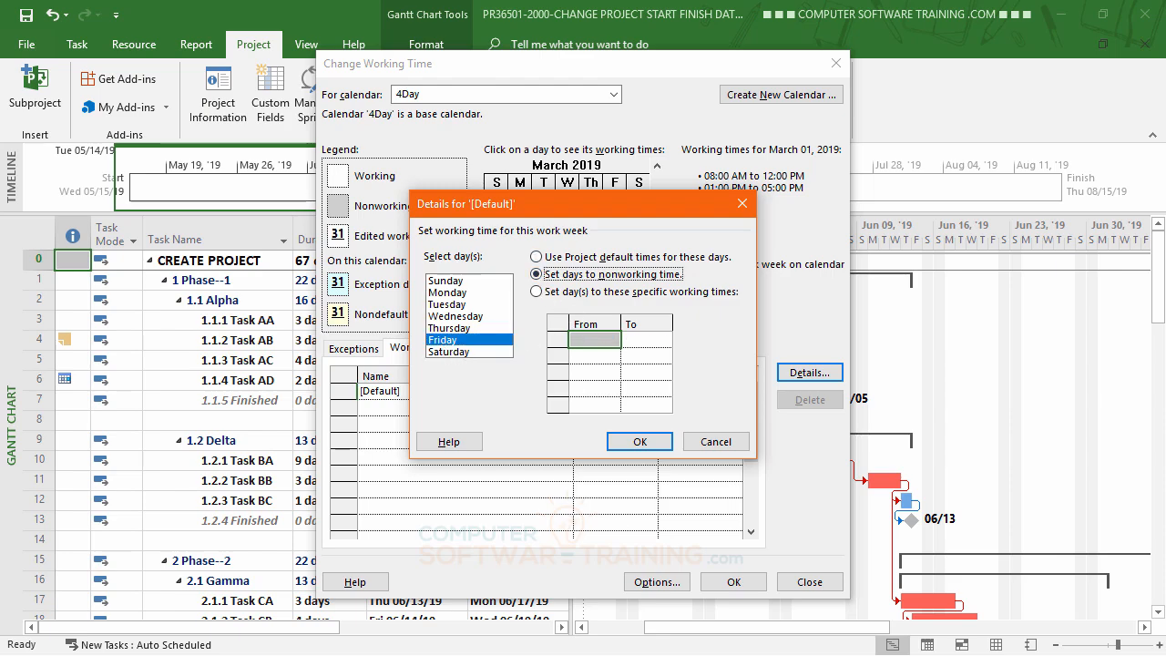
click(638, 442)
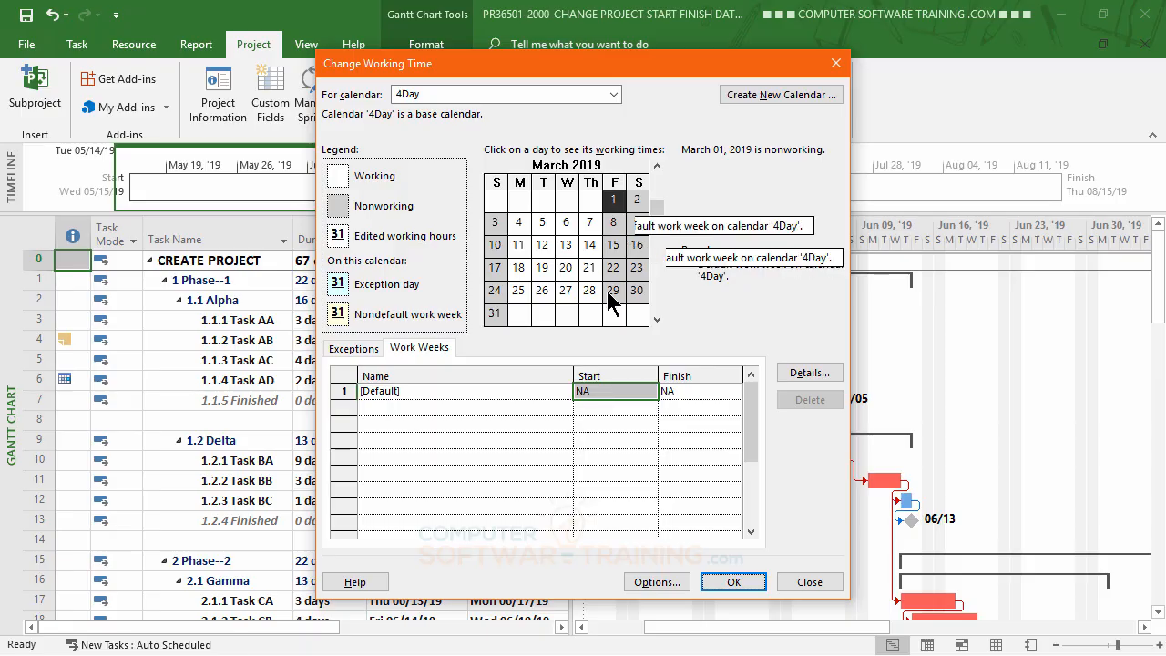
Browse the 4Day calendar's months forward to February 2020 and back to July 2019, checking the nonworking Fridays.
click(657, 319)
click(657, 319)
click(656, 319)
click(657, 318)
click(657, 319)
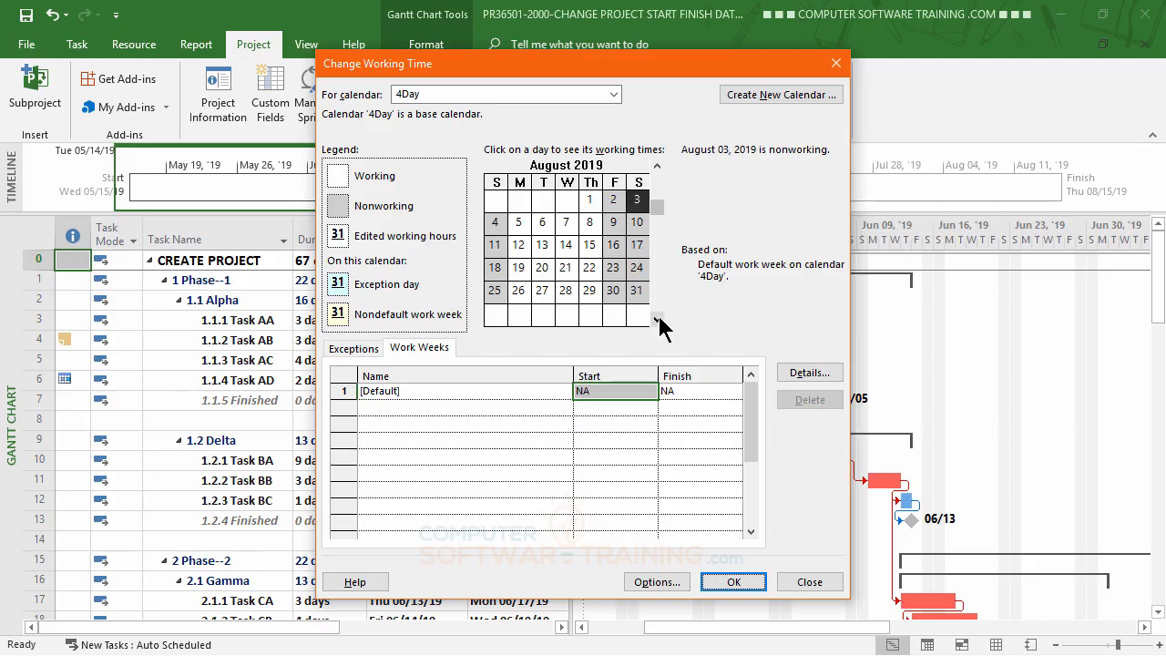
click(657, 319)
click(656, 319)
click(657, 319)
click(657, 319)
click(656, 319)
click(656, 319)
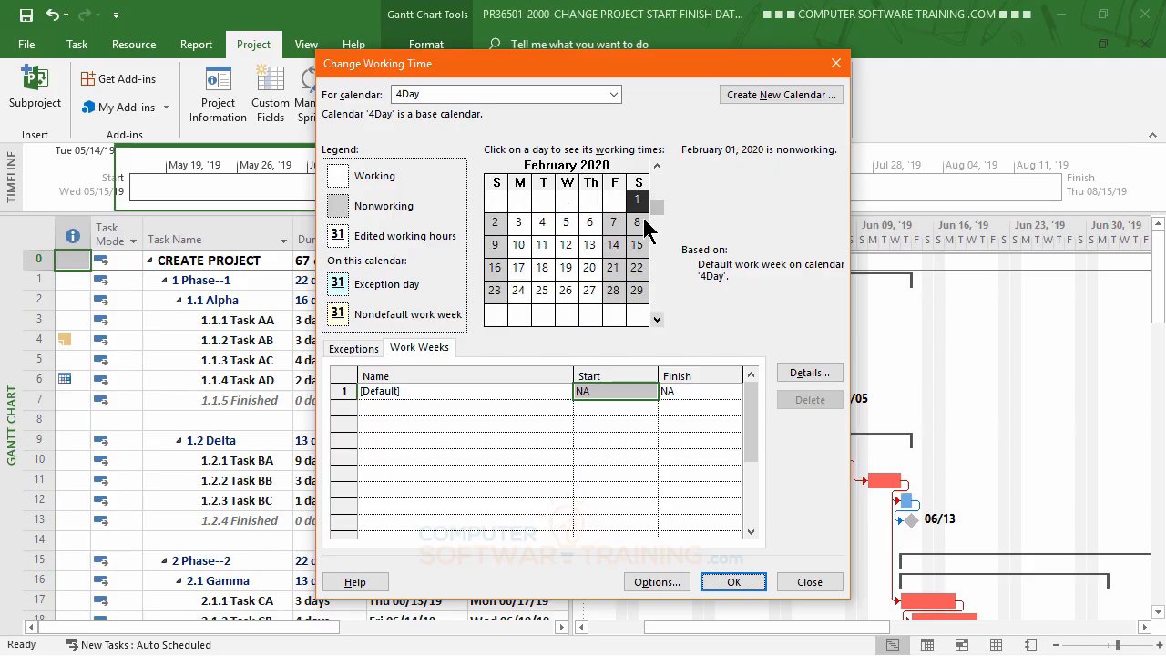
click(655, 165)
click(655, 166)
click(656, 166)
click(656, 166)
click(656, 165)
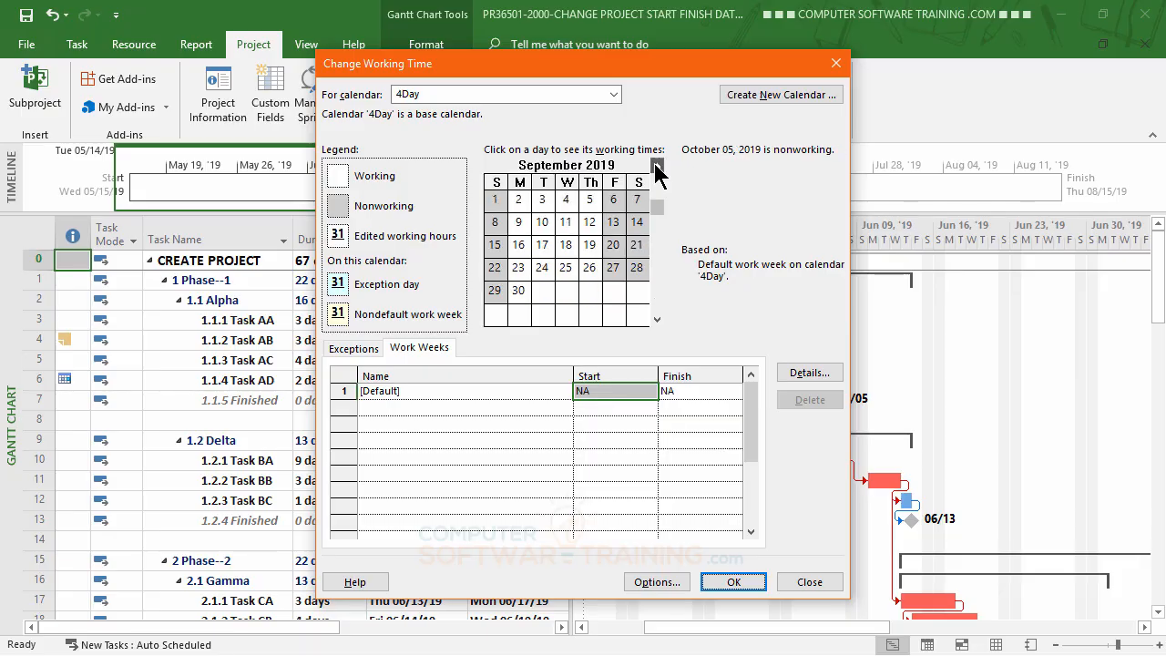
click(656, 165)
click(656, 166)
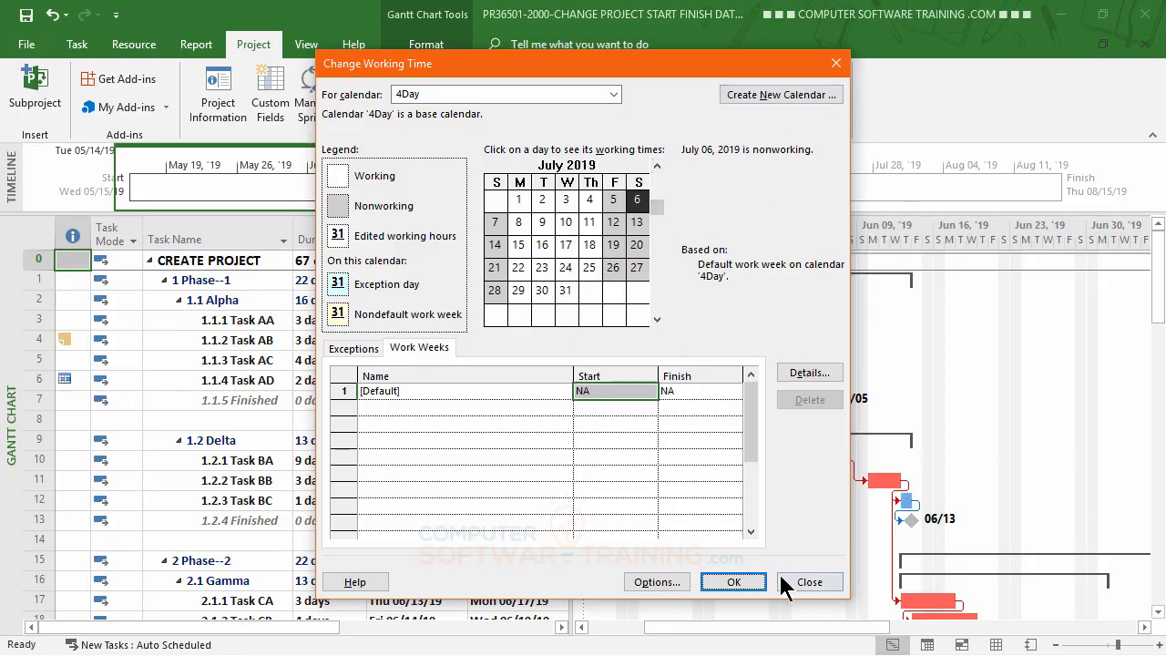
Save the working time changes and assign the 4Day calendar to the project in its project information.
click(727, 582)
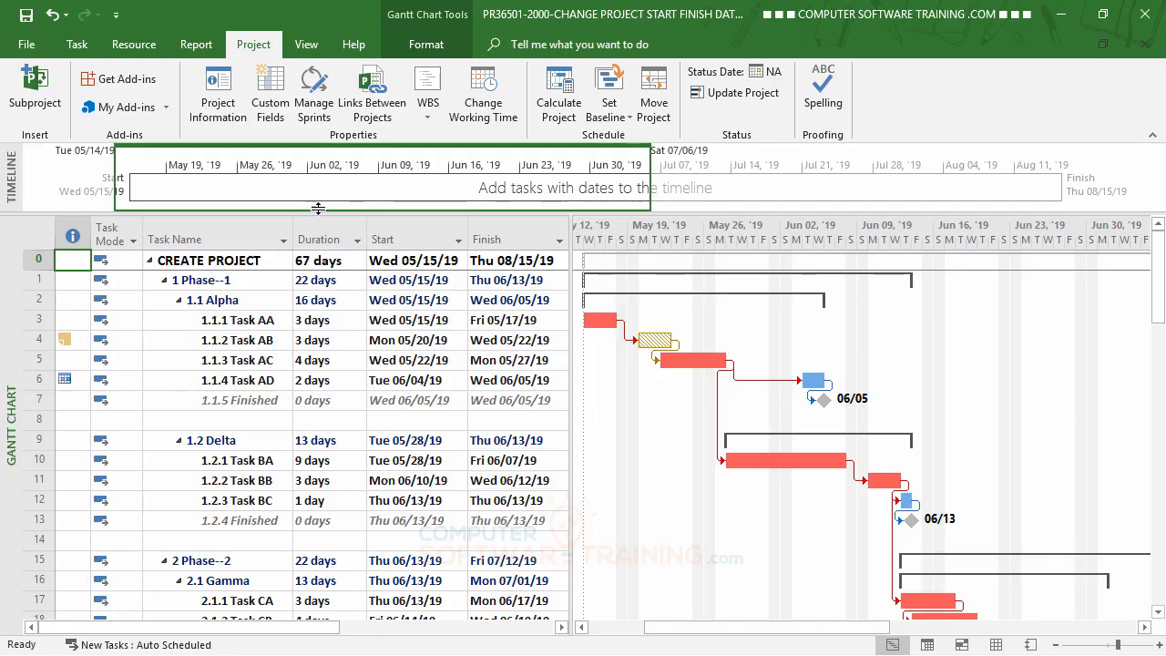
click(230, 104)
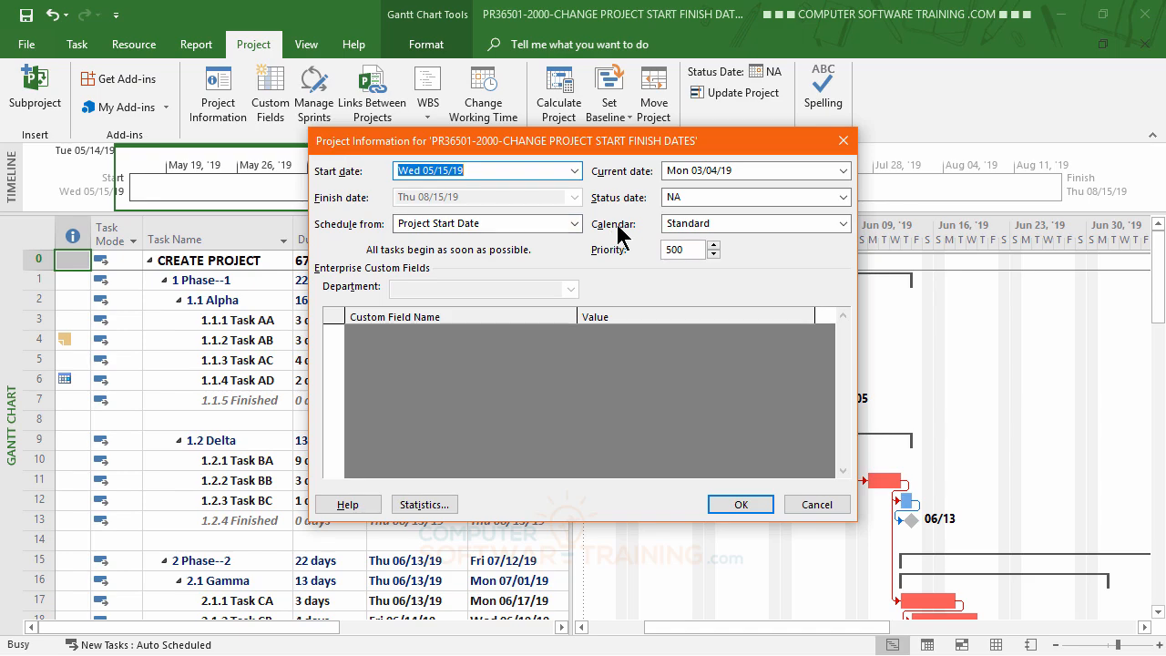
click(844, 223)
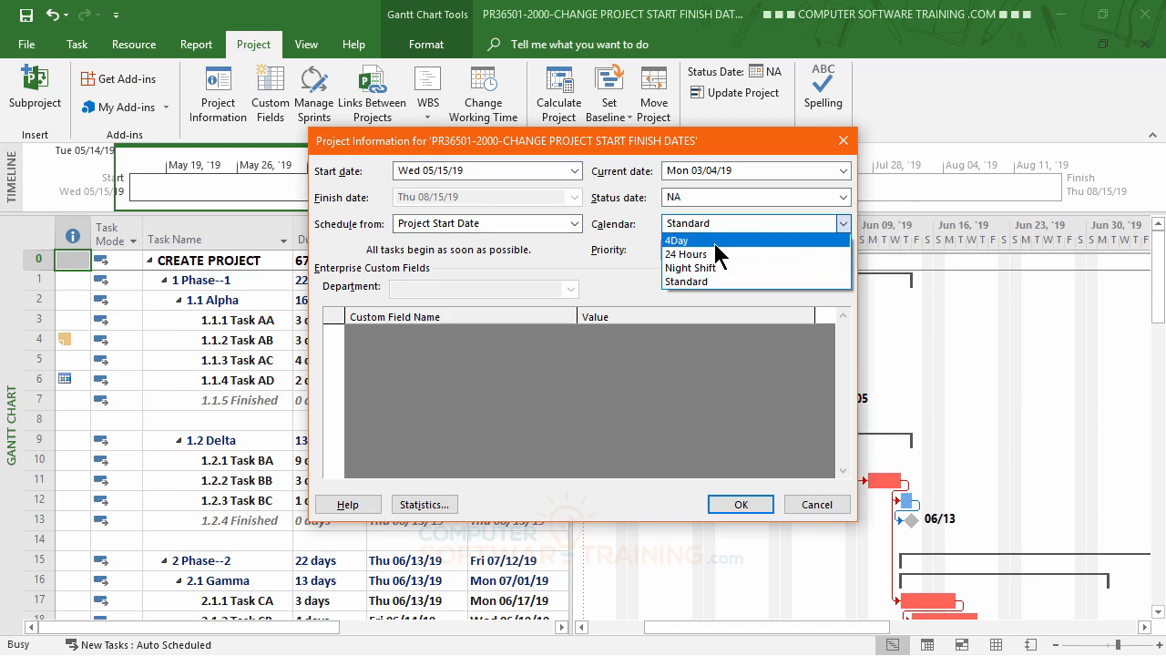
click(701, 241)
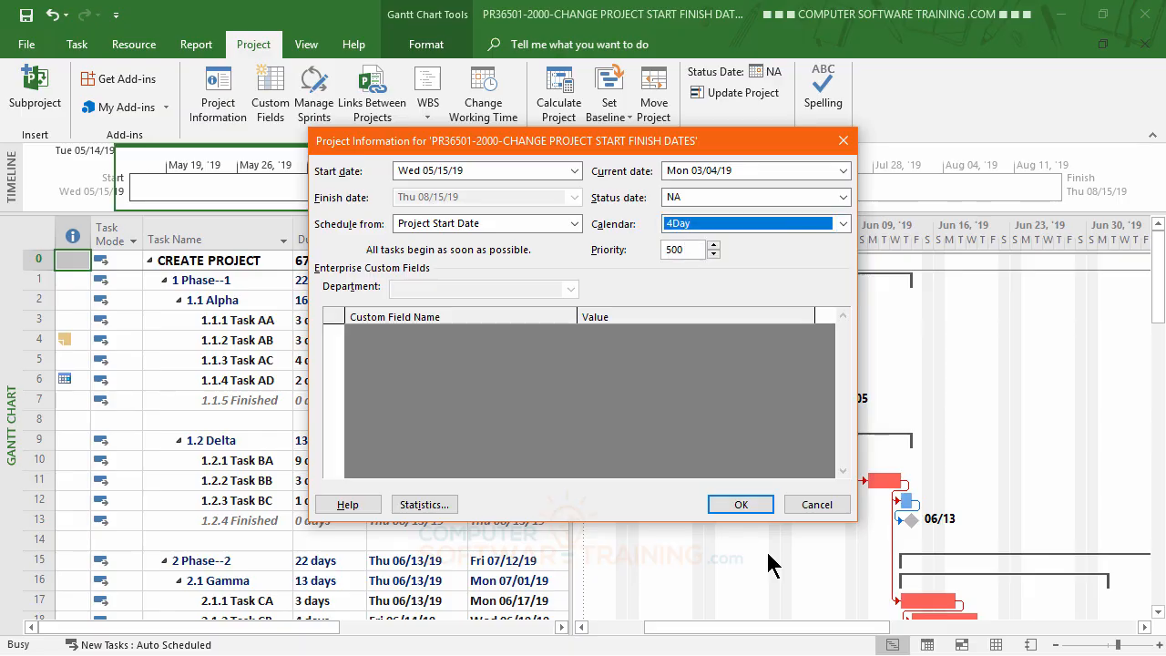
drag(622, 146, 592, 130)
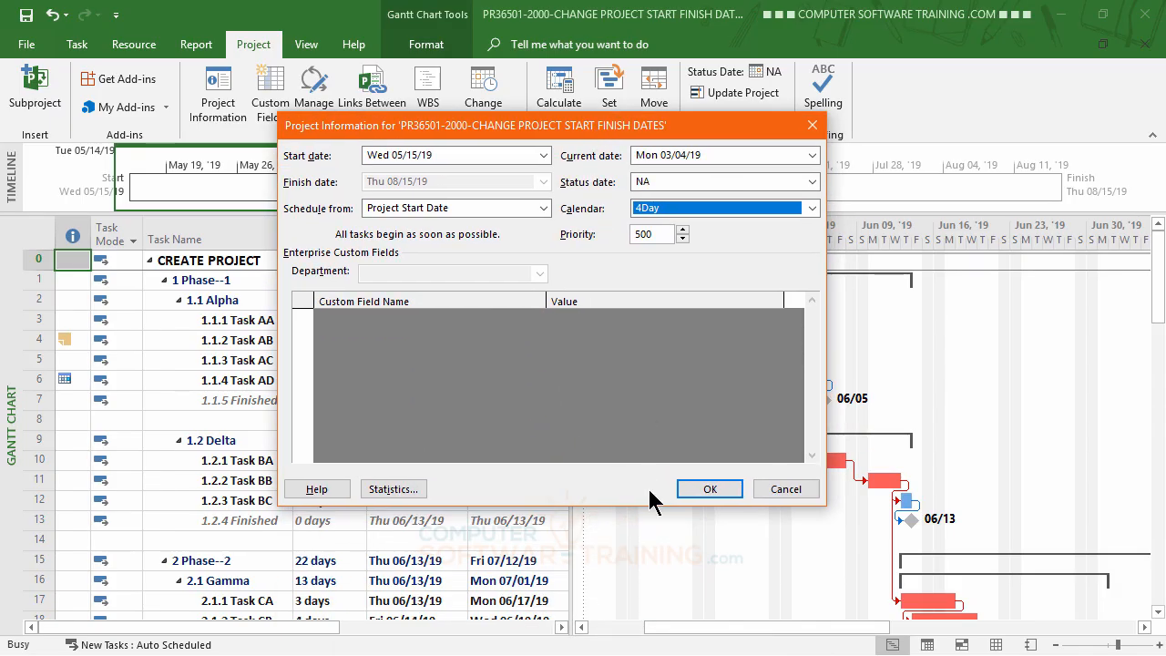
click(706, 491)
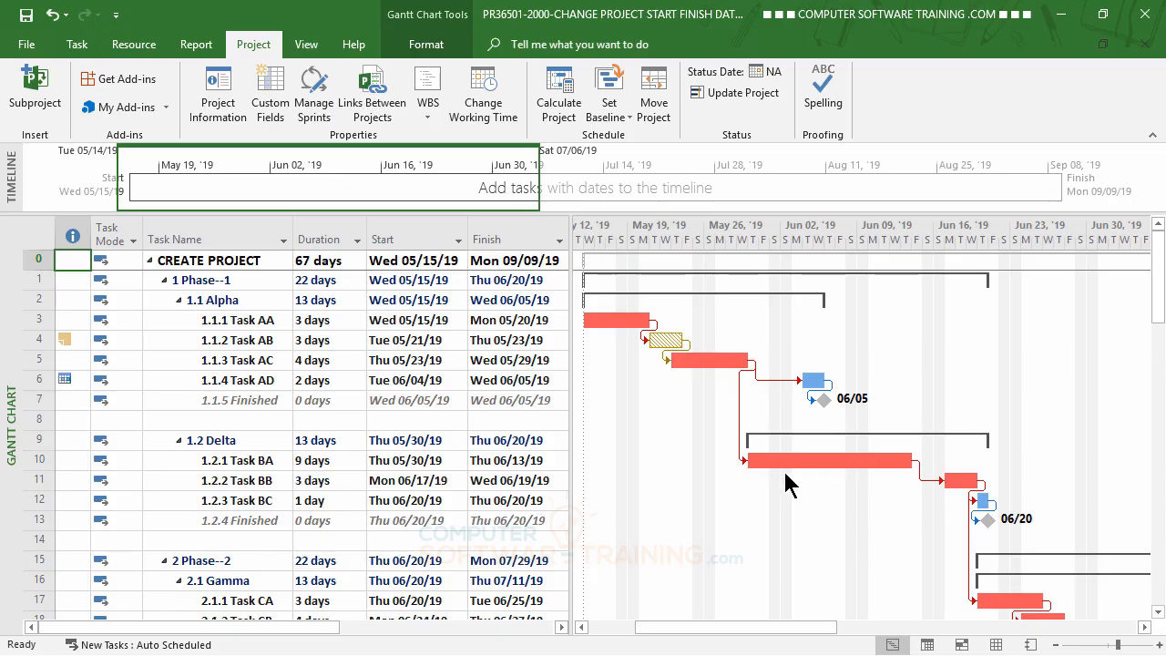
Set the Gantt chart timescale's non-working time shading to follow the 4Day (Project Calendar).
mouse_move(756, 460)
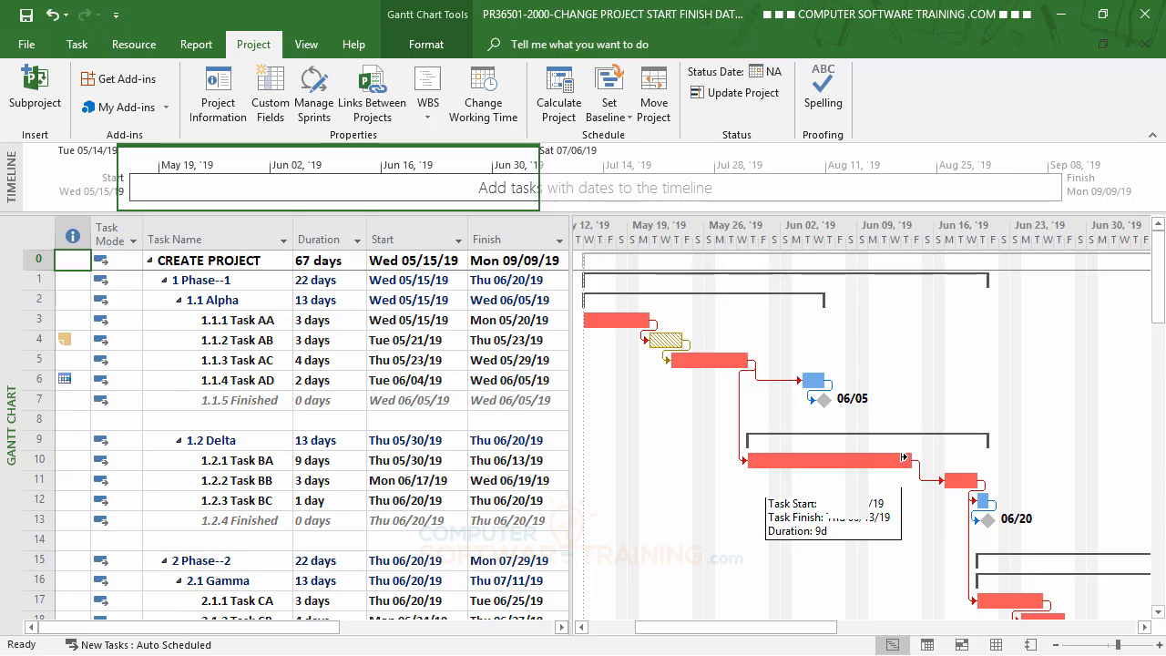
mouse_move(905, 459)
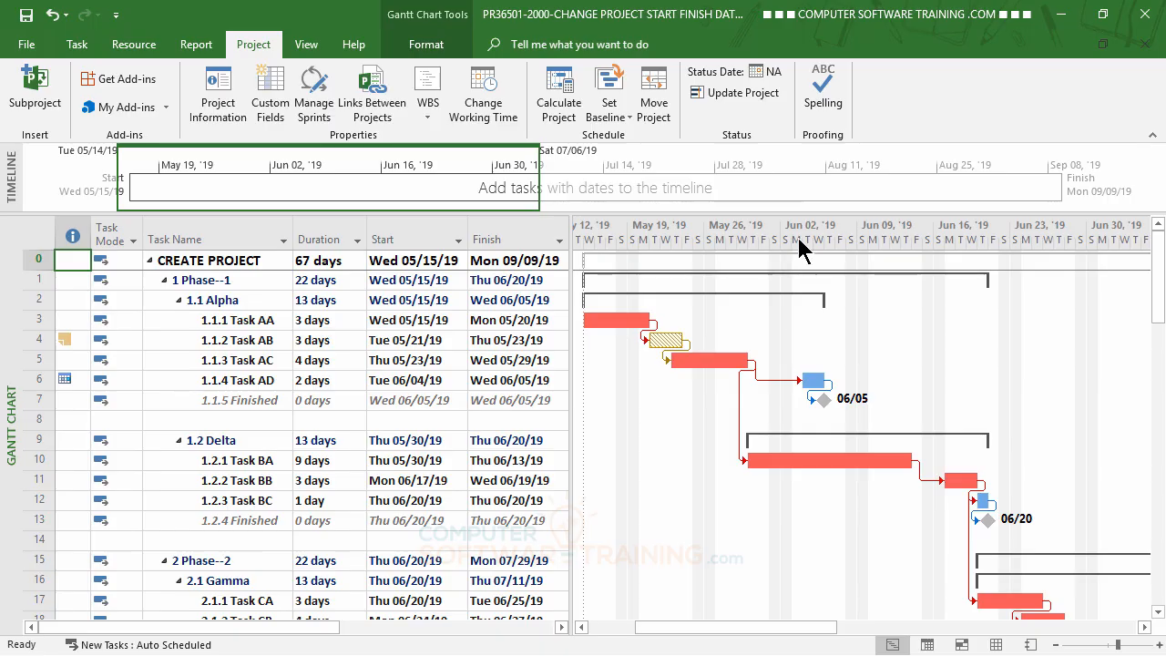
double_click(844, 224)
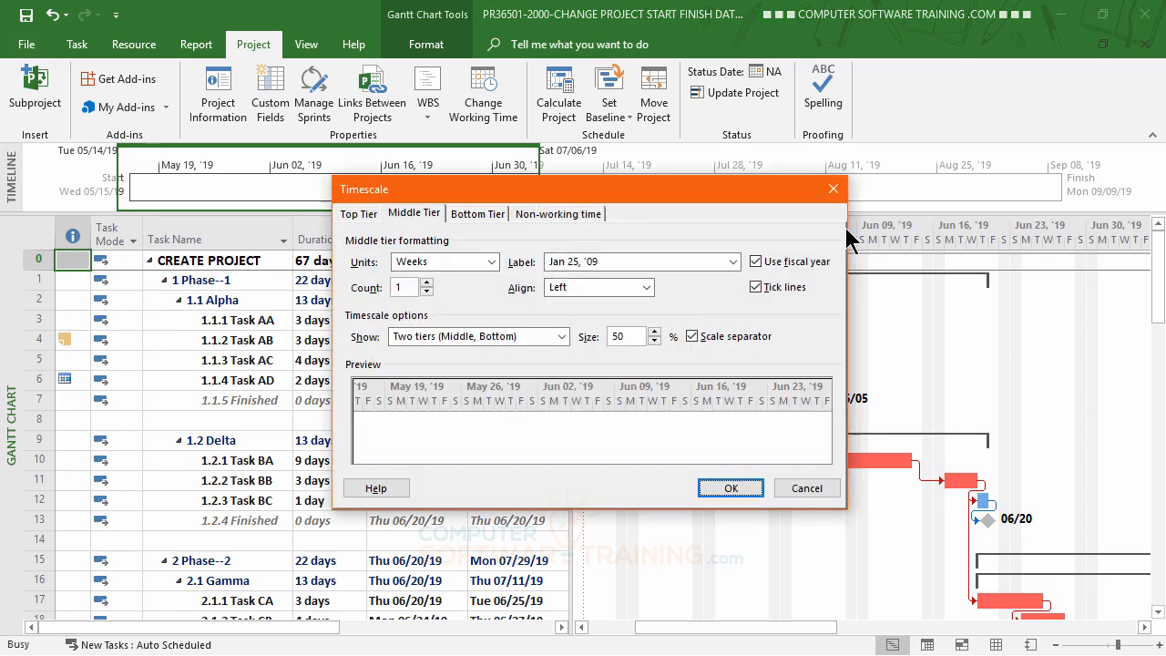
click(559, 215)
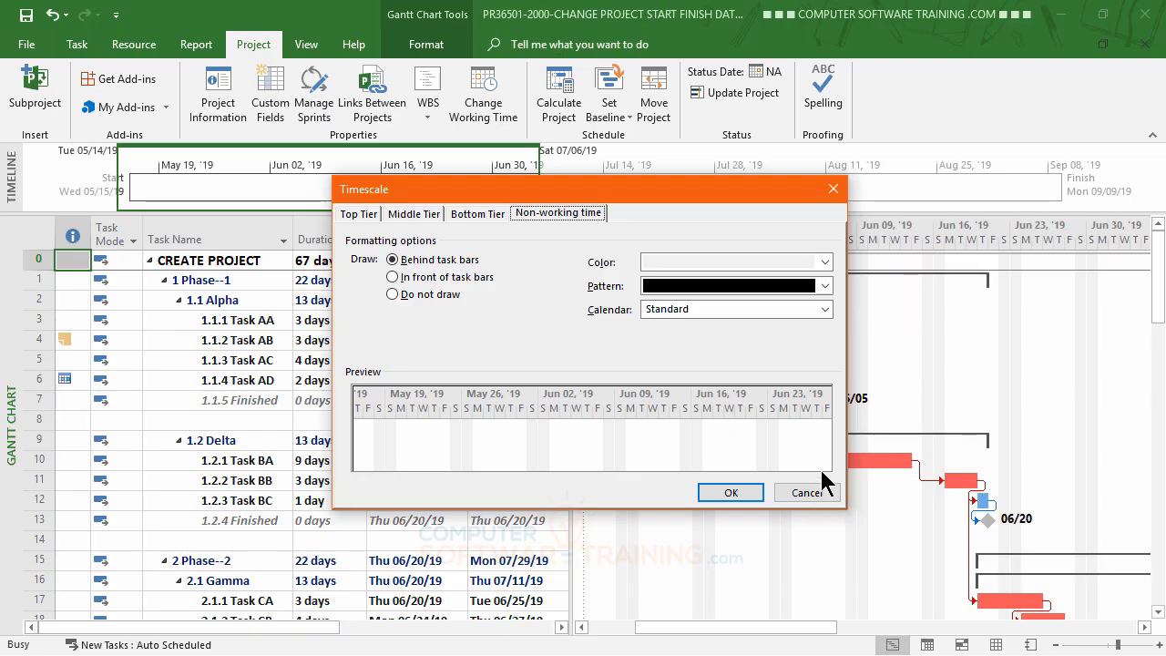
click(825, 310)
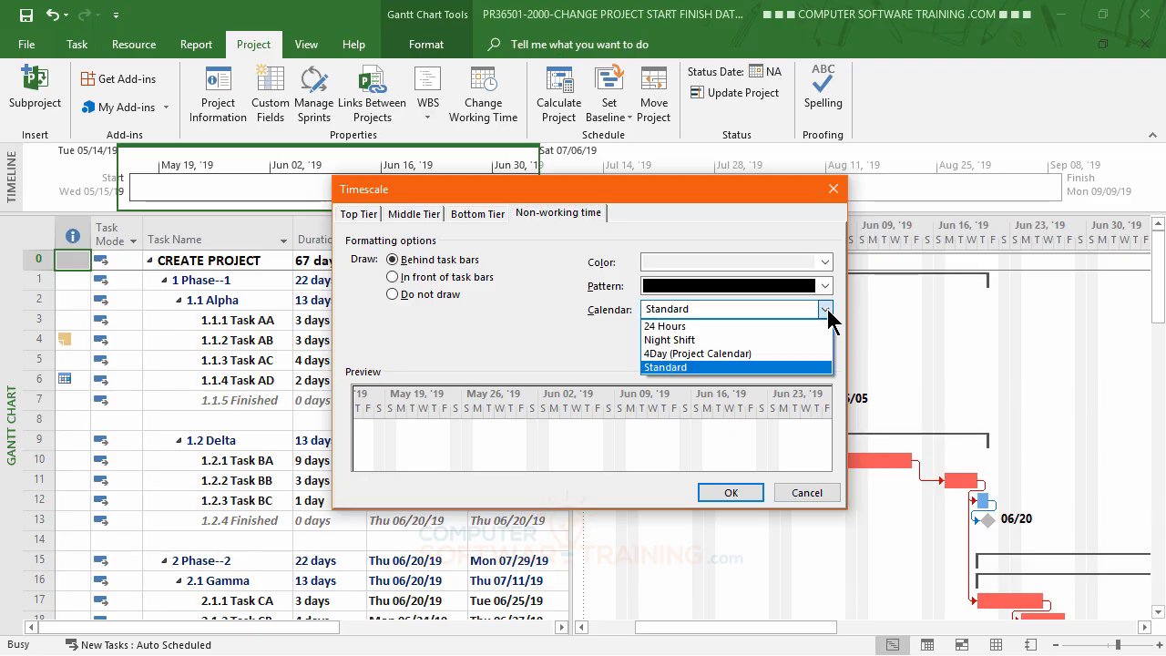
click(690, 356)
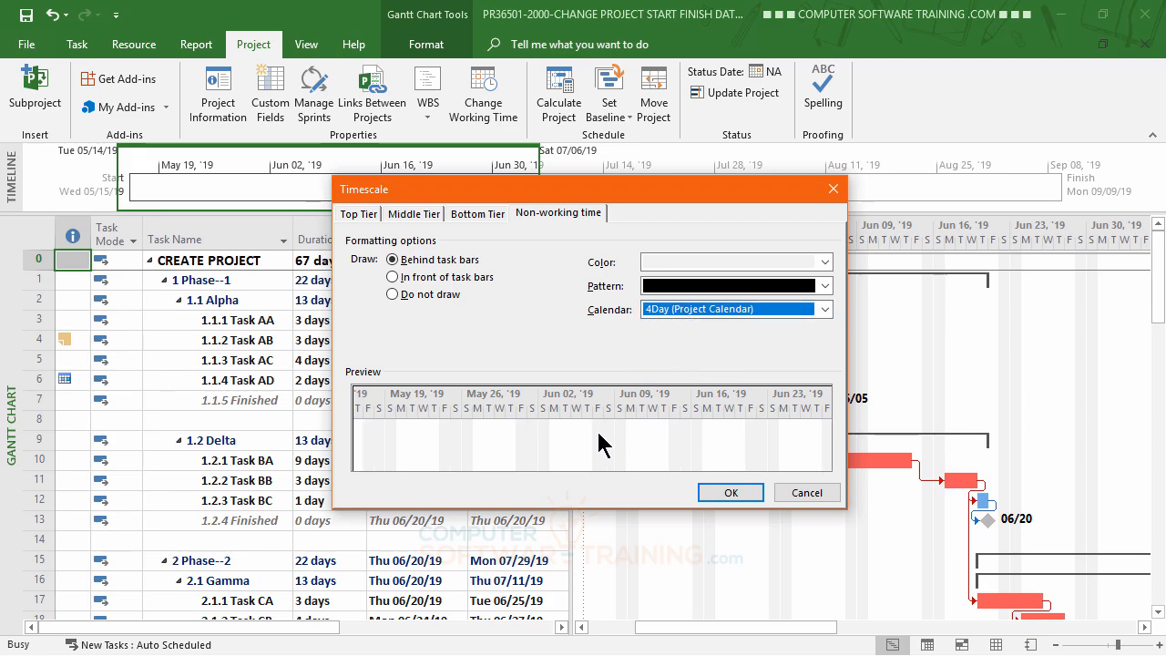
click(730, 494)
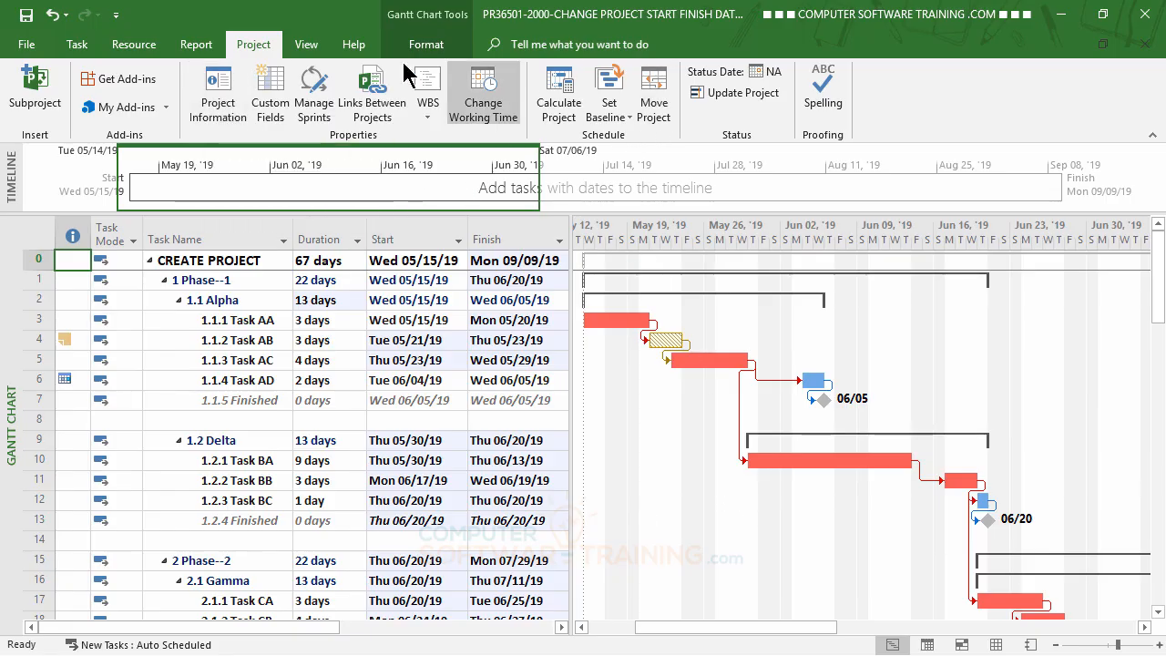
Create a new base calendar named 6Day as a copy of the Standard calendar.
click(495, 107)
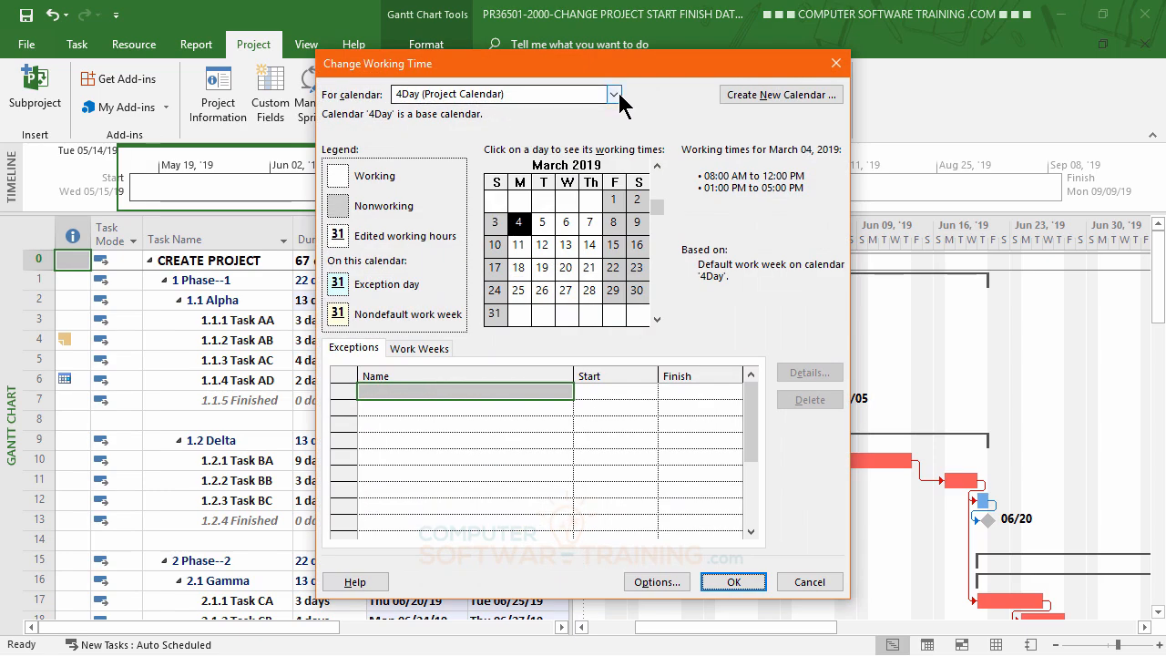
click(772, 95)
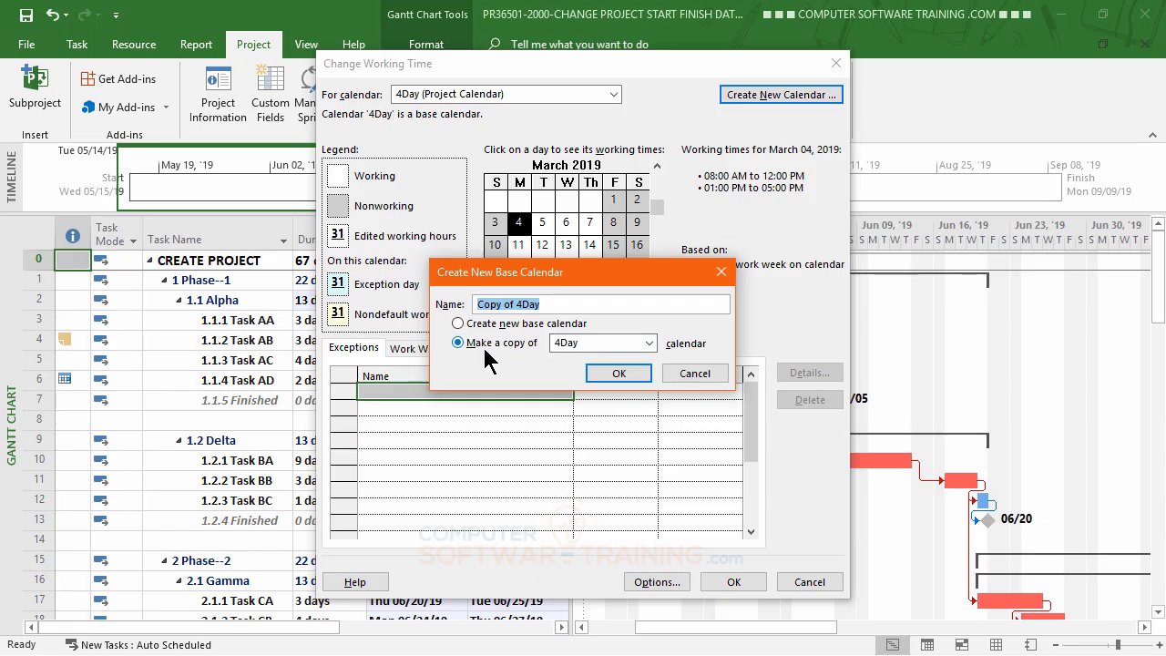
click(649, 343)
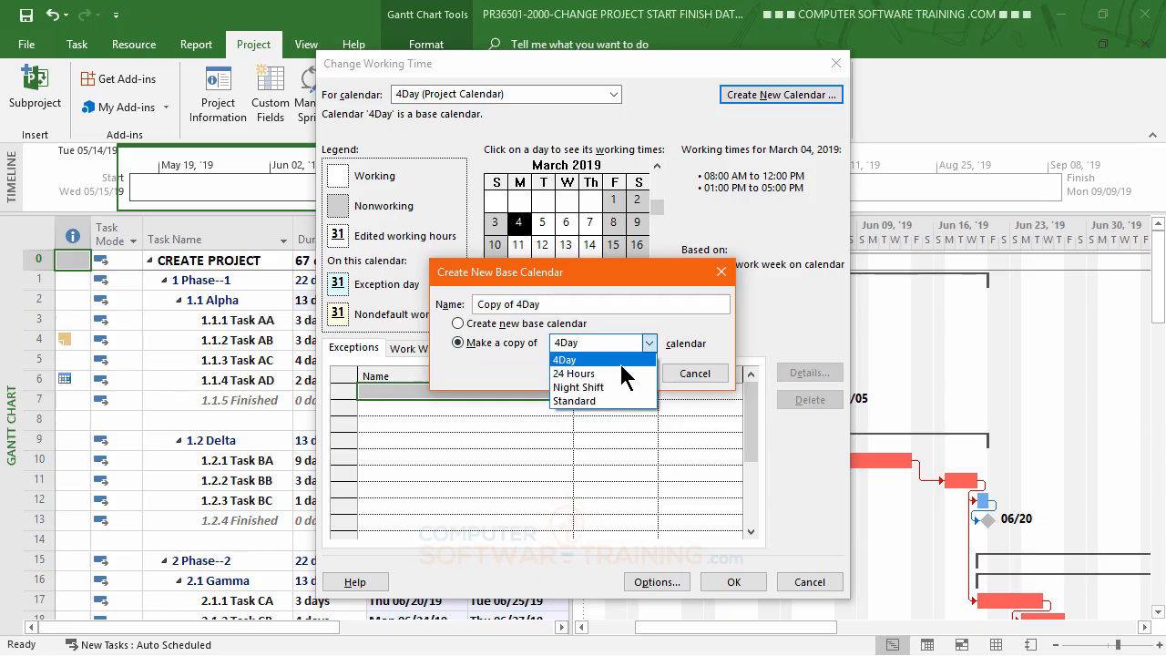
click(586, 401)
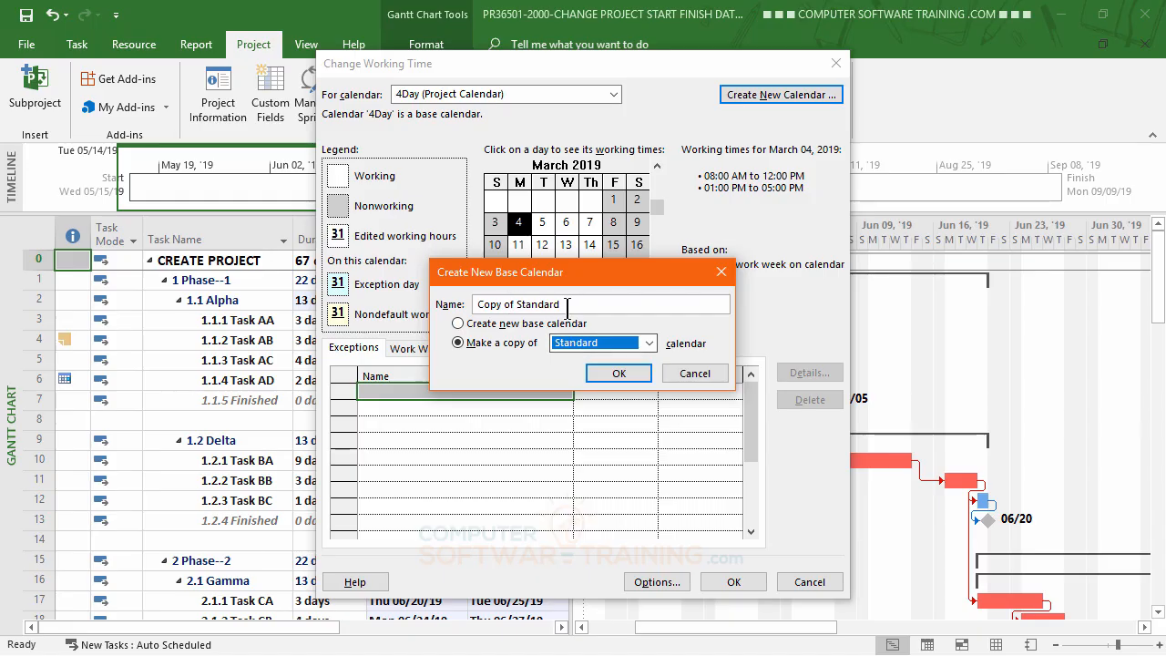
drag(569, 304, 472, 306)
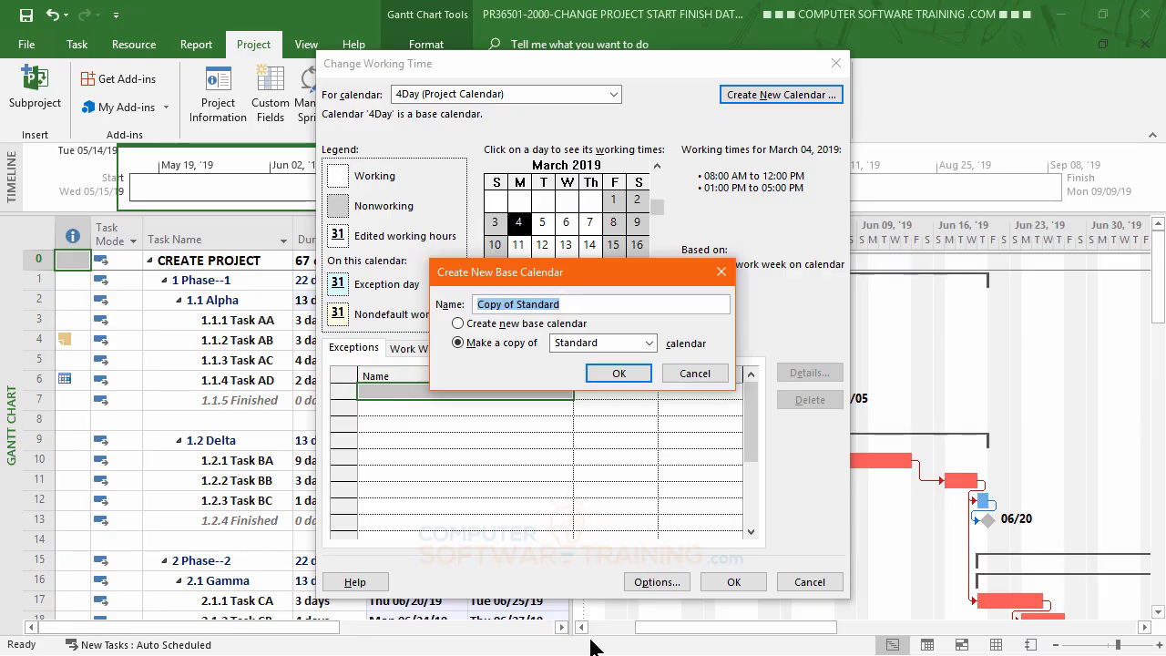
text(6Day)
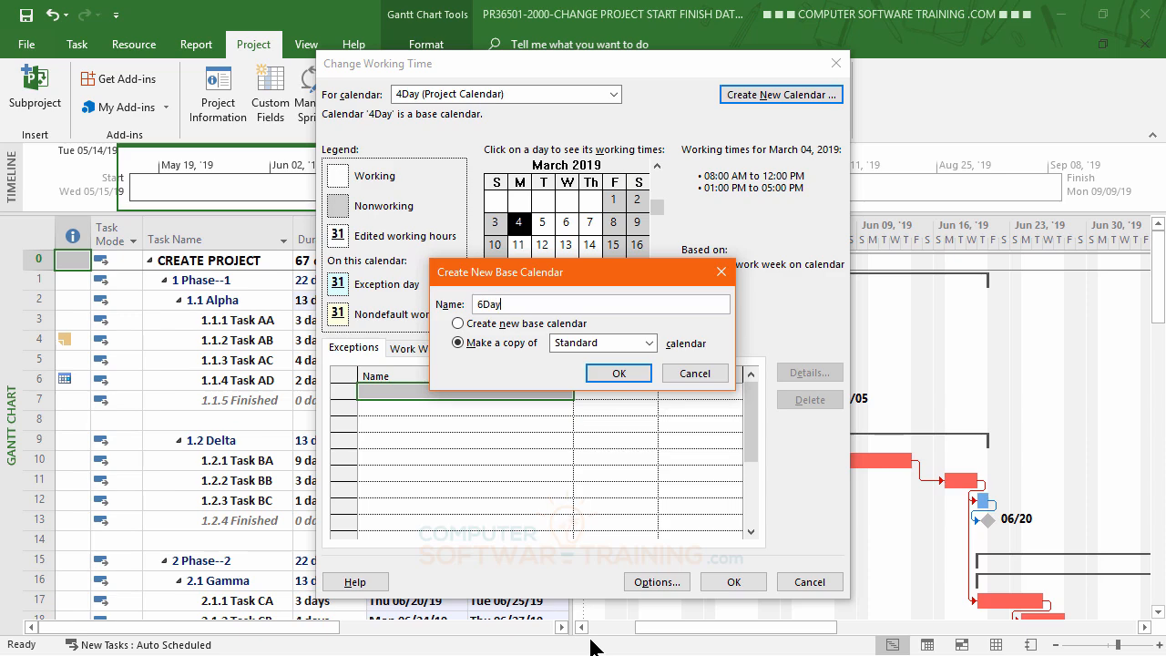
click(616, 375)
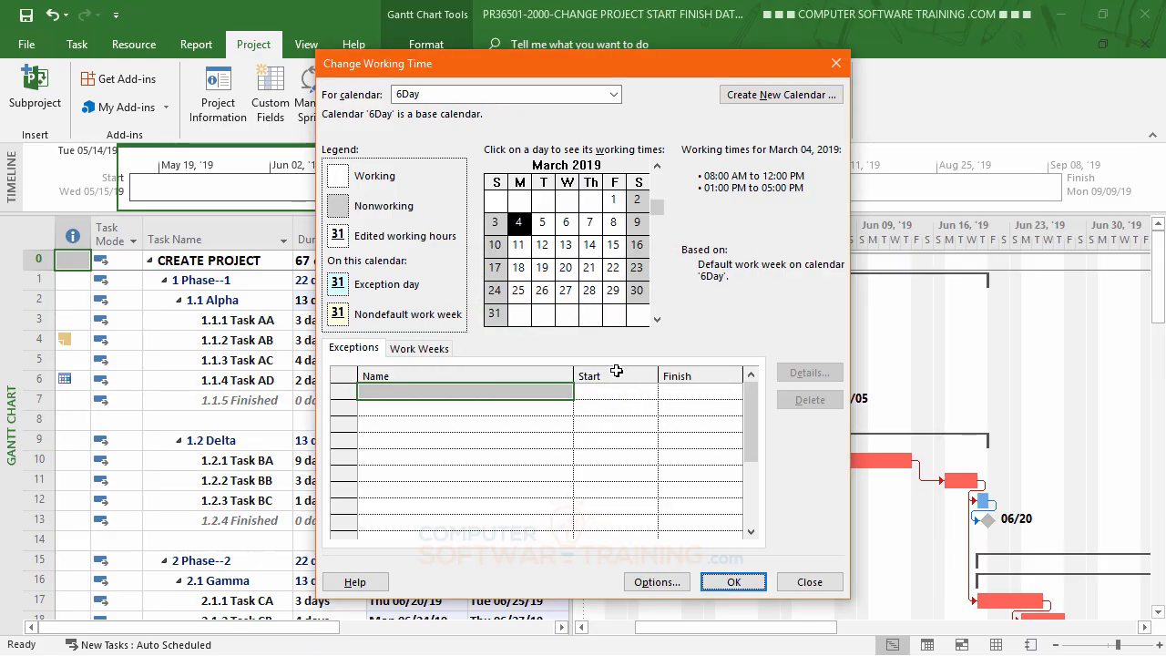
Set Saturday in the 6Day calendar's default work week to working times 8:00 AM–12:00 PM and 1:00 PM–5:00 PM, and save the changes.
click(405, 347)
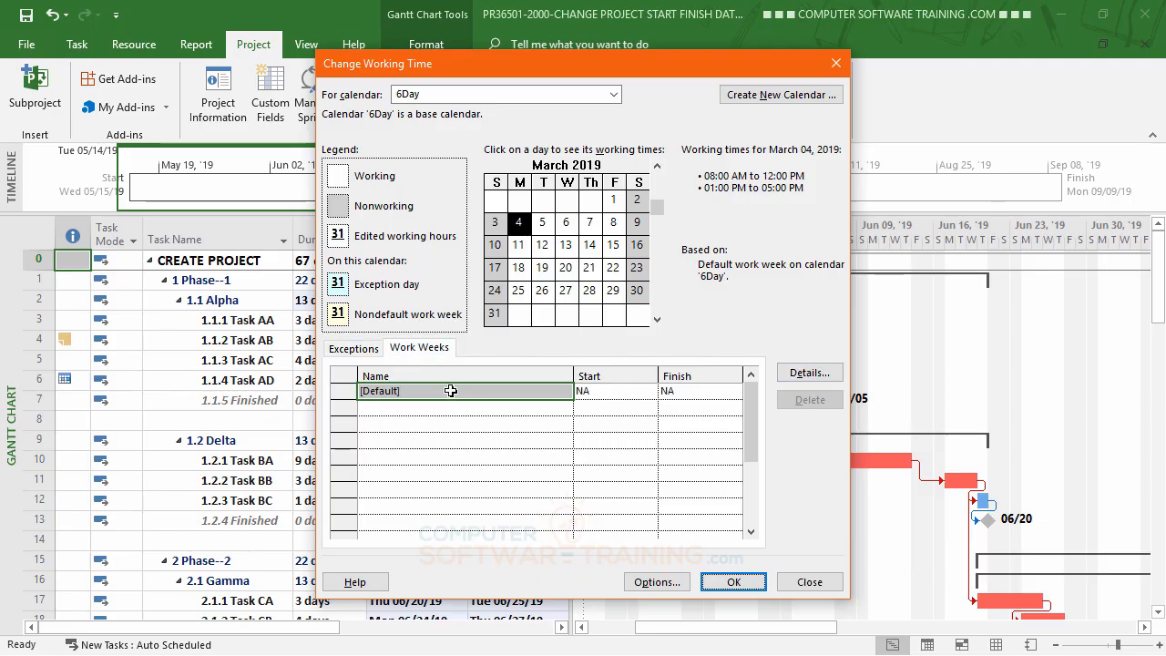
click(806, 378)
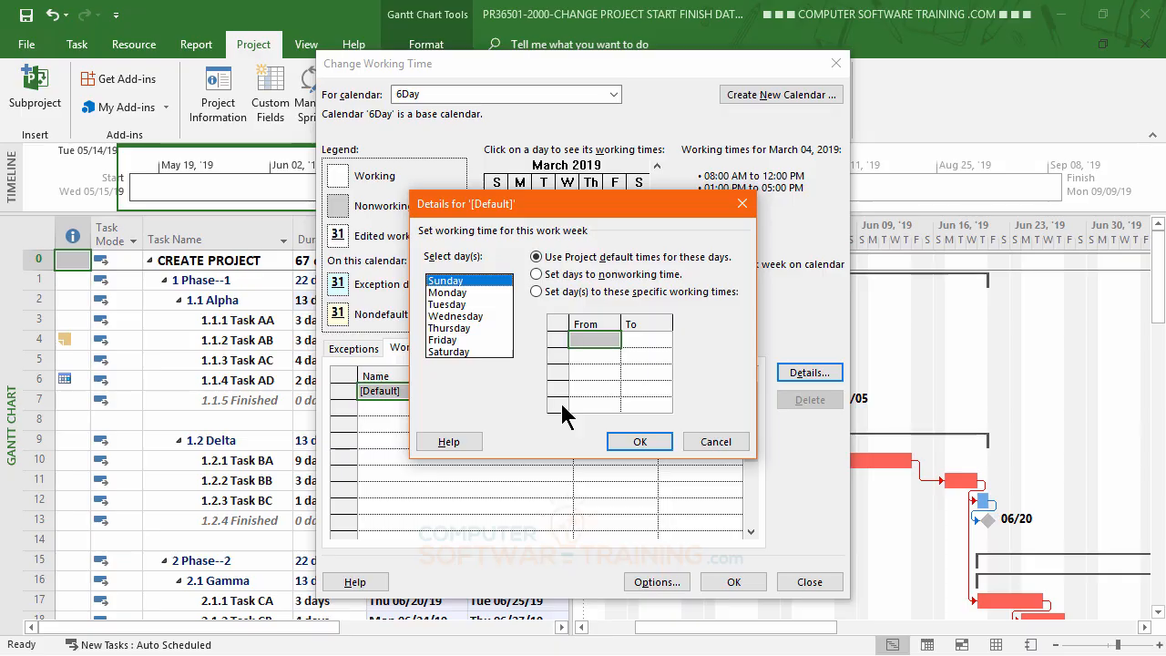
click(453, 352)
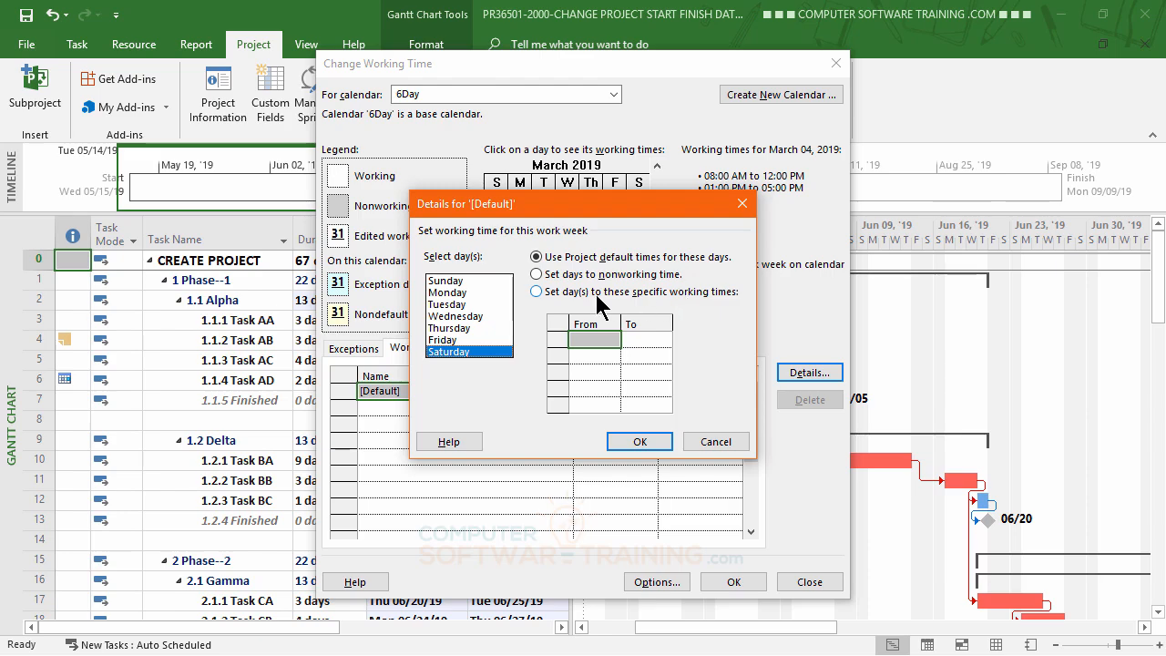
click(537, 293)
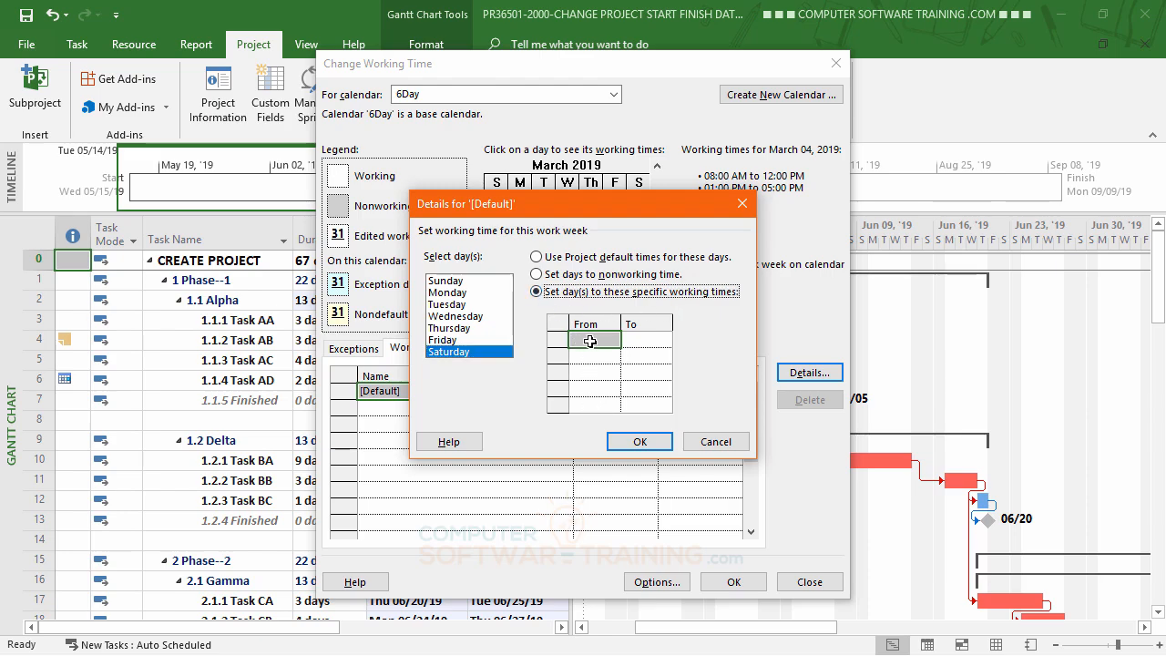
click(594, 339)
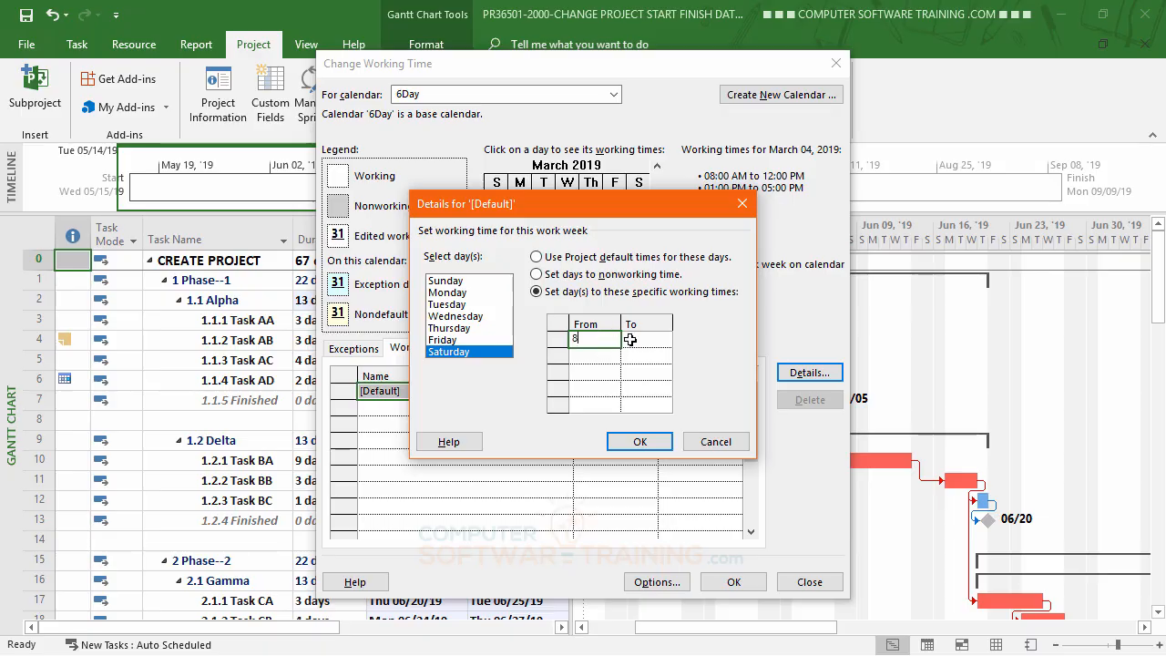
click(638, 339)
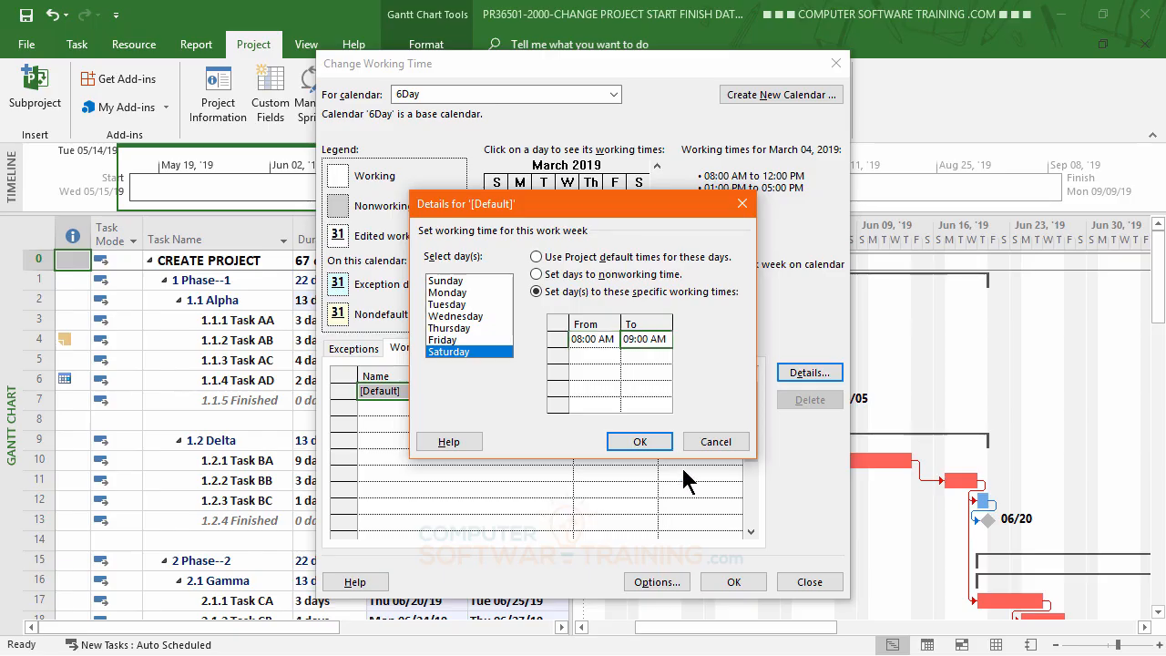
text(12)
click(592, 359)
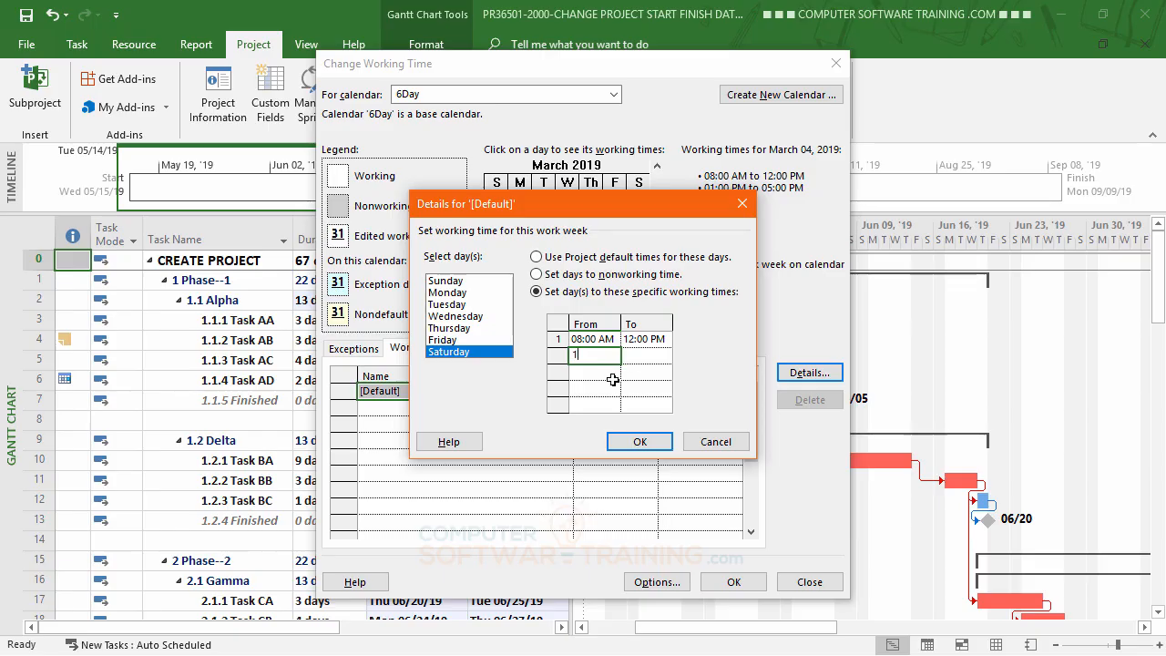
click(645, 355)
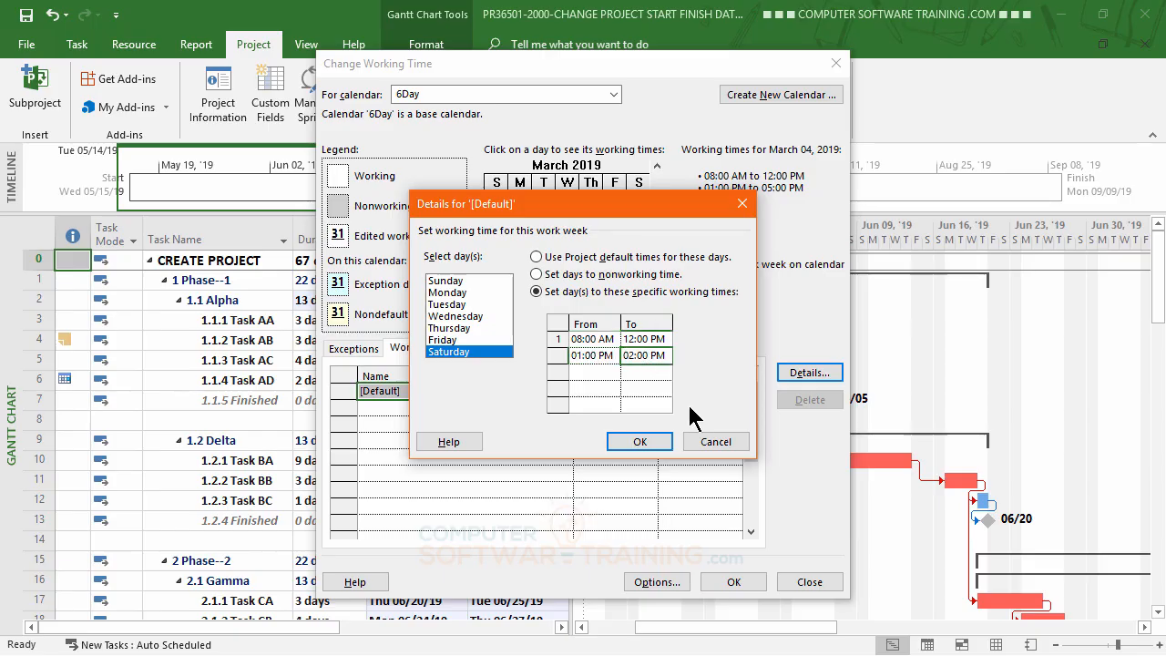
text(5)
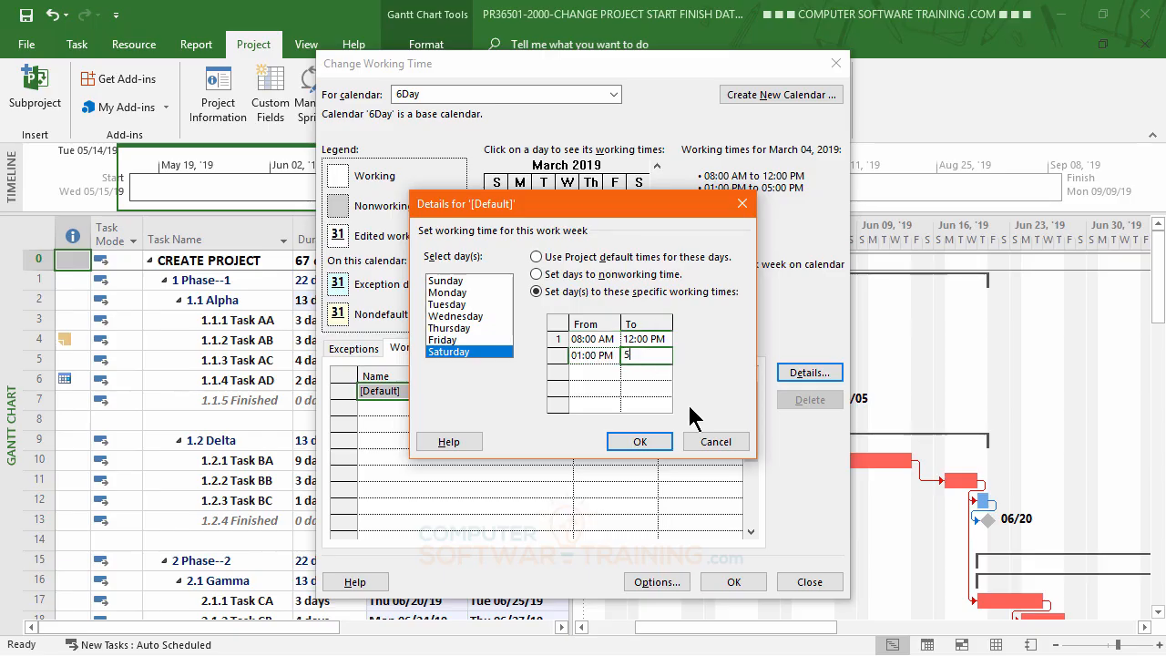
click(647, 436)
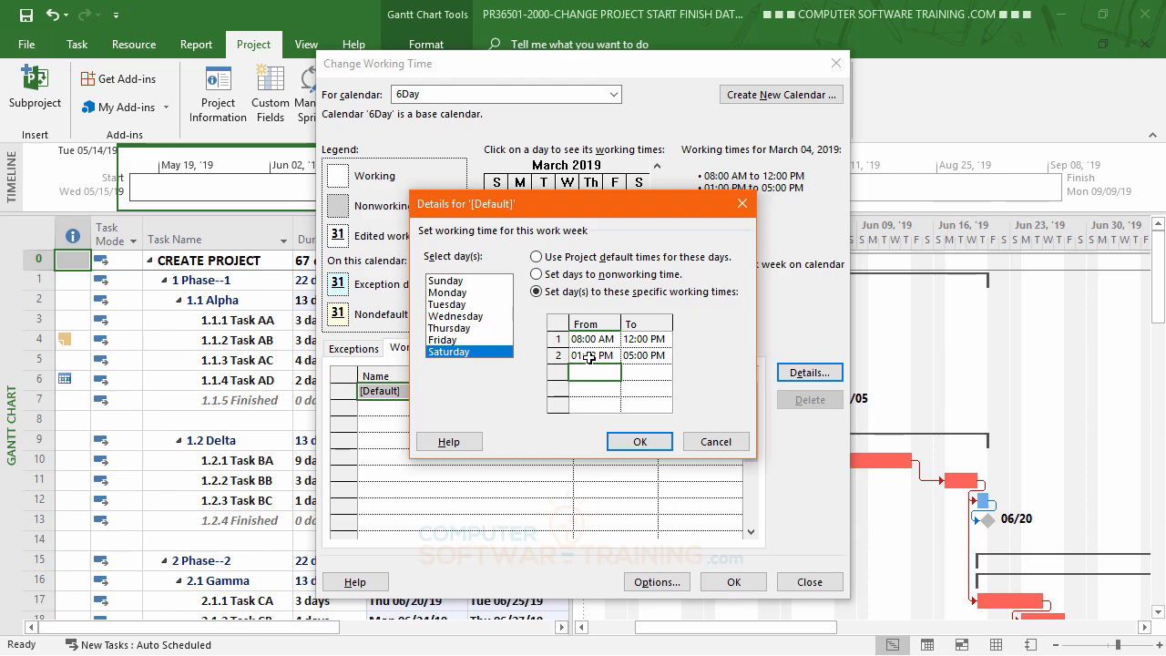
click(635, 441)
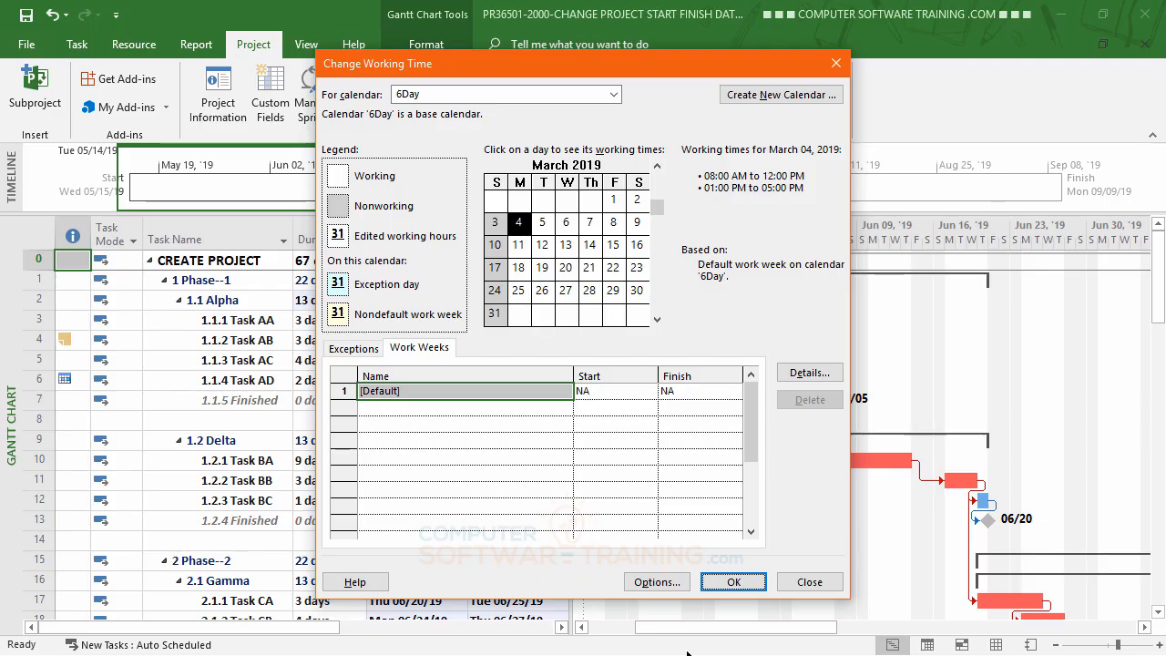
click(734, 582)
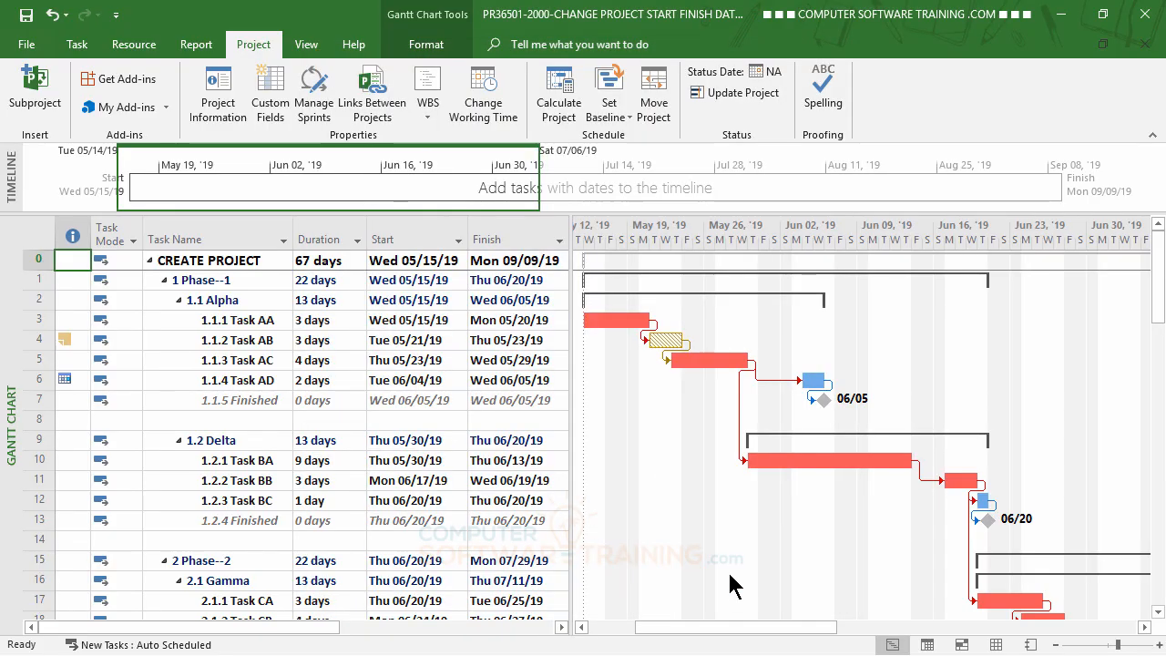
Assign the 6Day calendar to the project in its project information.
click(218, 106)
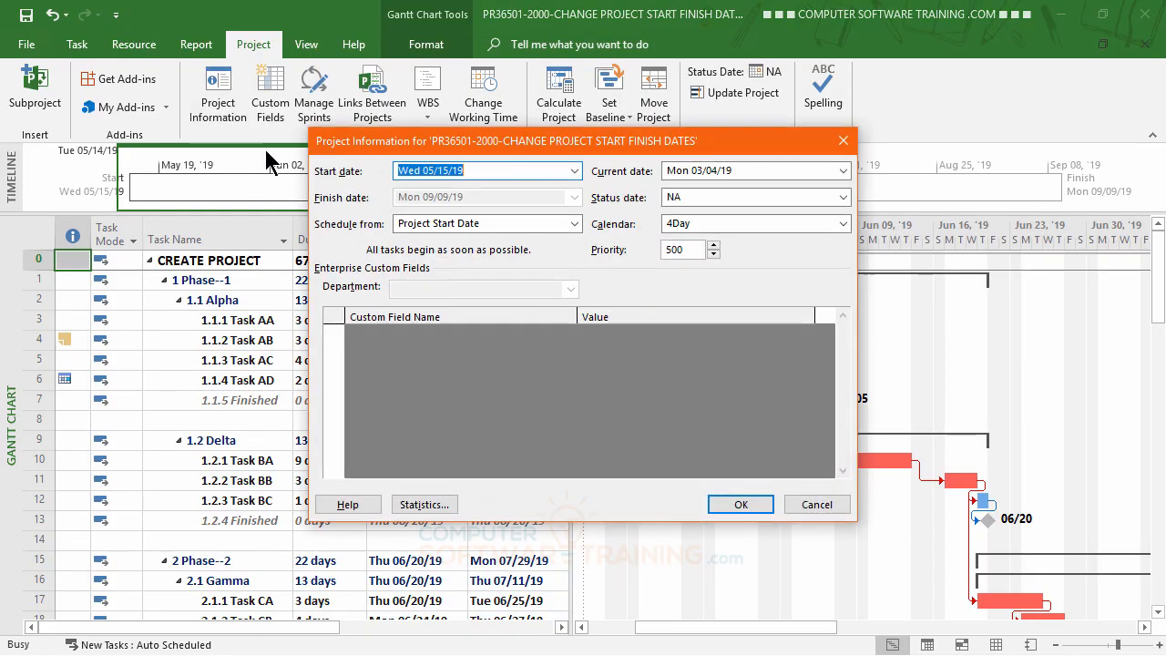
click(804, 227)
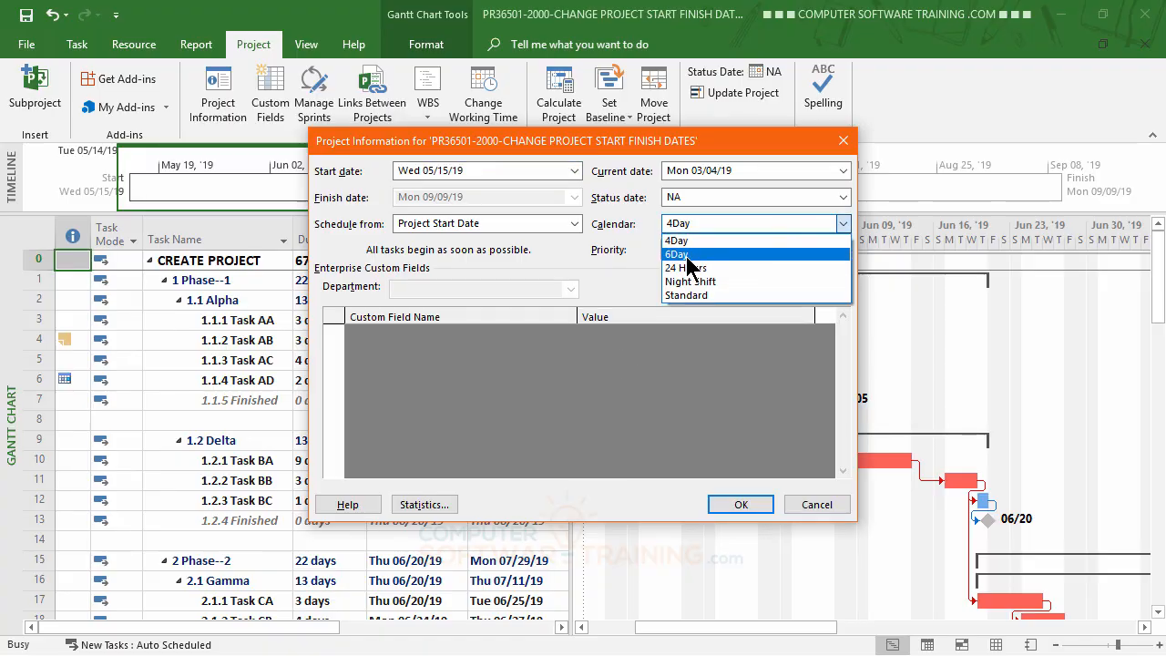
click(688, 255)
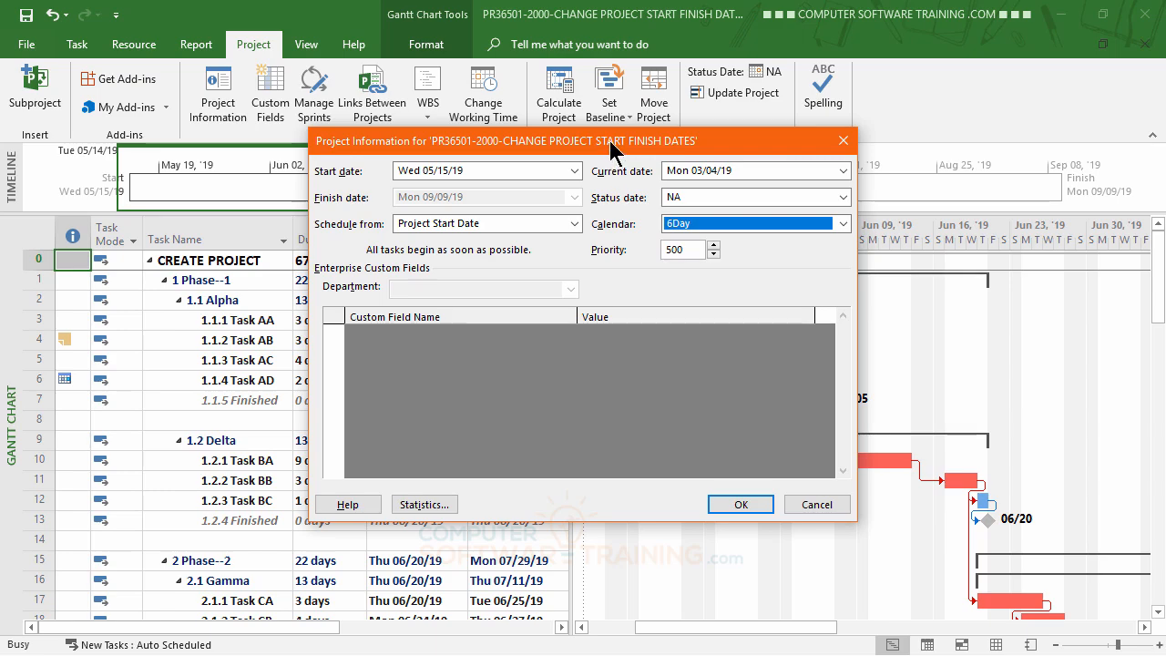
drag(610, 140, 625, 310)
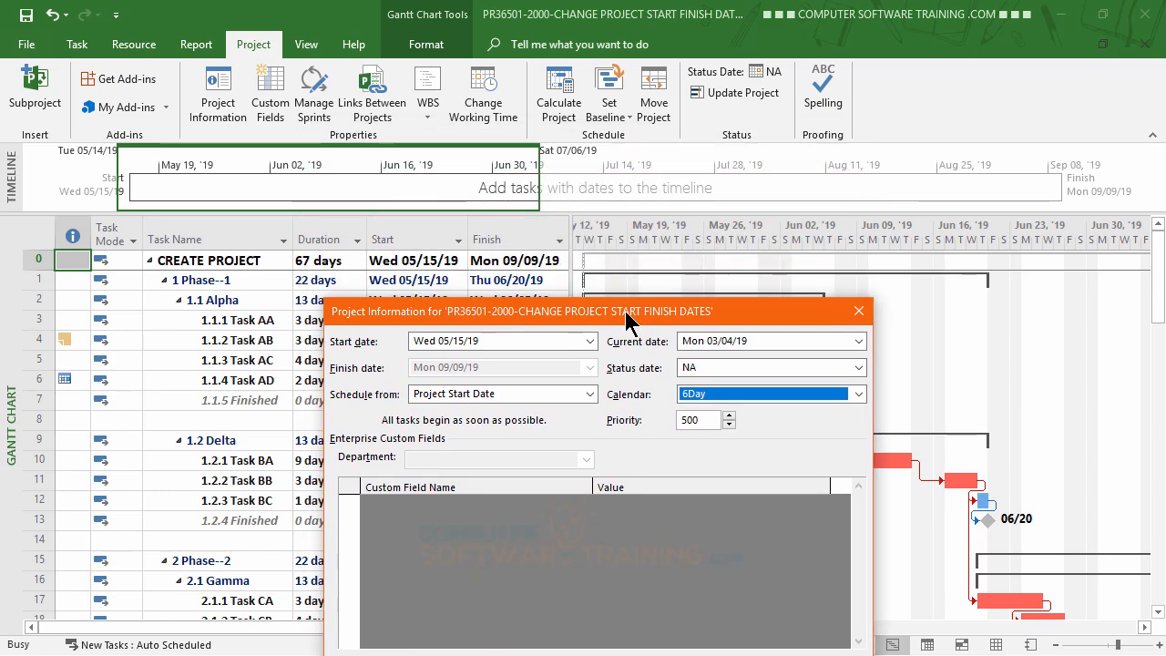
drag(625, 311, 600, 144)
click(734, 507)
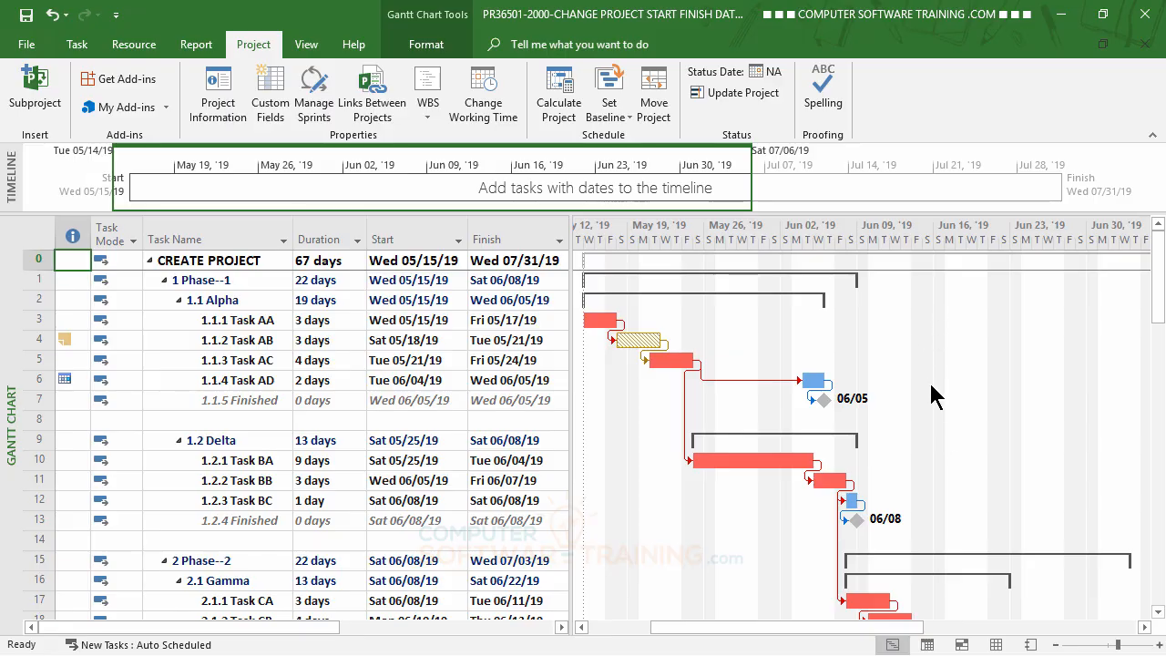
Switch the Gantt chart timescale's non-working time shading to the 6Day (Project Calendar).
double_click(884, 226)
click(577, 214)
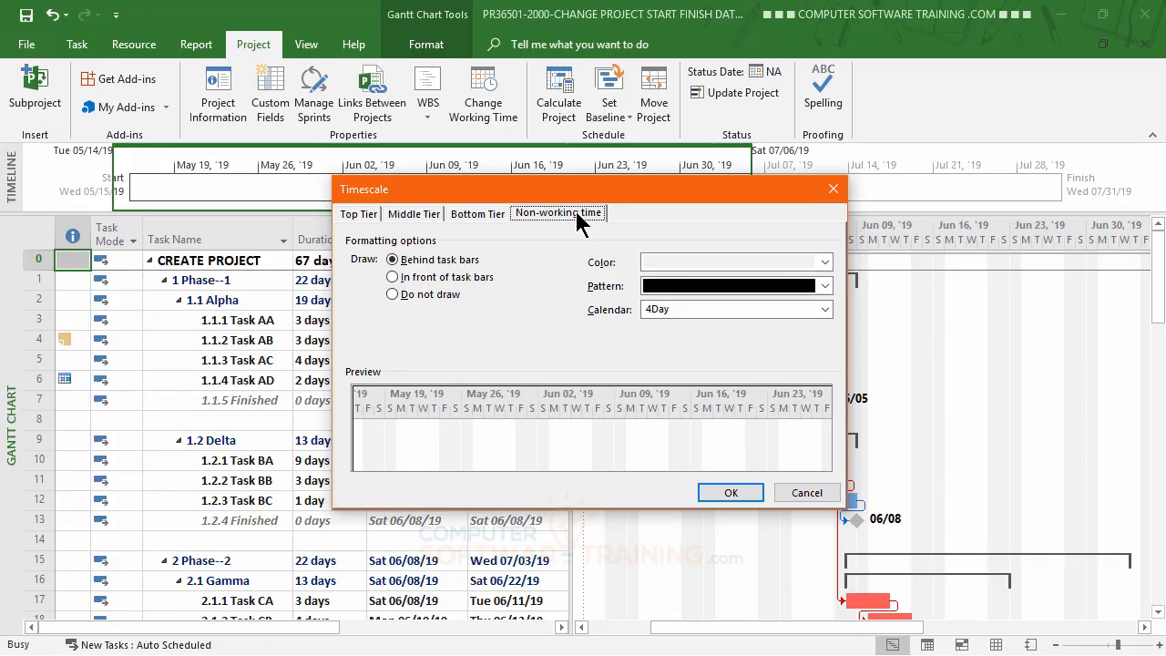
click(823, 309)
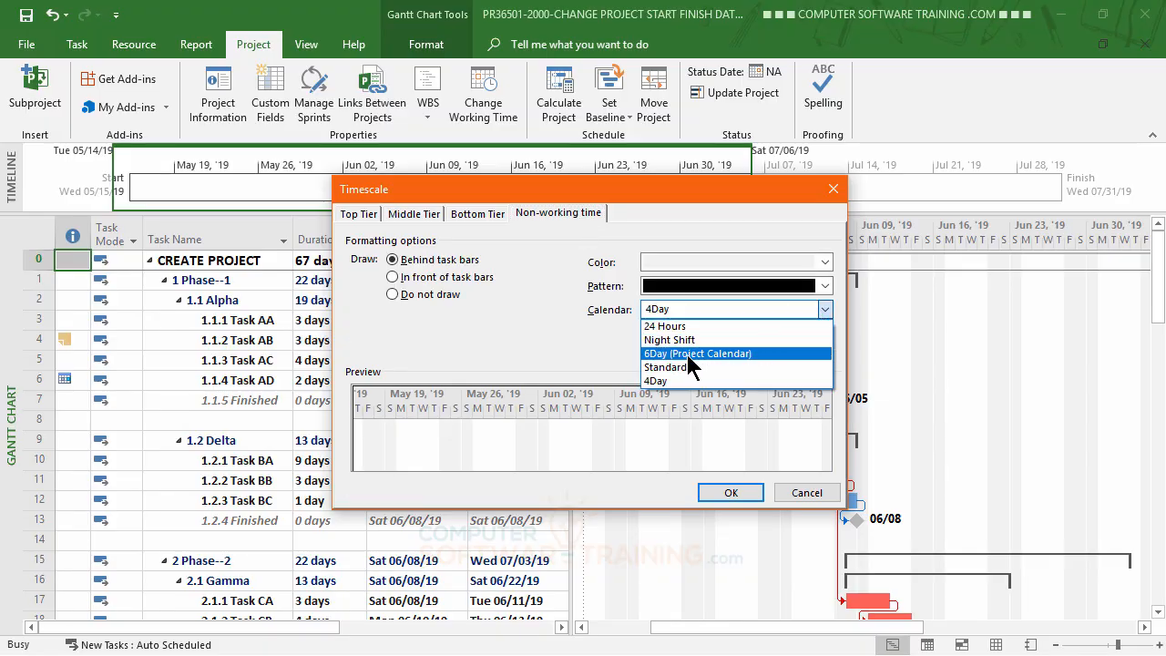
click(704, 357)
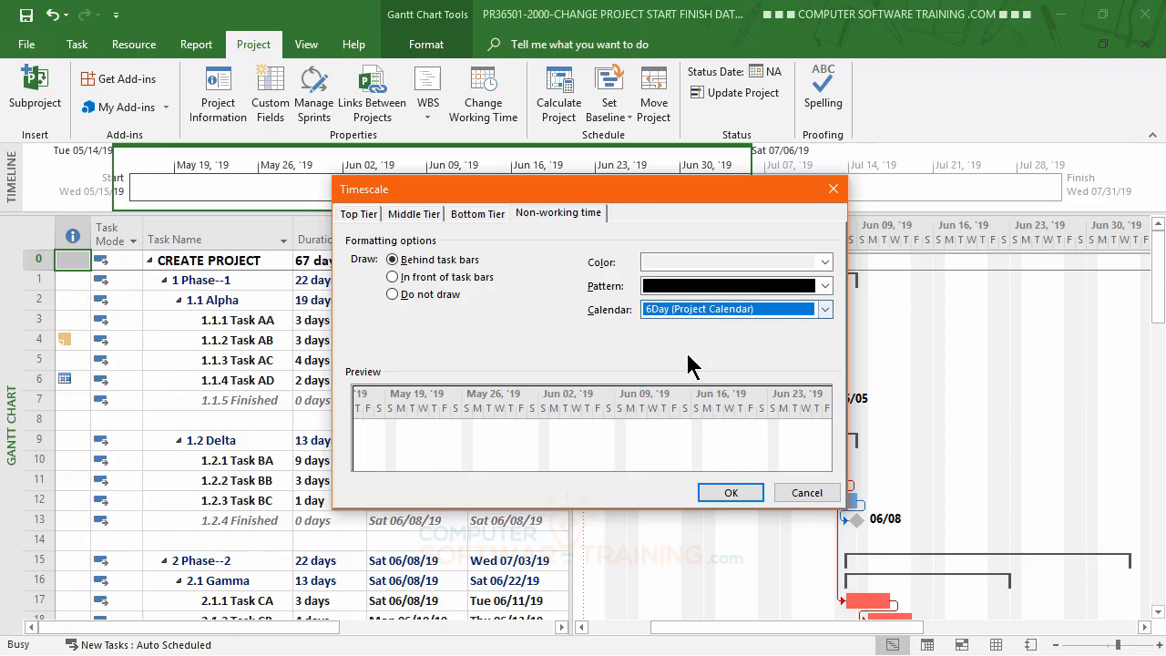
click(734, 495)
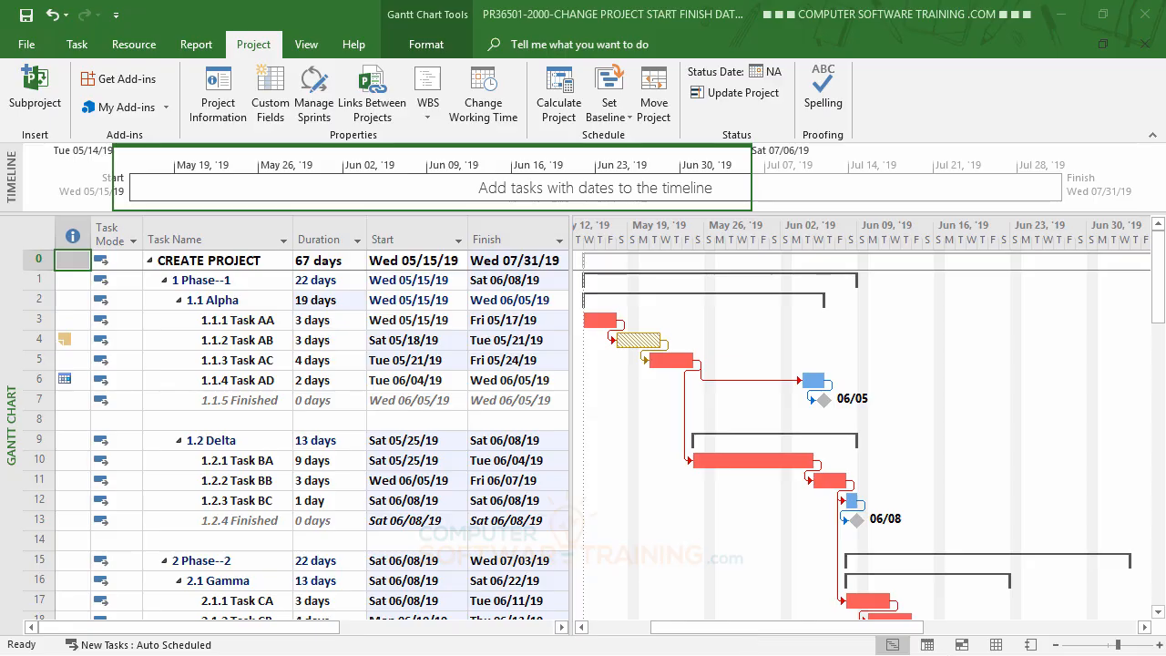
Try to create a base calendar named 5DayHol as a copy of the Standard calendar.
click(256, 44)
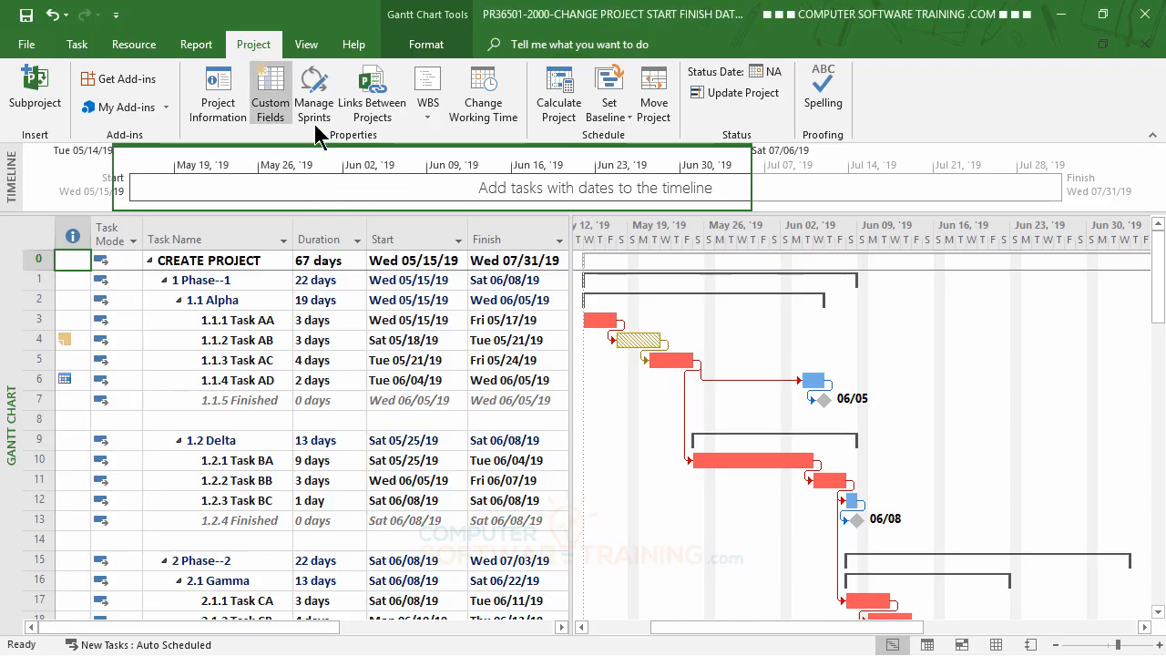
click(488, 102)
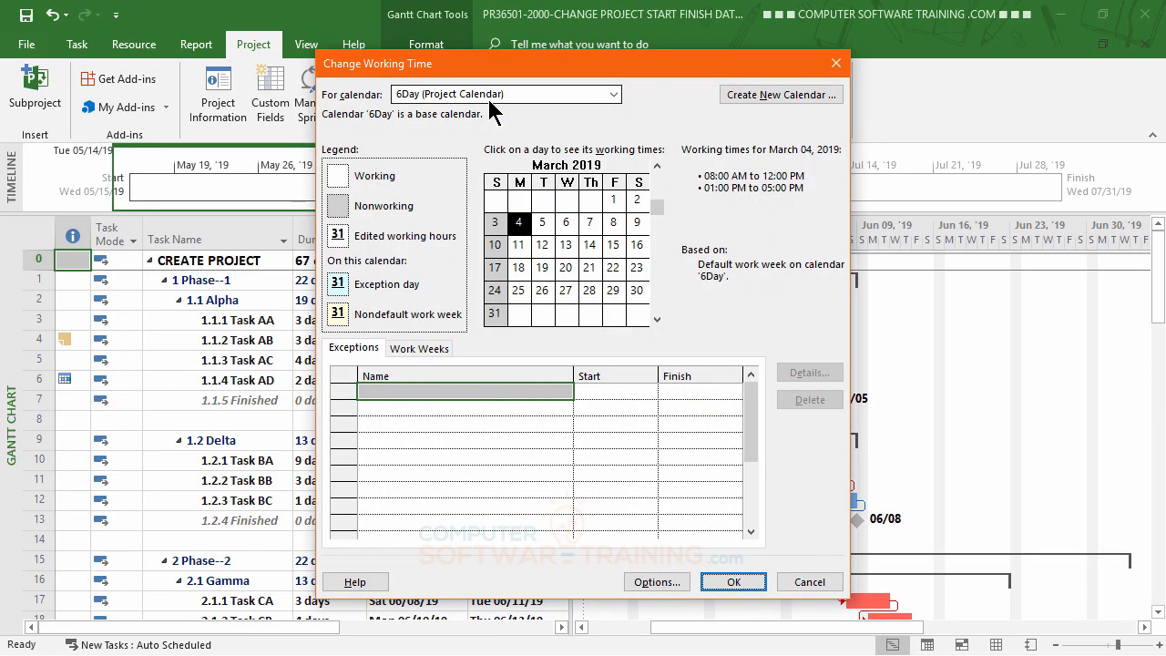
click(770, 100)
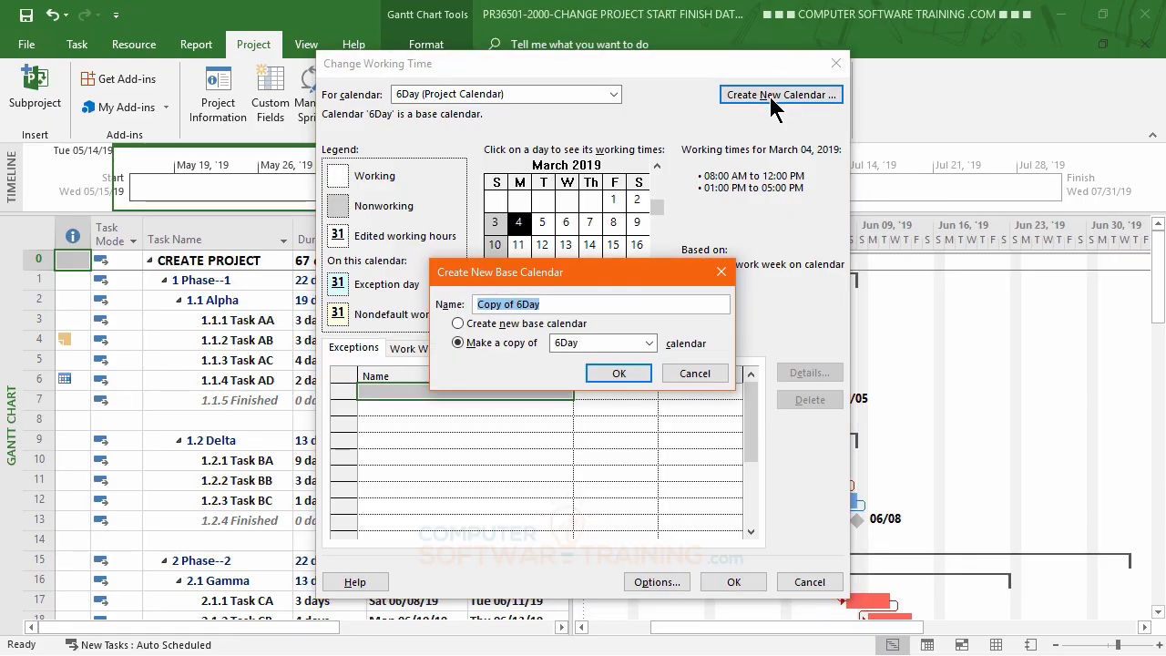
text(%Da)
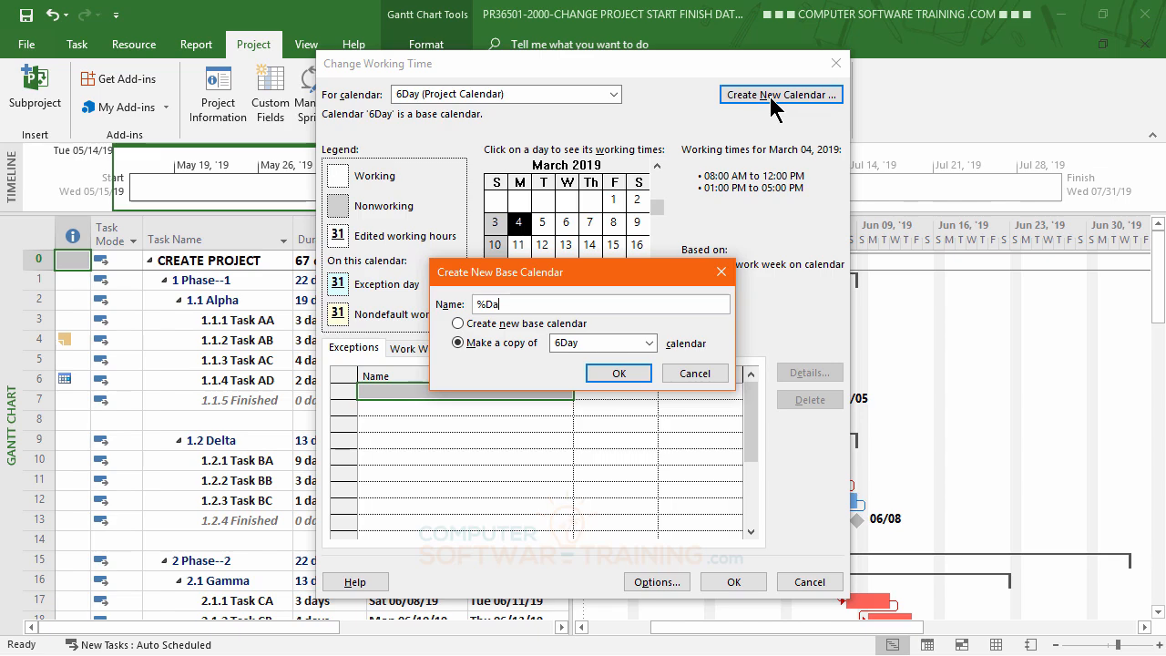
text(yHol)
click(485, 303)
key(BackSpace)
text(5)
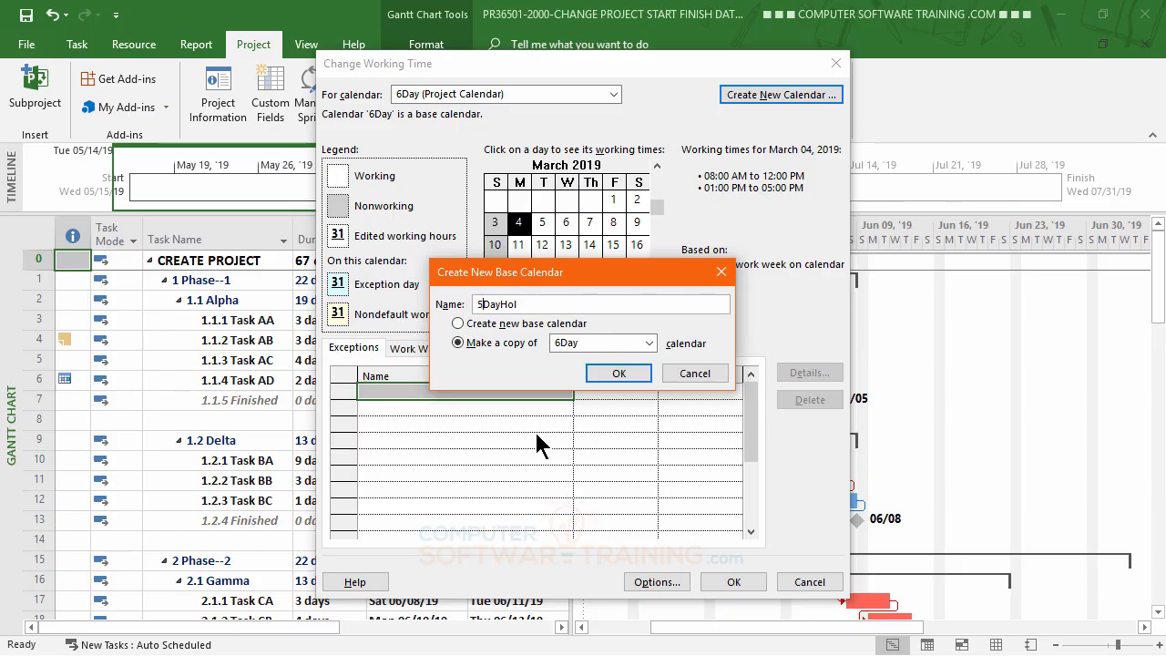
click(649, 342)
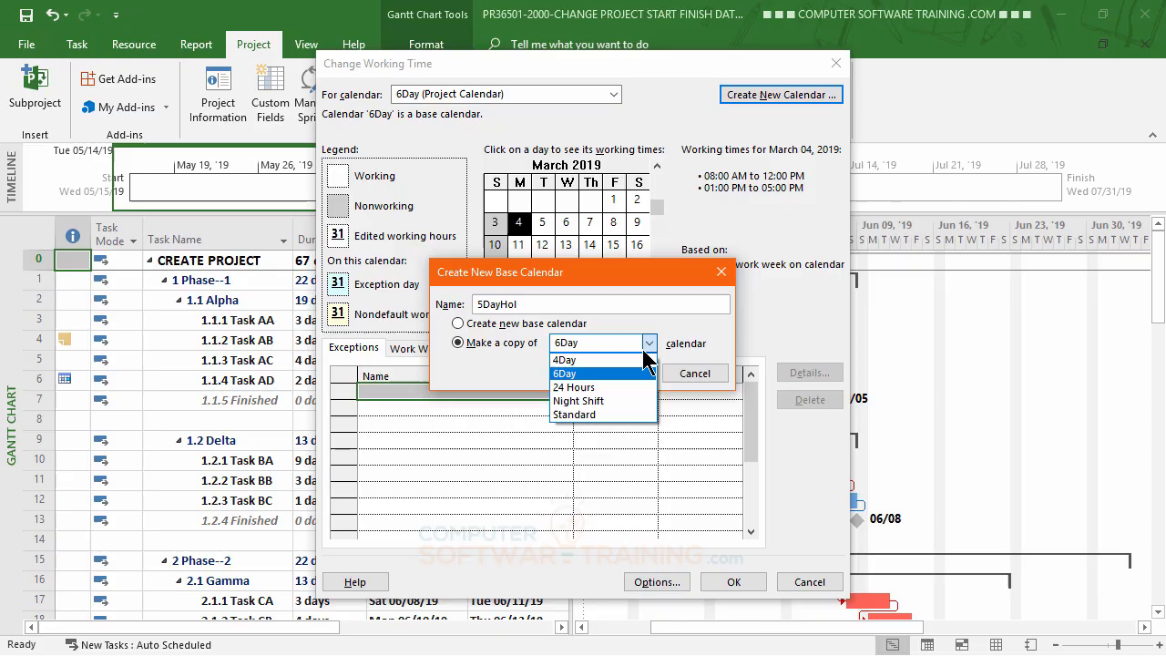
click(601, 415)
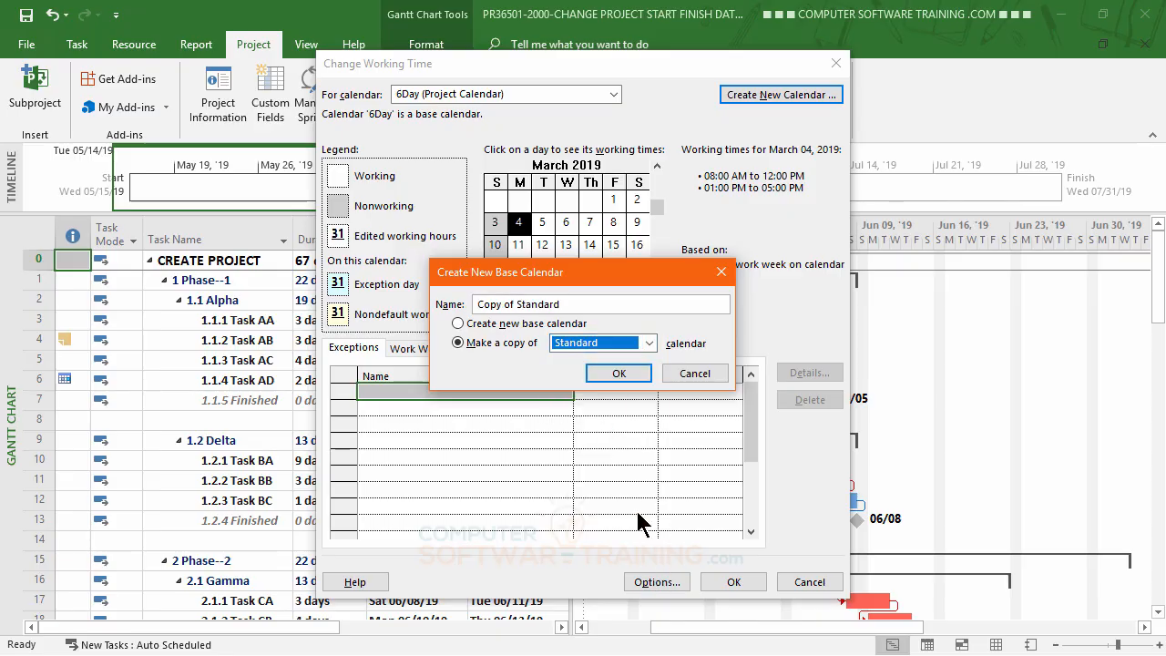
click(615, 373)
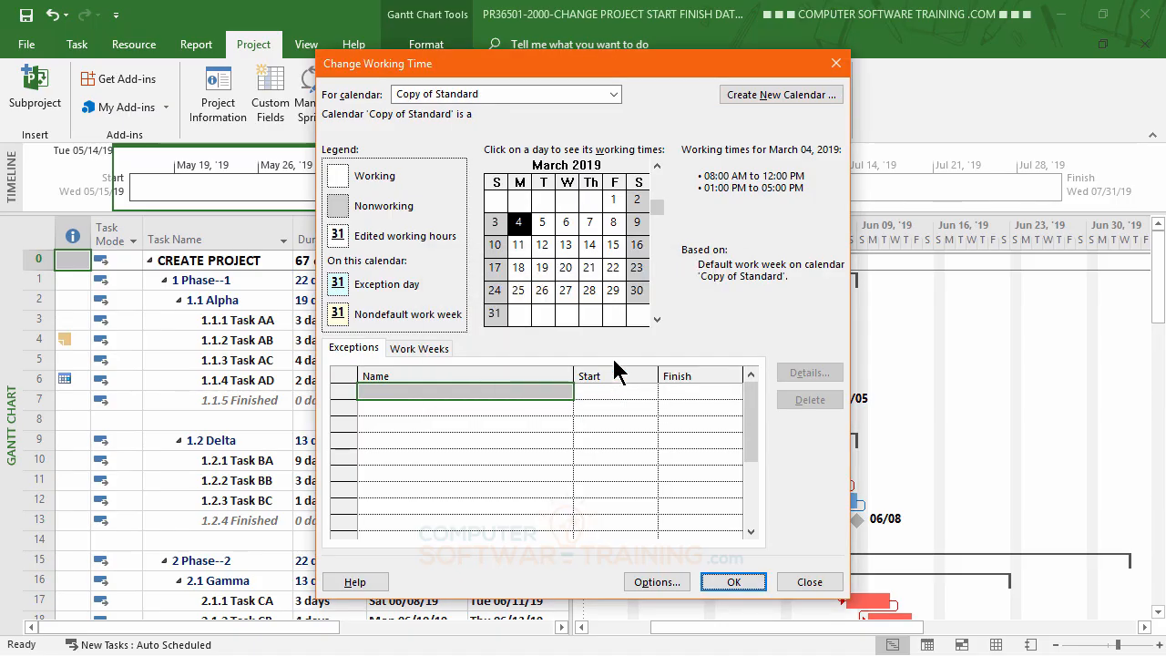
Create another base calendar copied from Standard, entering the name 5DayHol after choosing the source calendar.
click(615, 95)
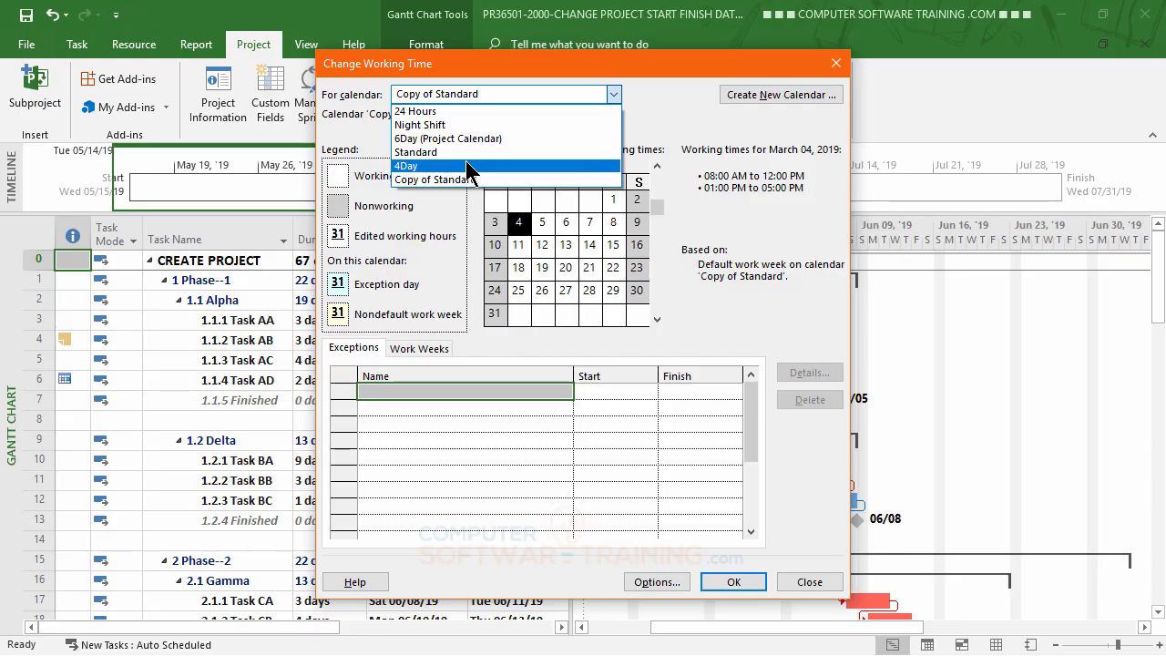
click(720, 324)
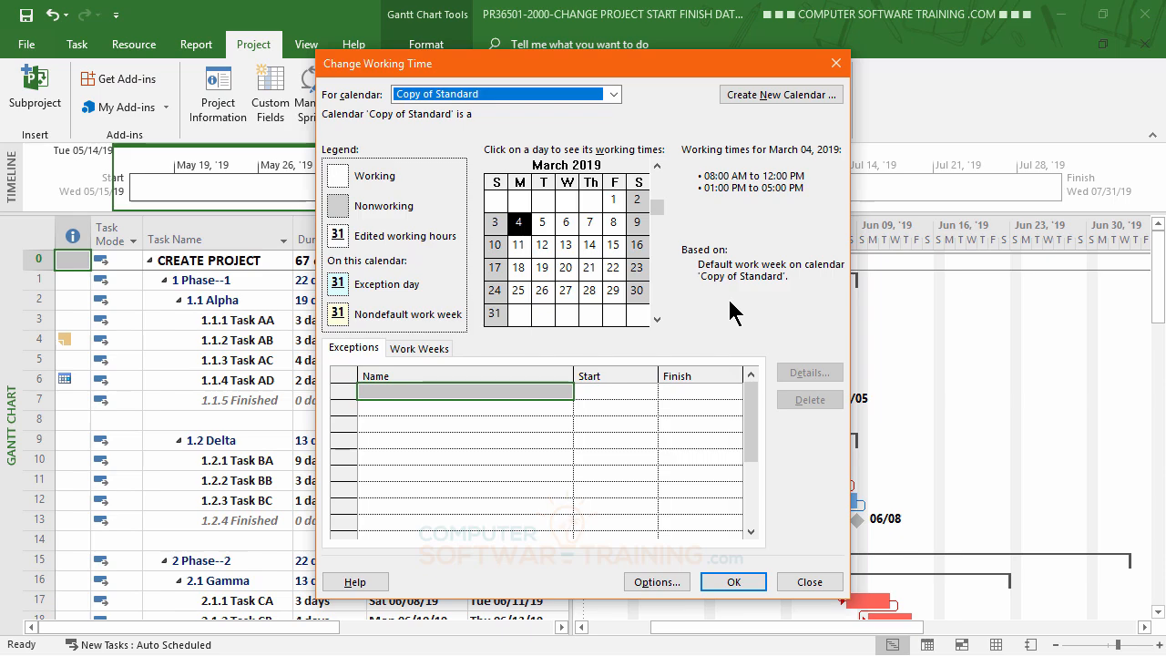
click(755, 97)
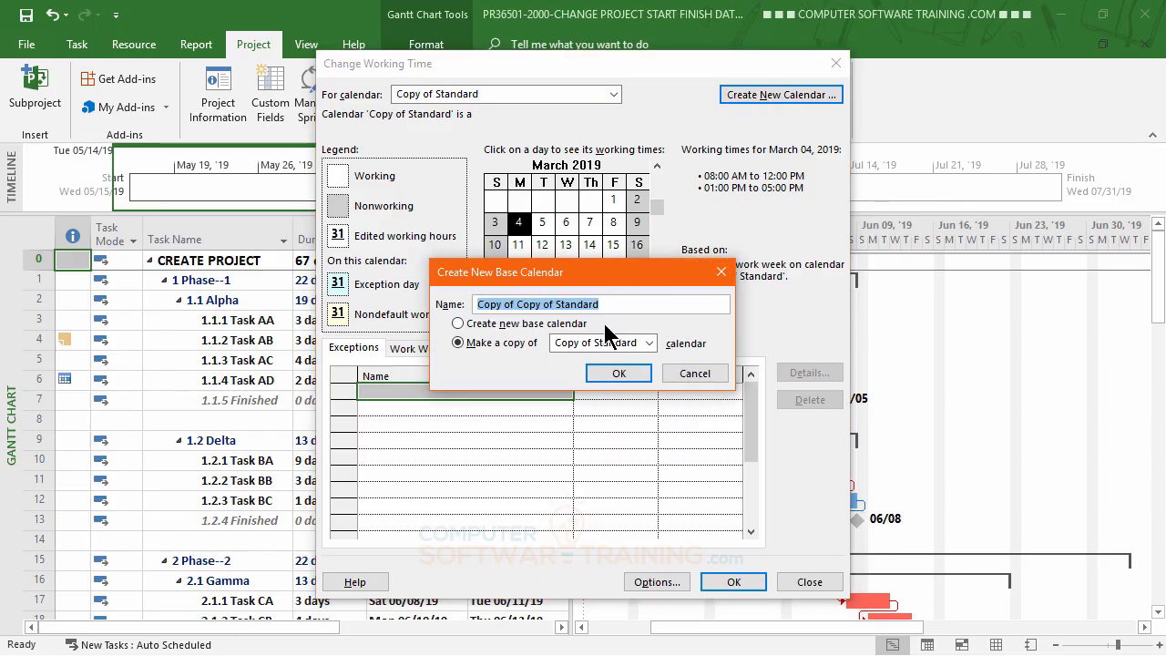
text(5)
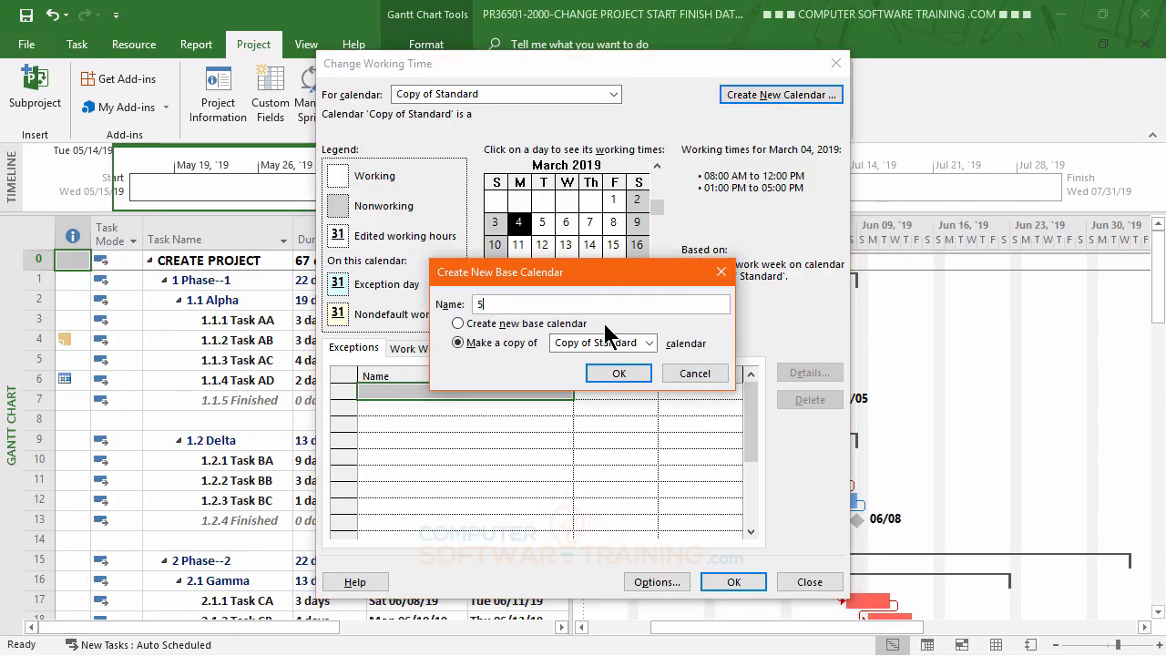
text(DayHol)
click(652, 344)
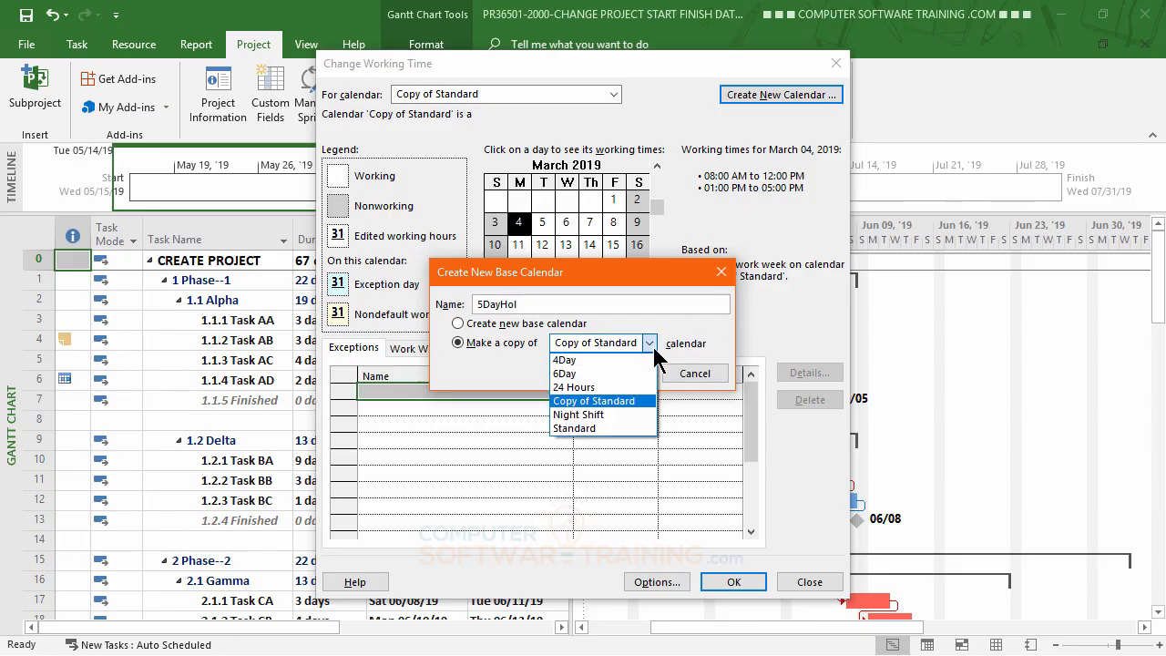
click(587, 428)
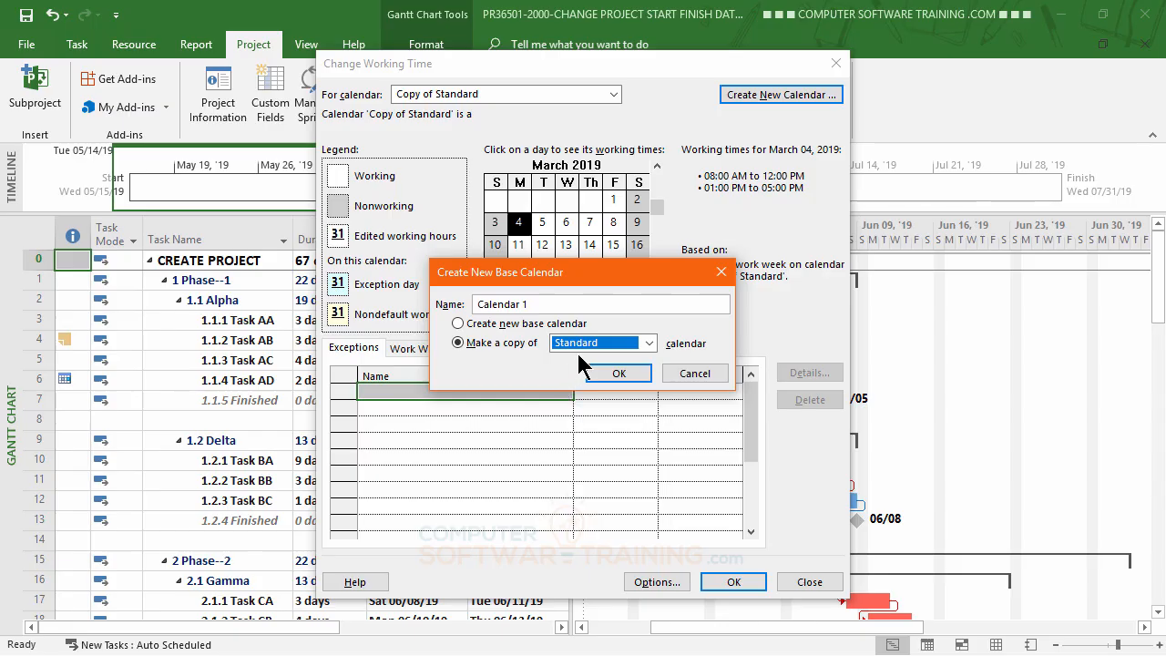
drag(528, 304, 447, 297)
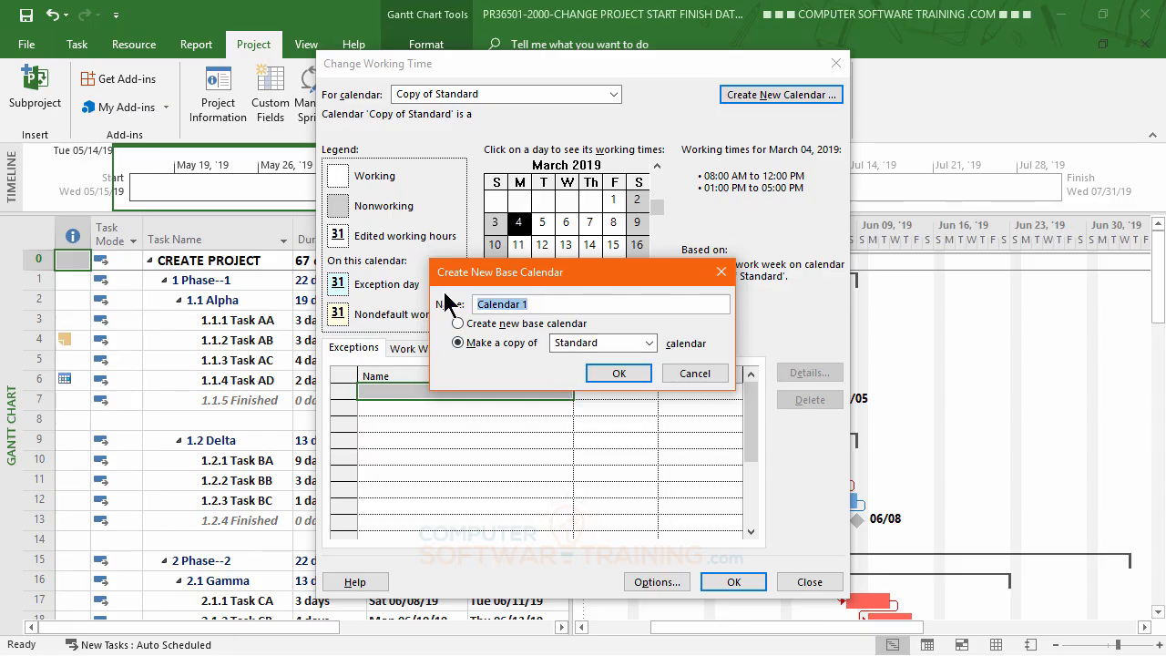
text(5DayHol)
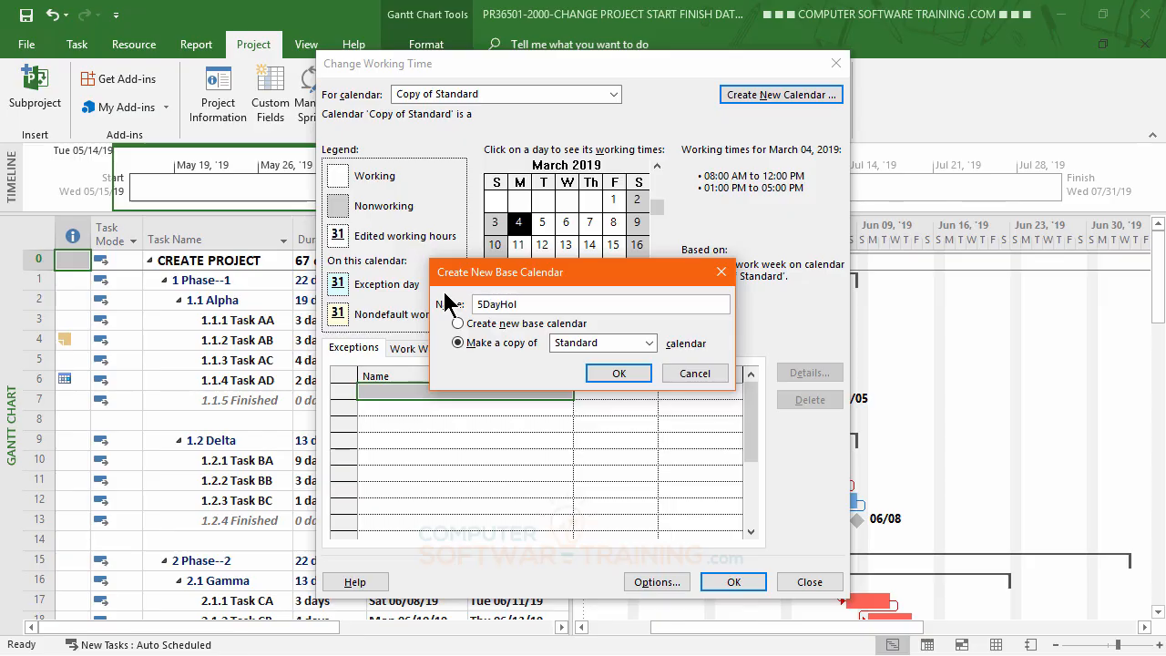
click(624, 375)
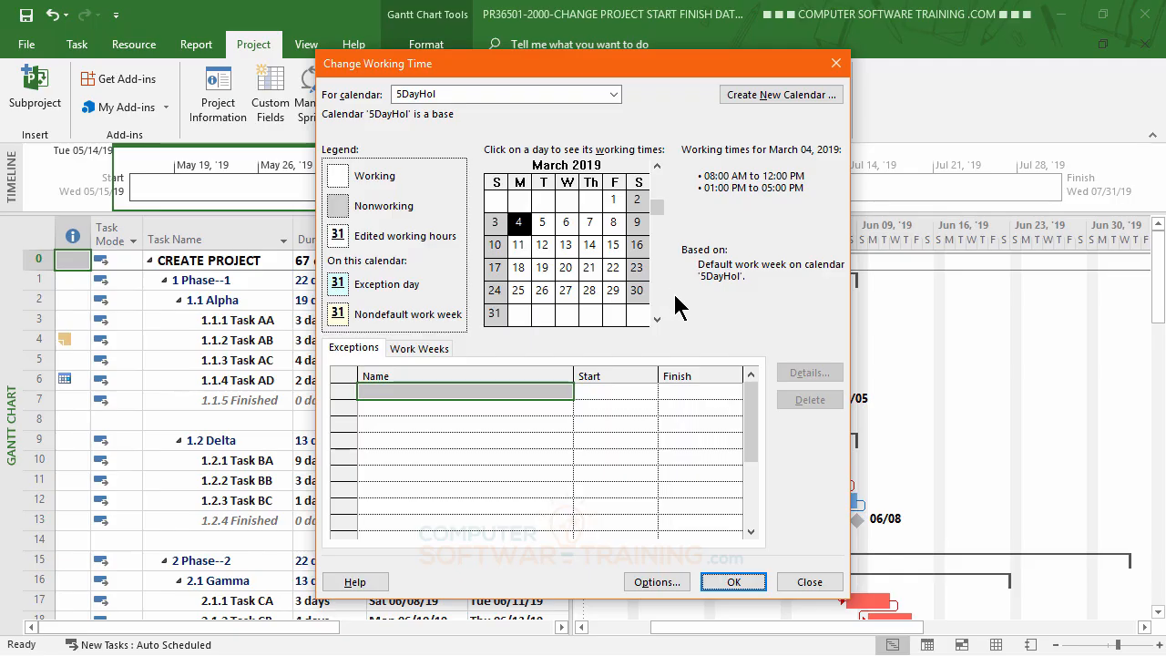
Add a nonworking exception named Memorial Day on 05/27/2019 to the 5DayHol calendar.
click(424, 349)
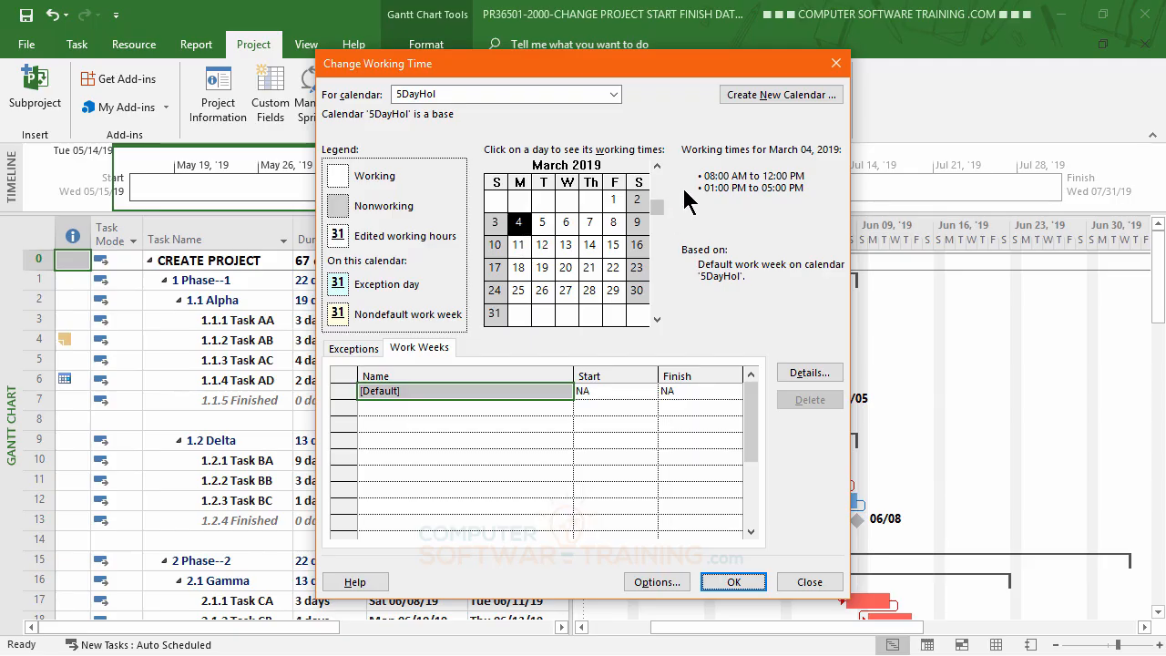
click(346, 349)
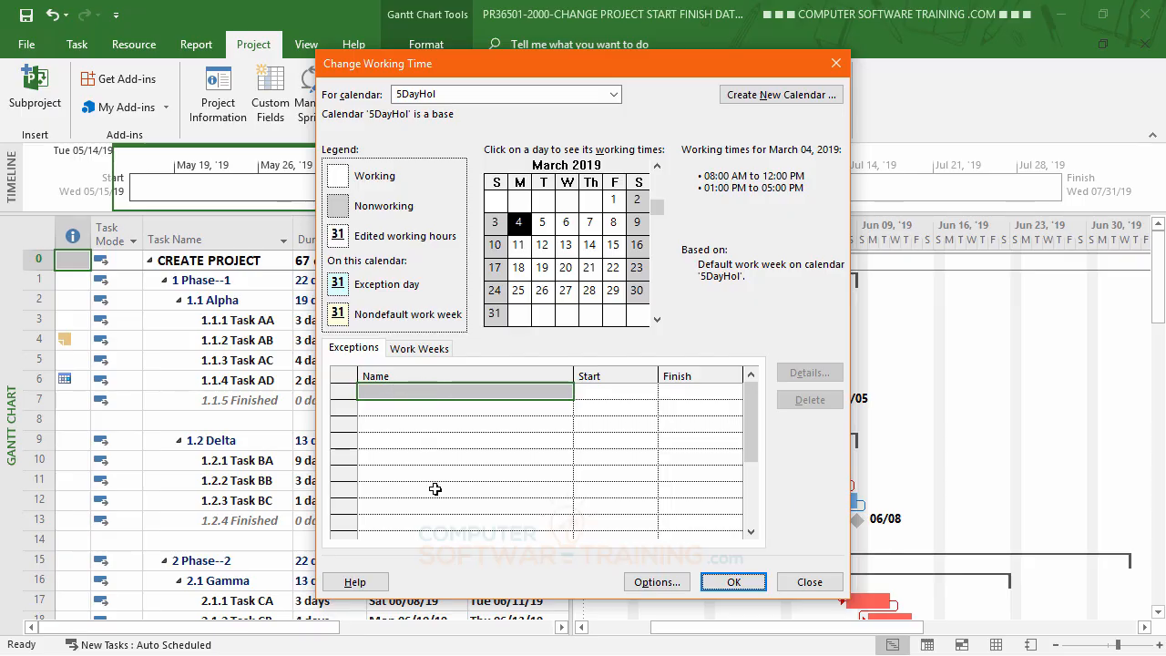
click(423, 392)
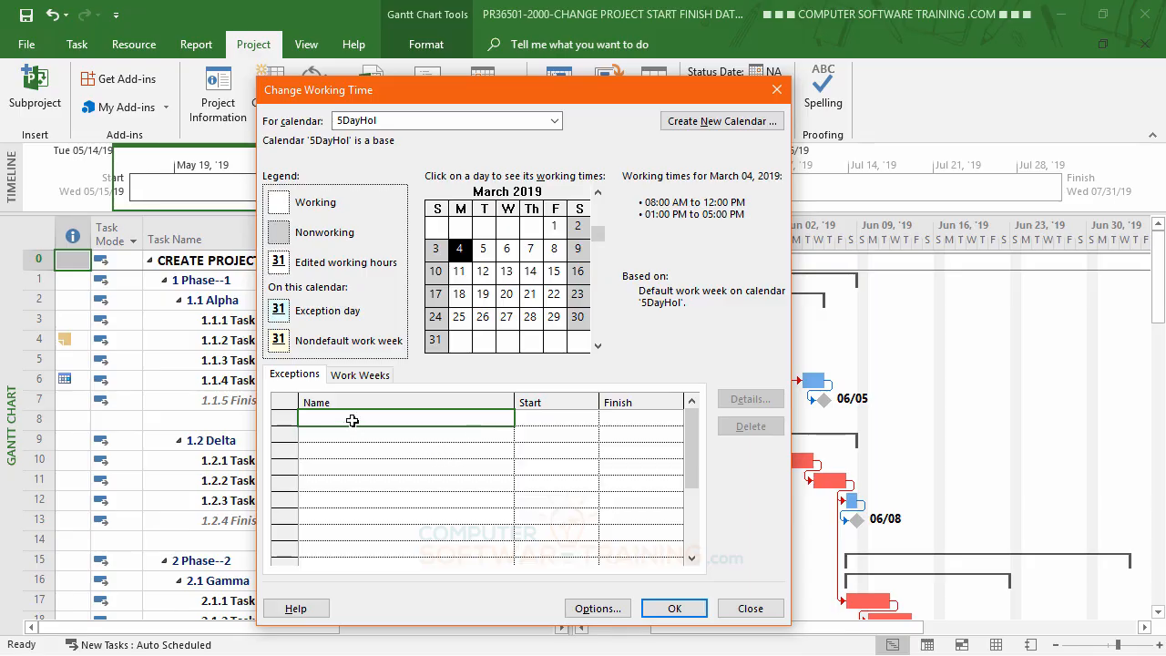
text(Memorial Day)
click(555, 417)
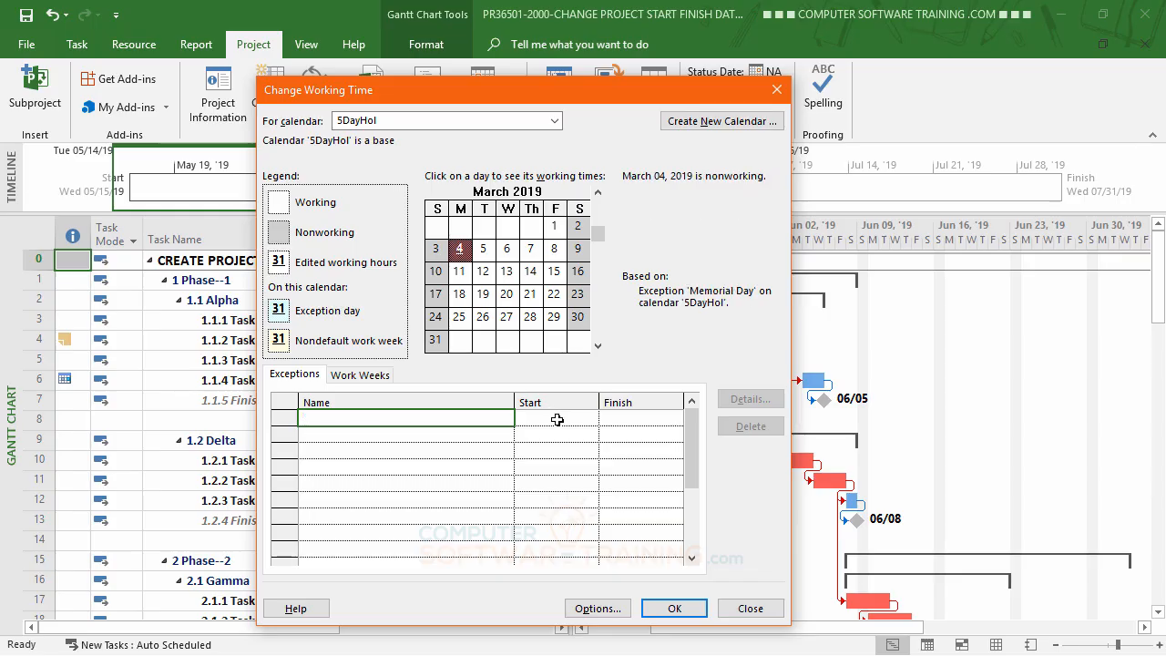
click(587, 417)
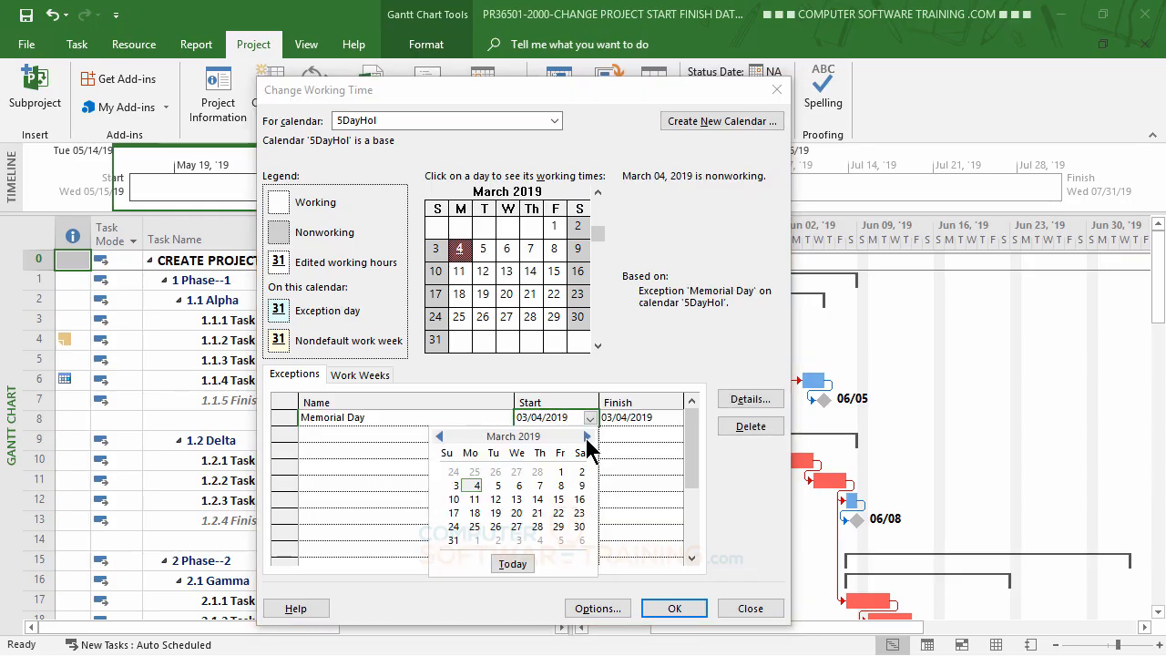
click(587, 437)
click(586, 437)
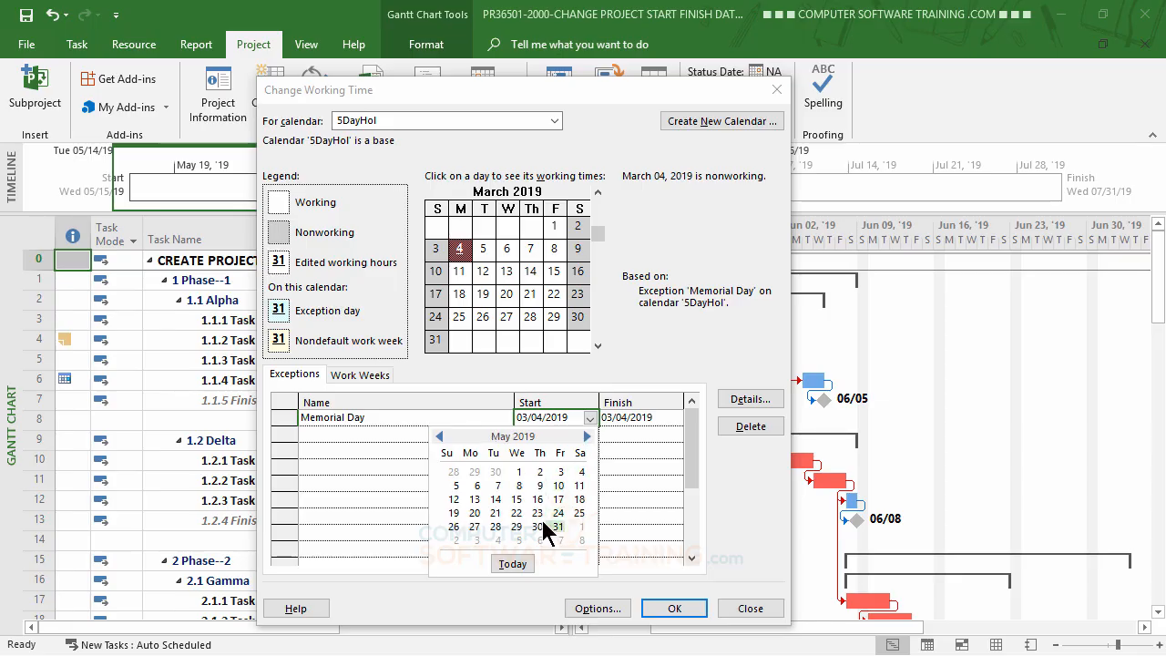
click(474, 527)
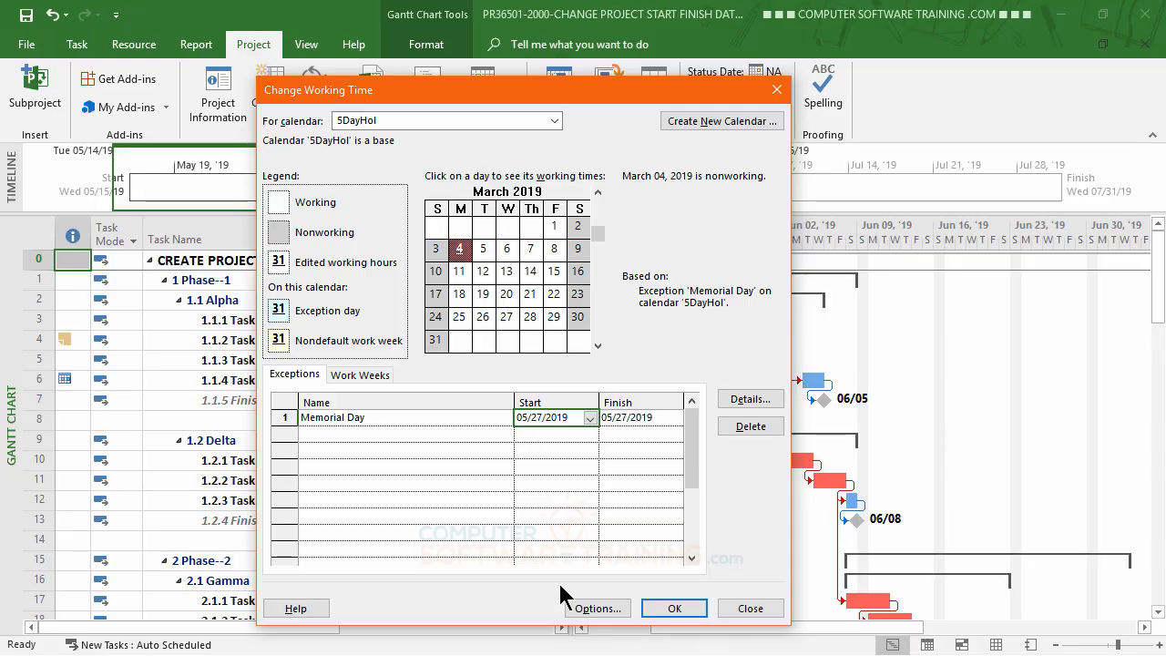
Add a second exception named 4th below Memorial Day in the 5DayHol calendar.
click(317, 434)
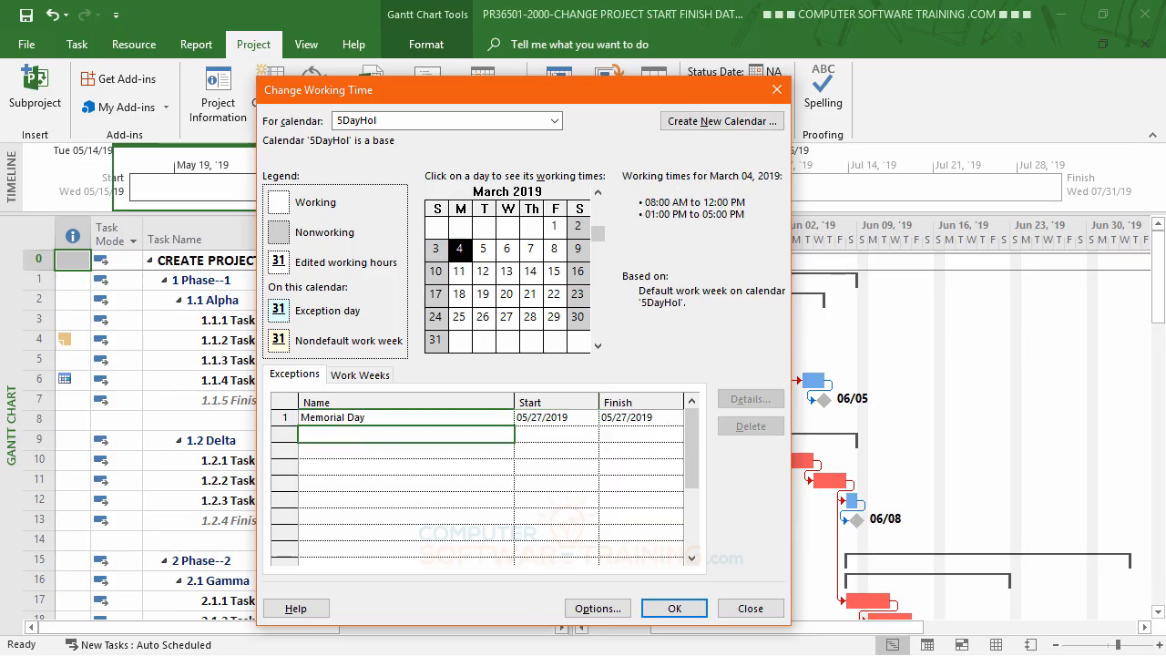
text(S)
text(th)
key(BackSpace)
key(BackSpace)
key(BackSpace)
text(4th)
key(Return)
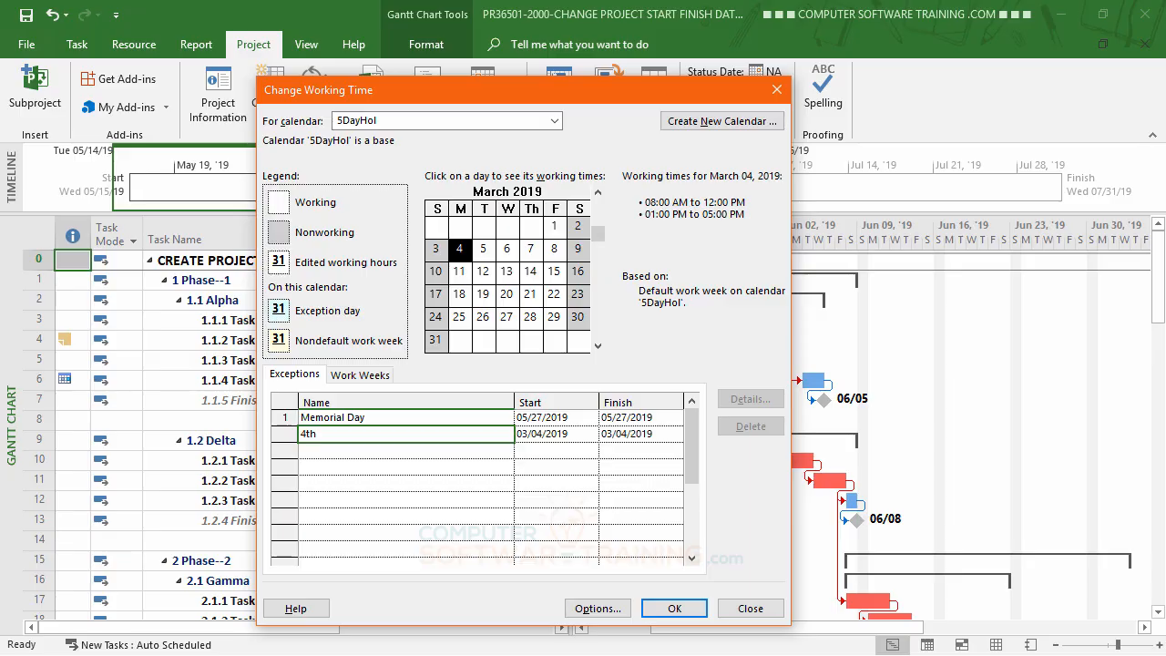
key(Tab)
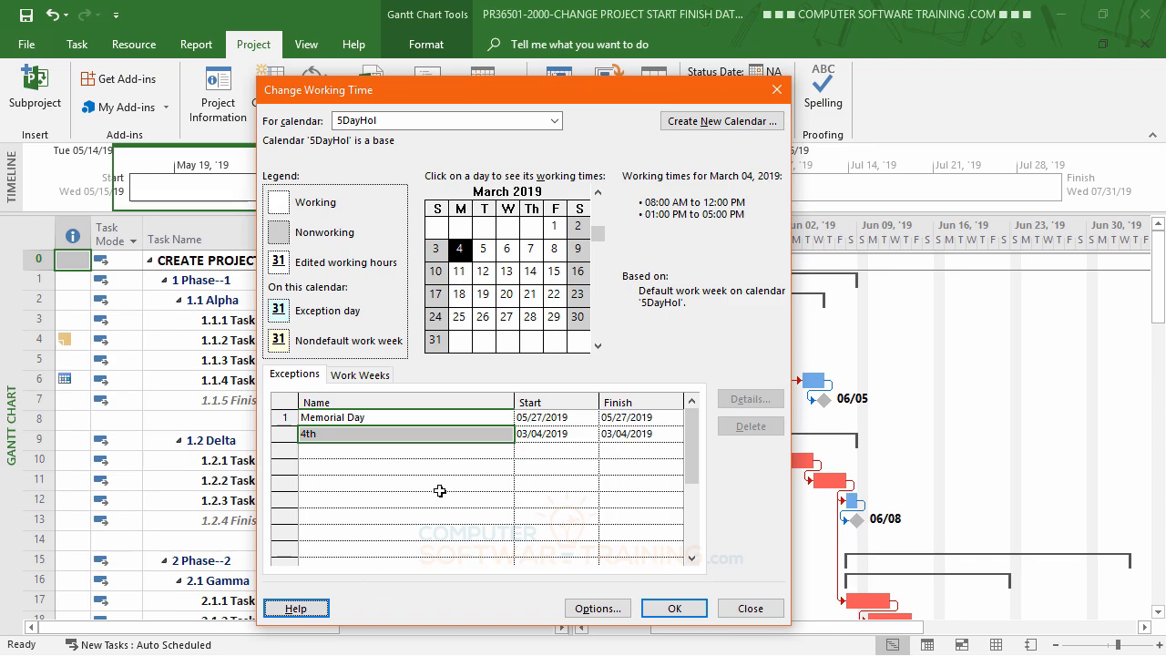
Set the 4th exception to start on 07/04/2019 and finish on 07/05/2019.
click(573, 435)
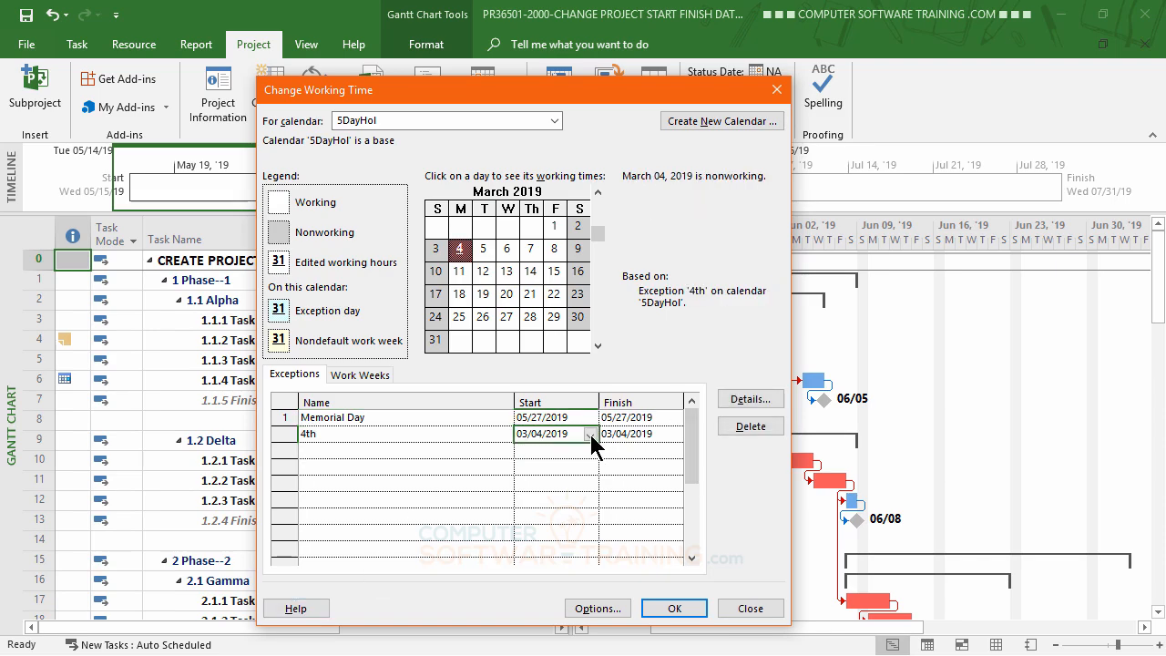
click(590, 434)
click(586, 453)
click(586, 452)
click(585, 452)
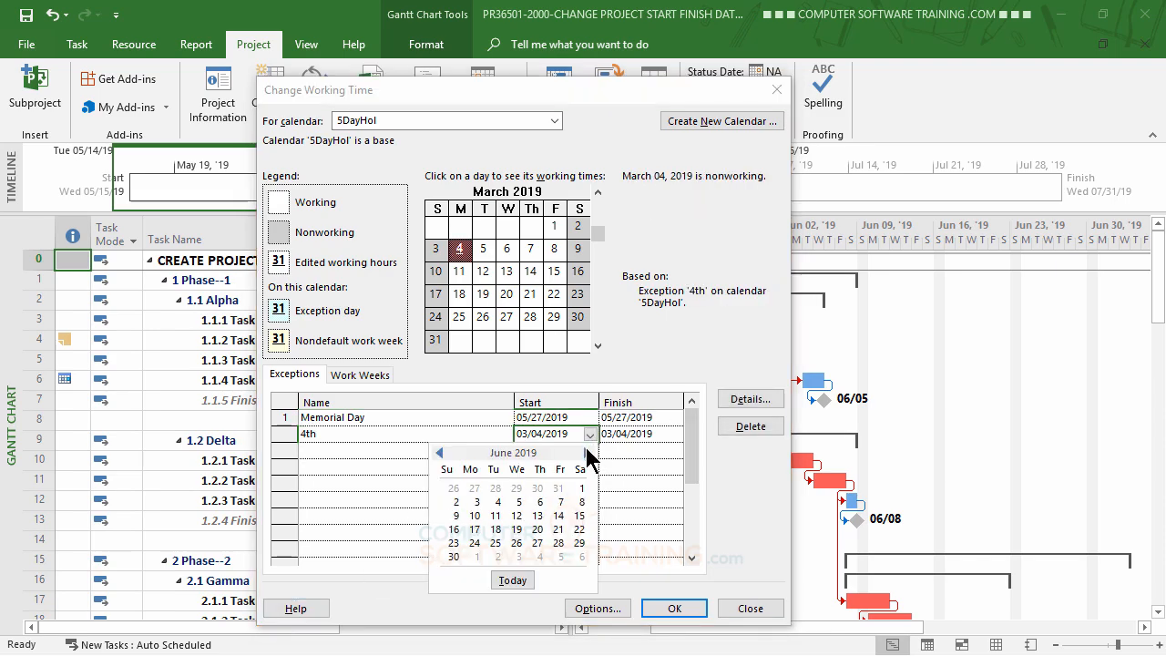
click(585, 453)
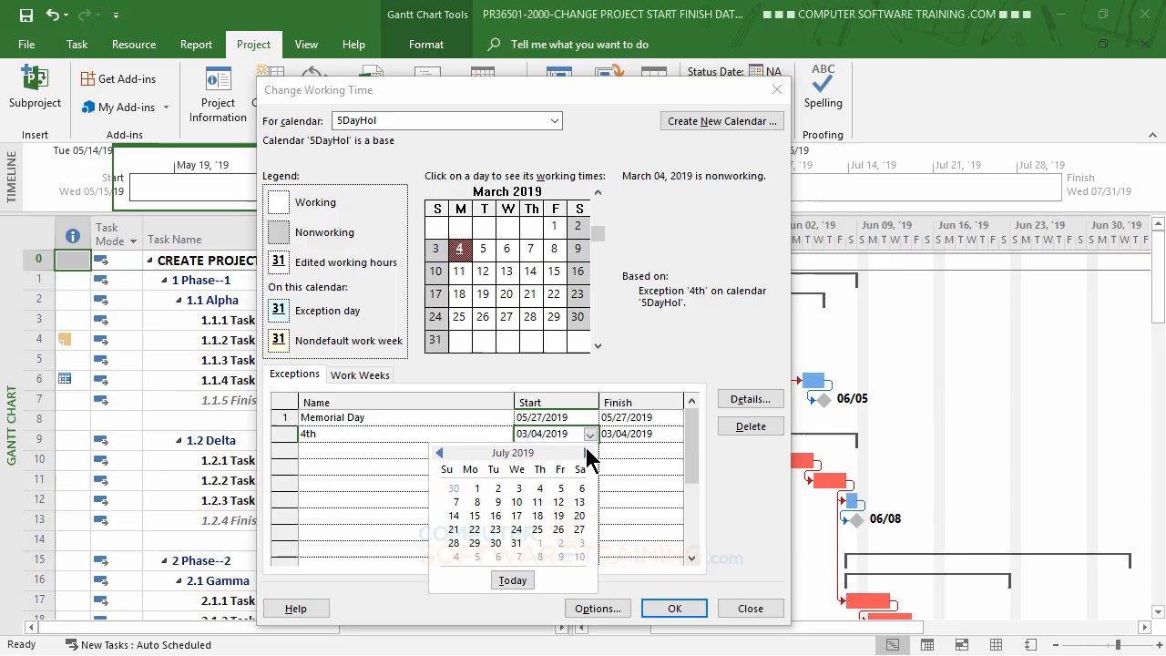
click(539, 488)
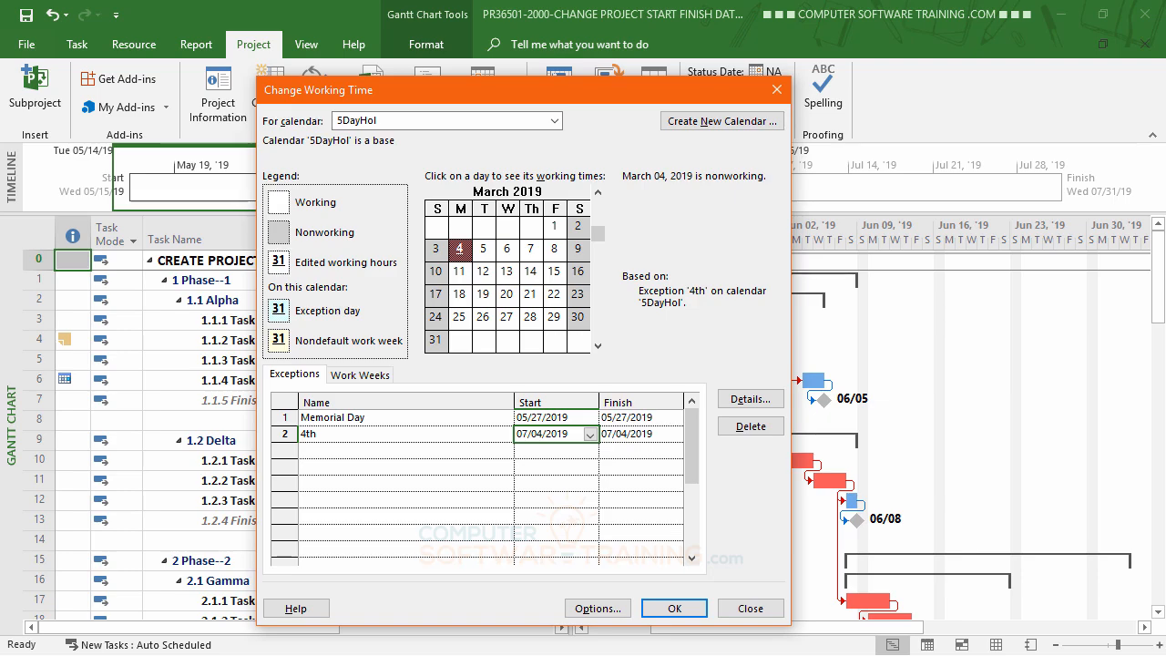
click(644, 435)
click(675, 435)
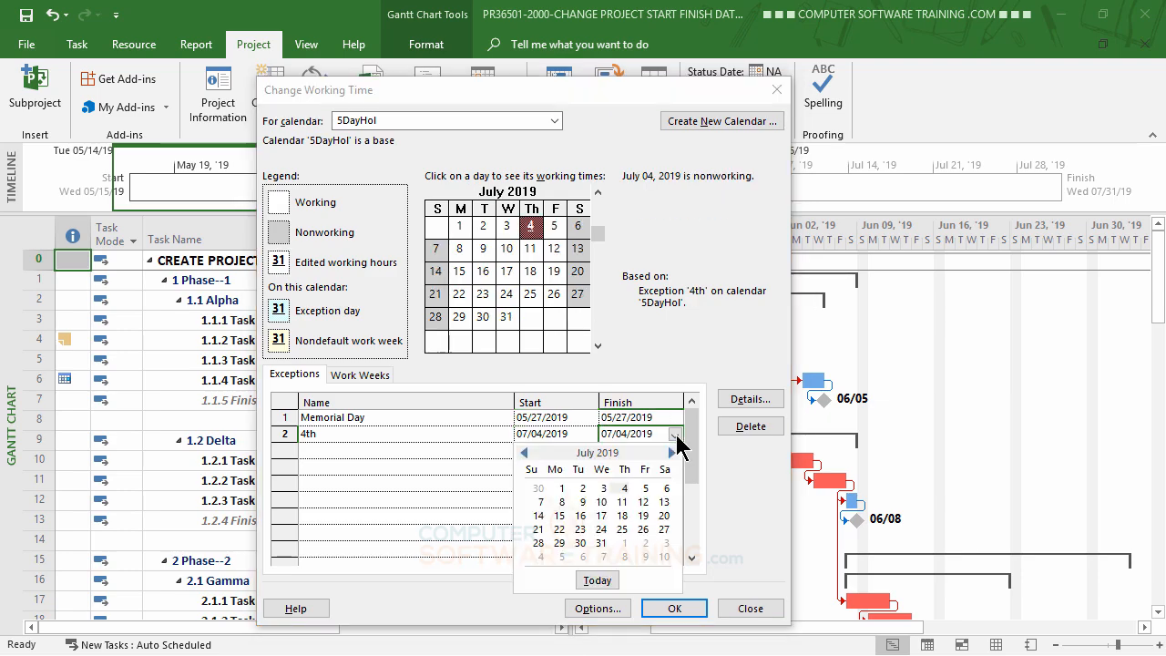
click(645, 489)
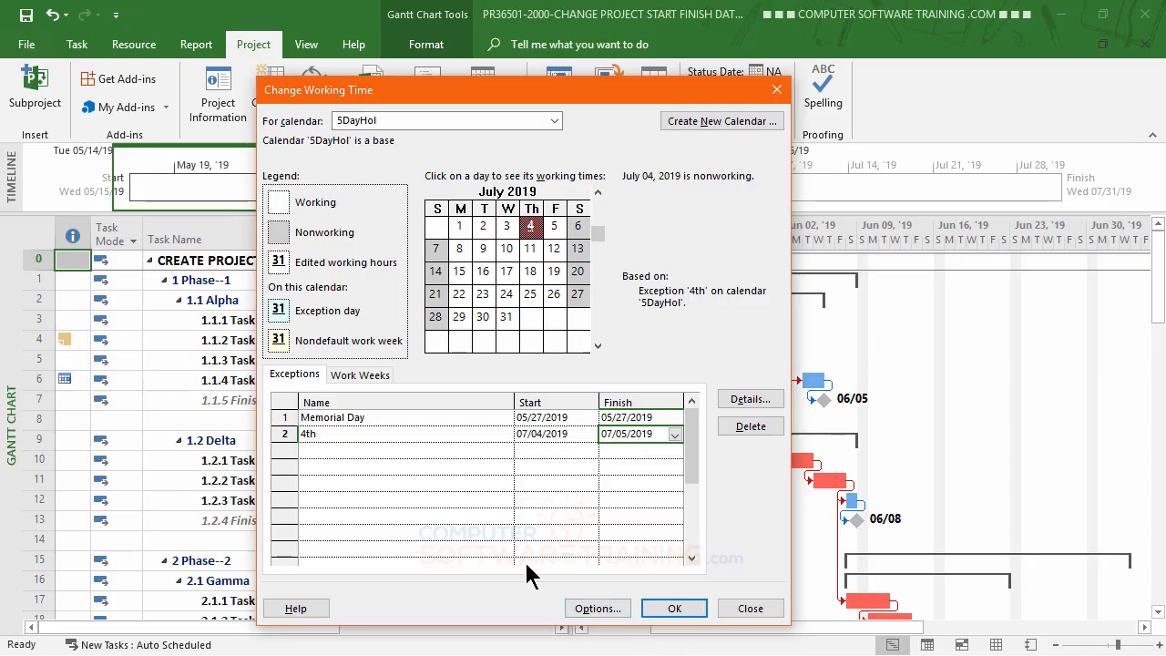
Add a third exception named Festivus to the 5DayHol calendar, running from 08/14/2019 to 08/16/2019.
click(309, 452)
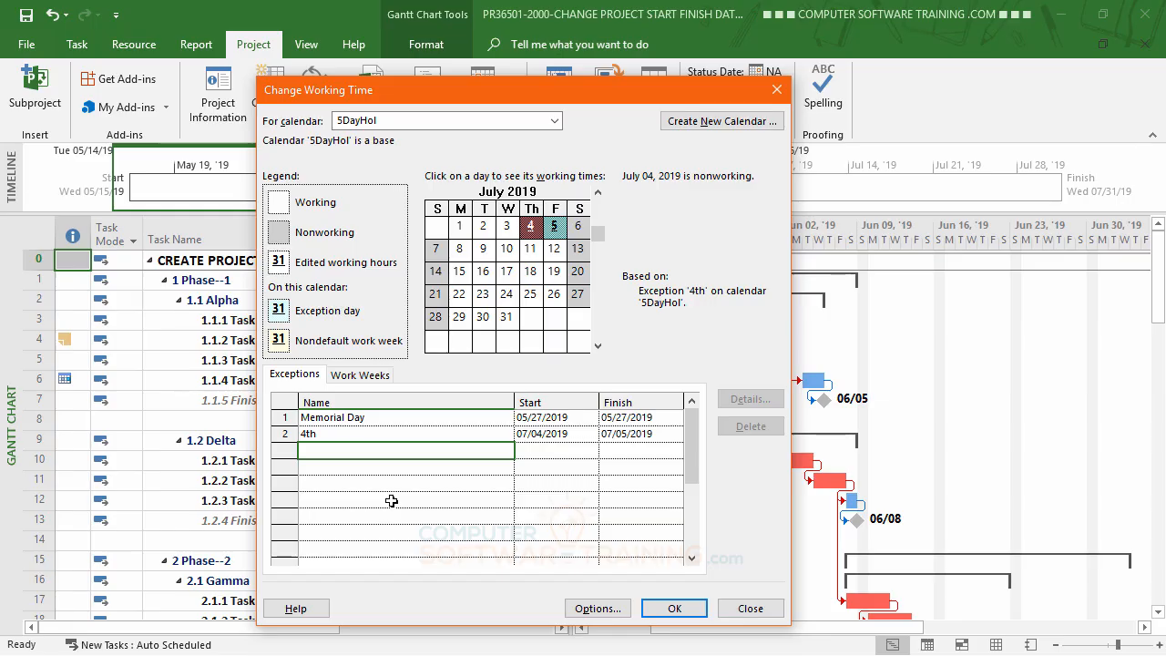
text(stivus)
key(Return)
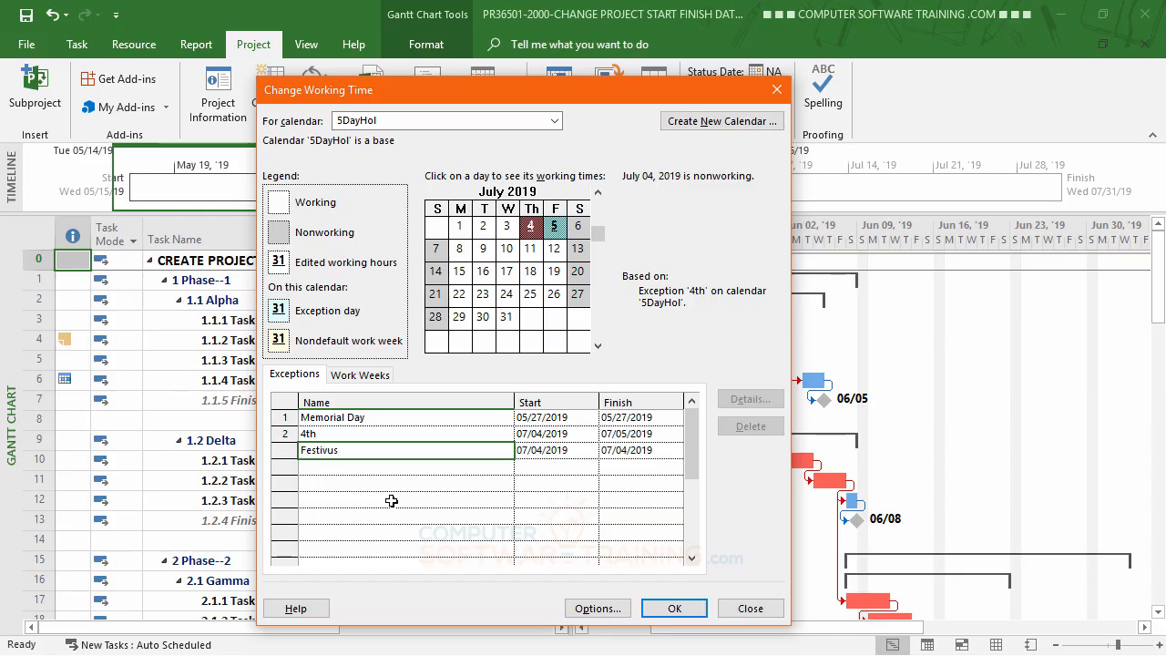
click(575, 456)
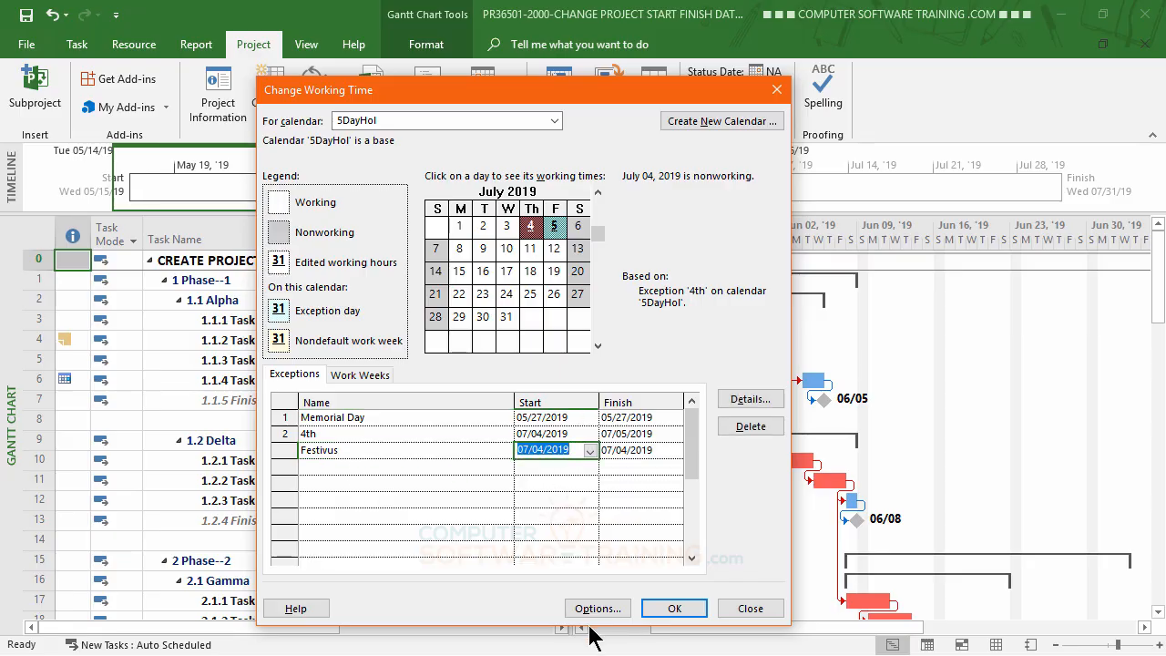
click(591, 453)
click(586, 469)
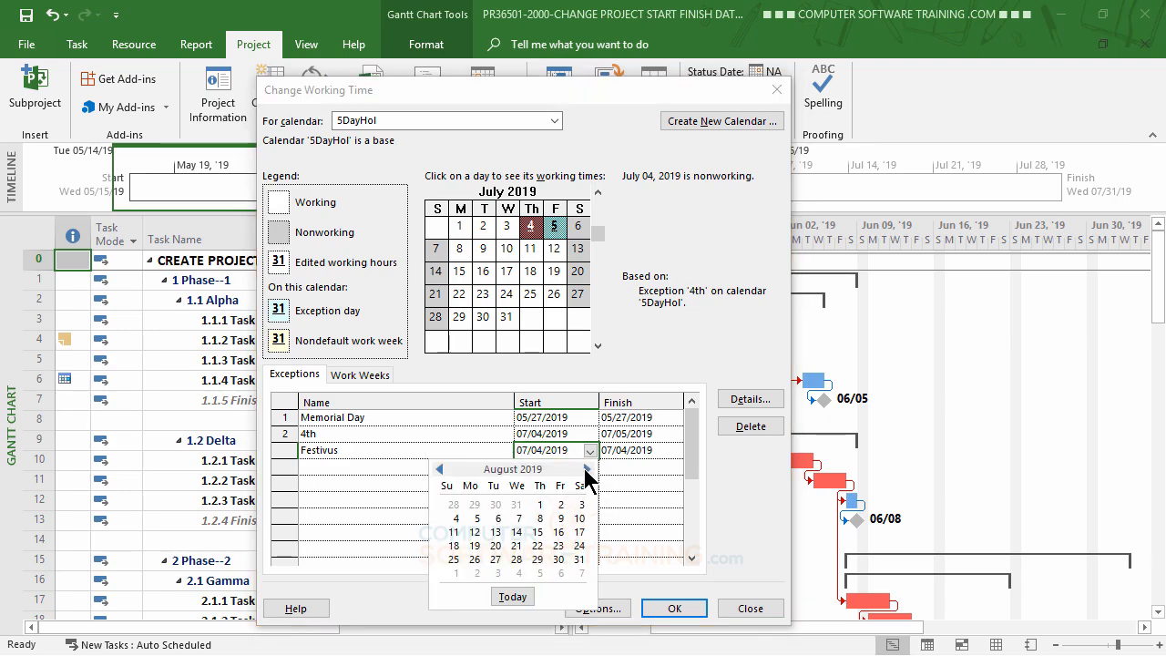
click(517, 532)
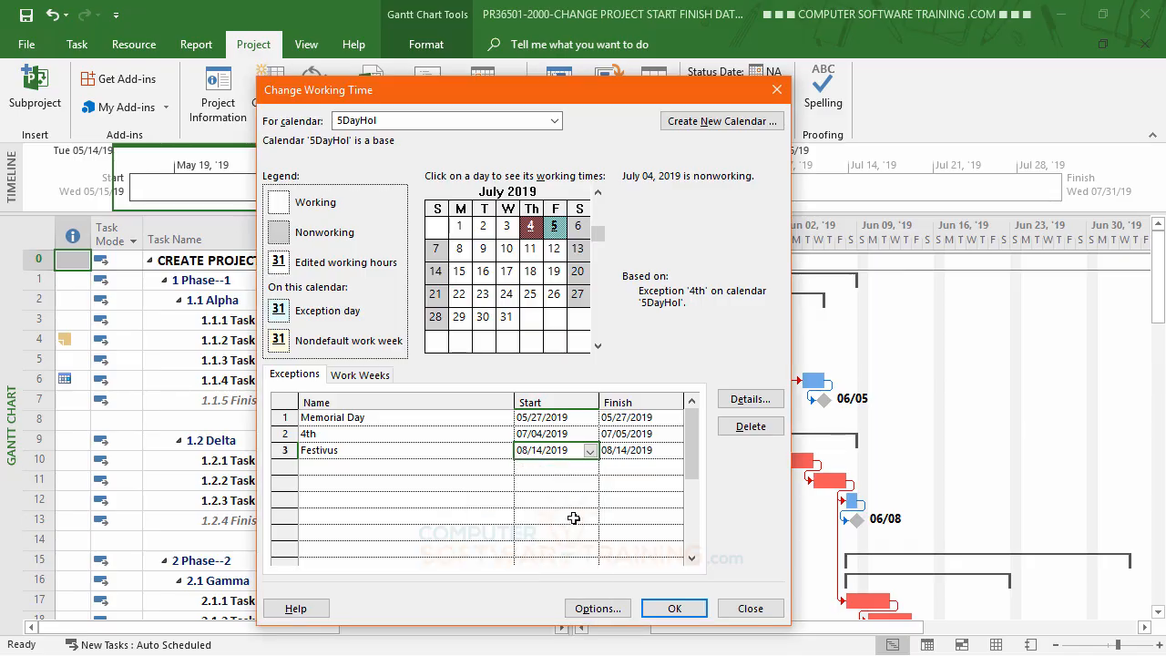
click(658, 449)
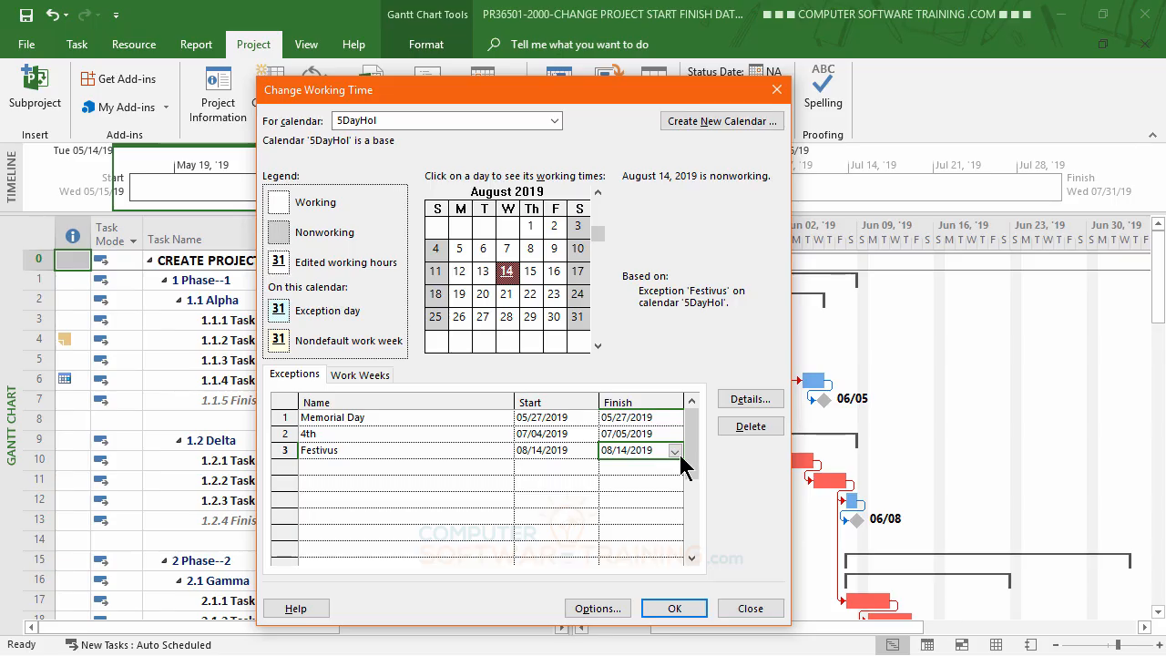
click(674, 452)
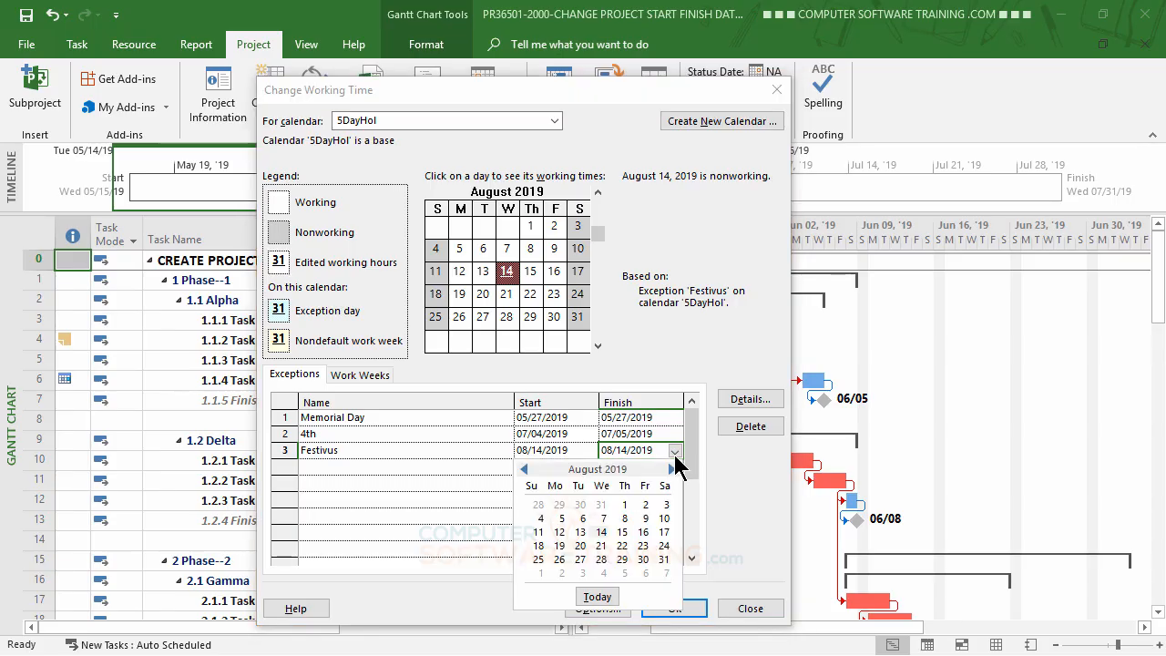
click(644, 532)
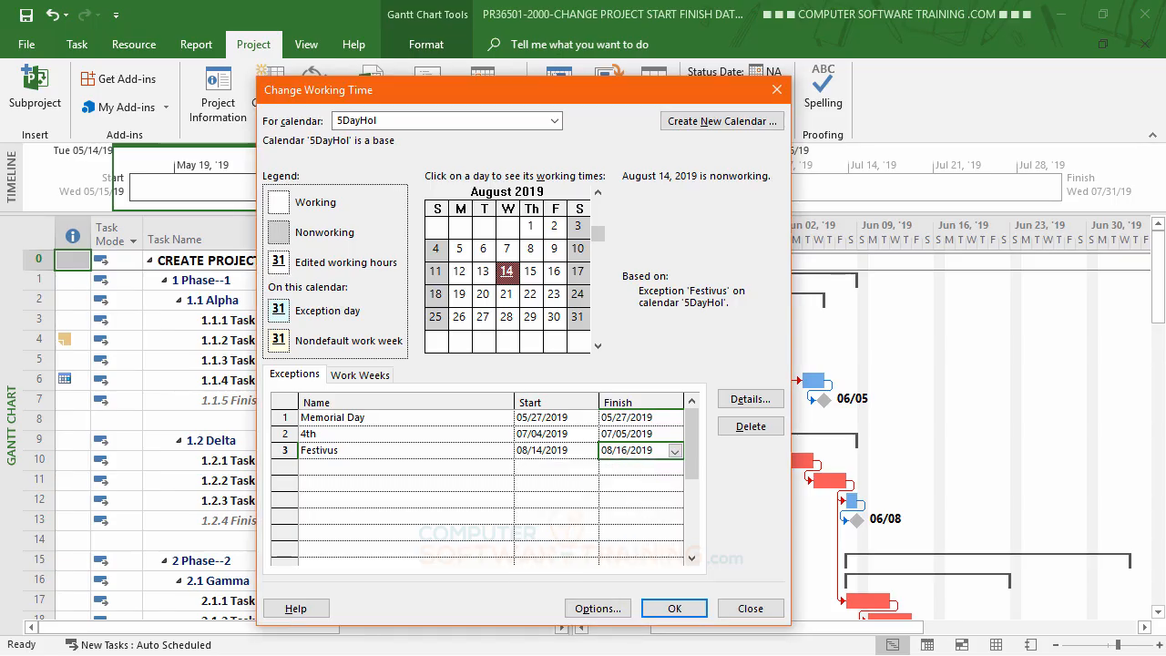
Add a fourth exception named Labour Day below Festivus, starting on 09/02/2019.
click(324, 465)
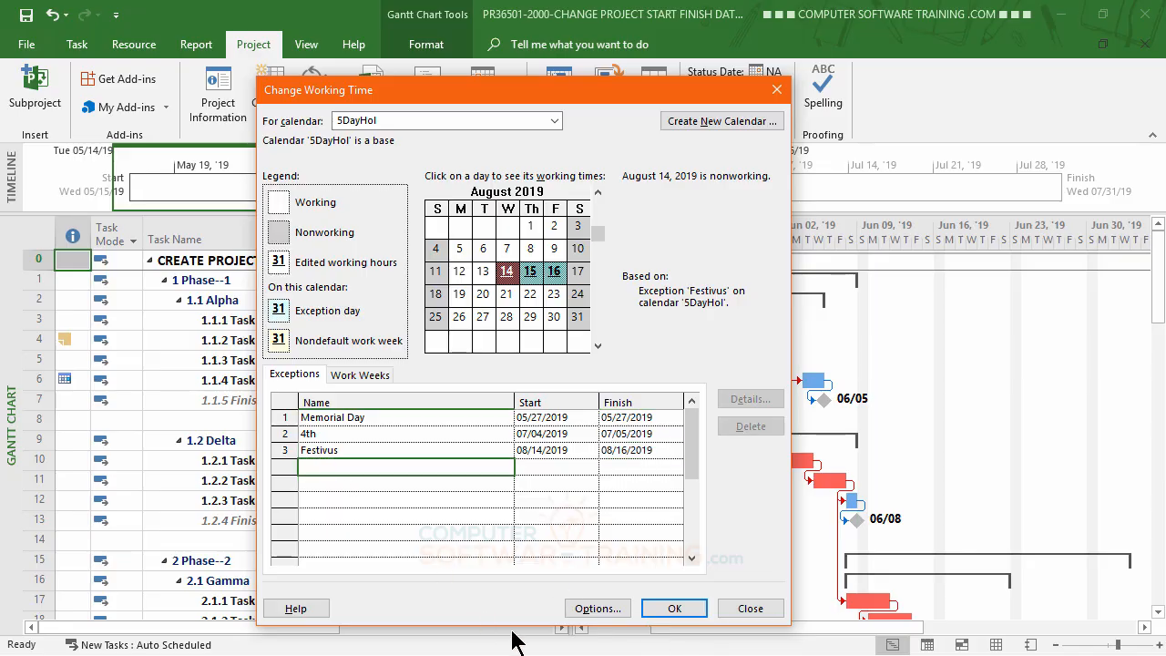
text(Labour Day)
click(548, 471)
click(548, 470)
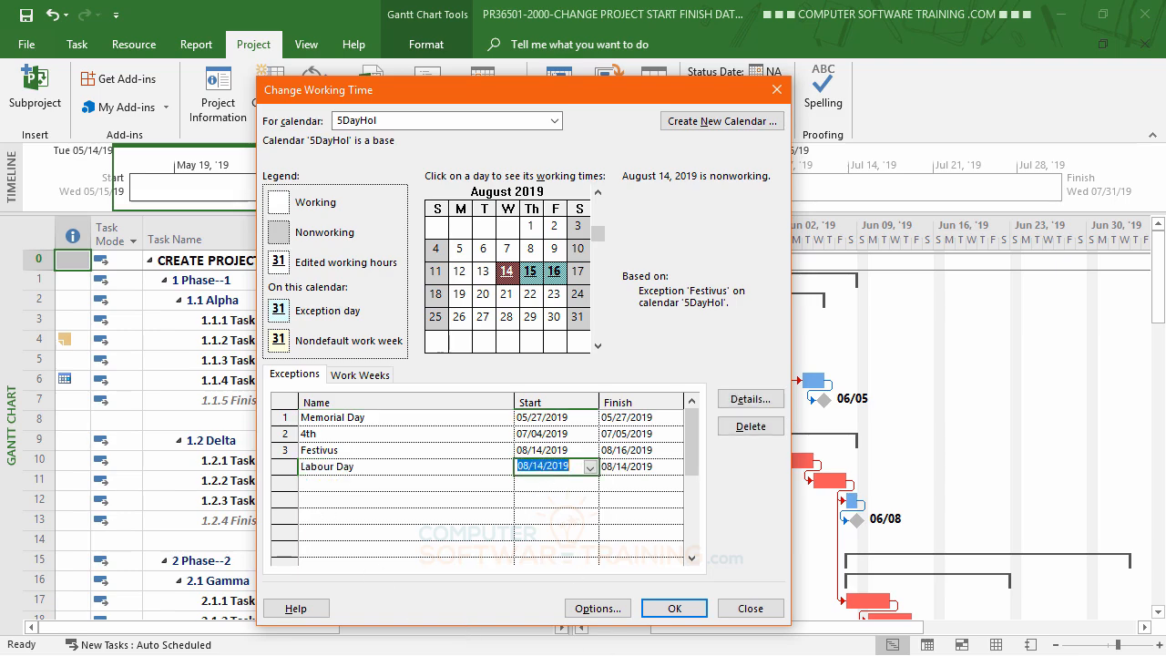
click(590, 467)
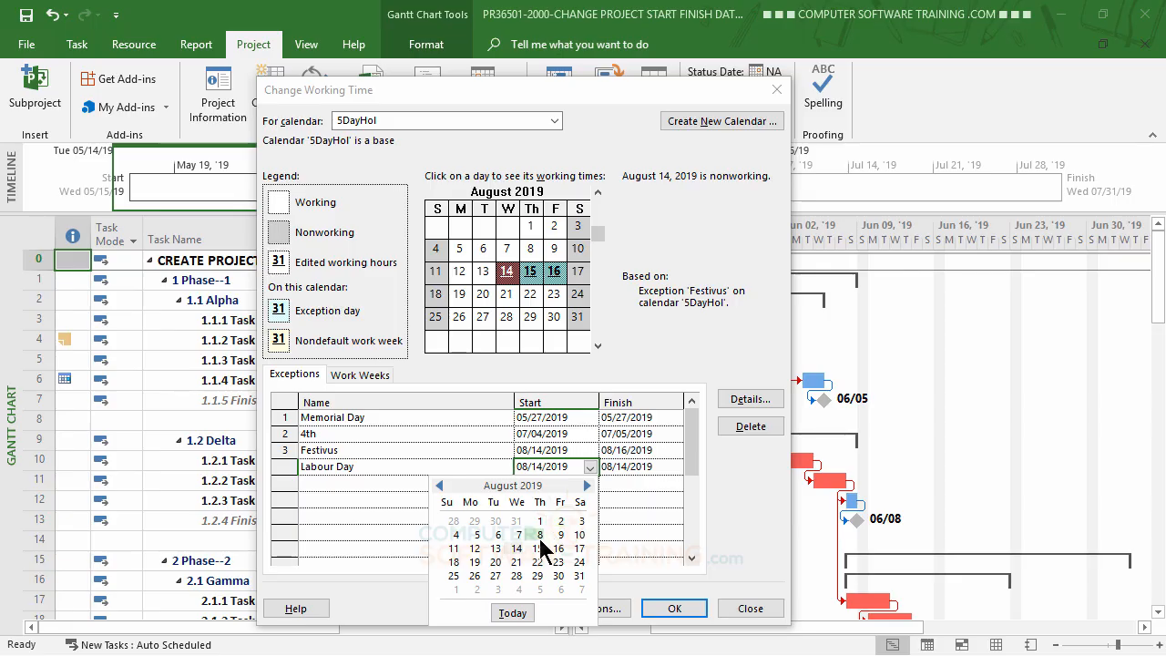
click(587, 485)
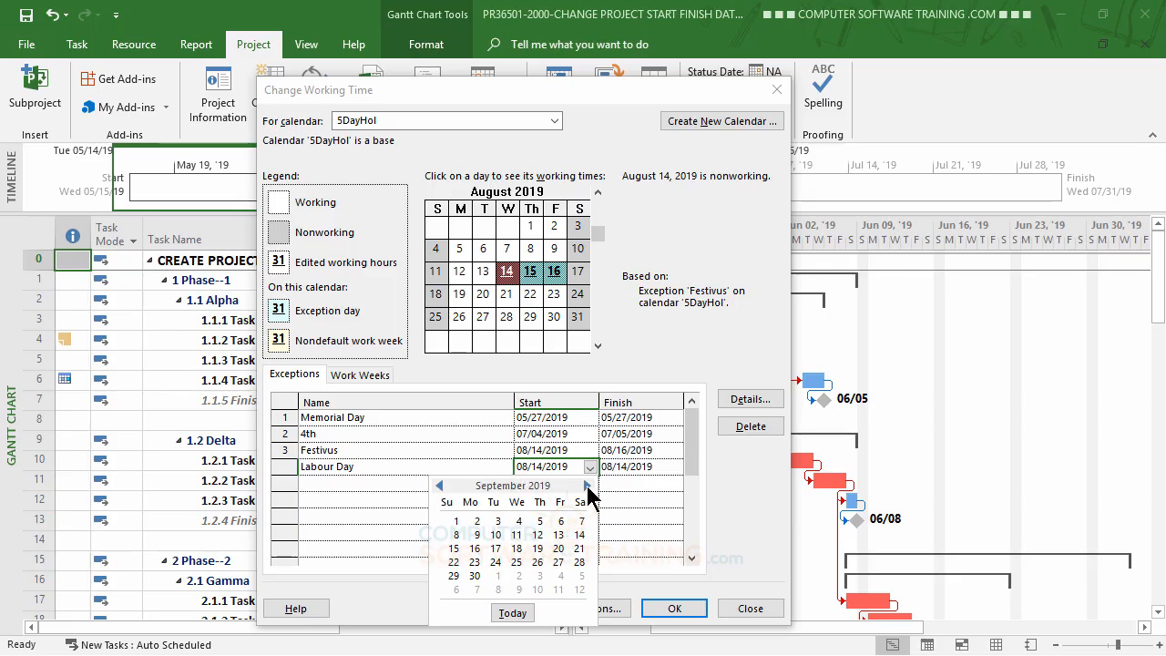
click(478, 520)
click(478, 521)
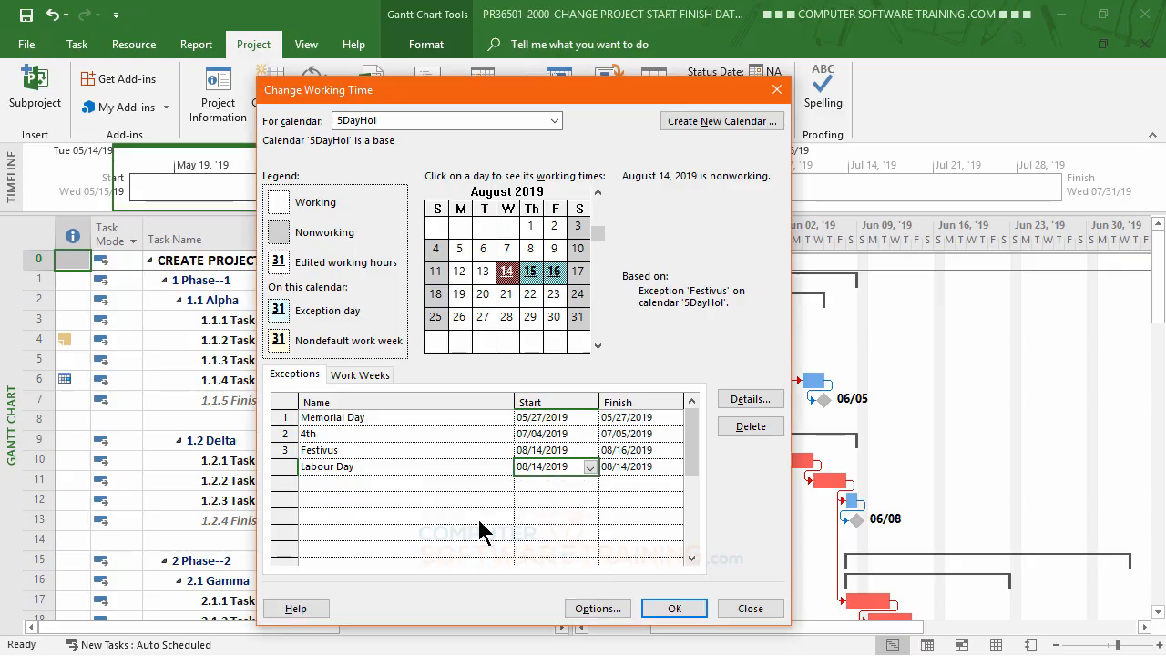
Set the Labour Day exception to finish on 09/03/2019 and save the calendar changes.
click(670, 467)
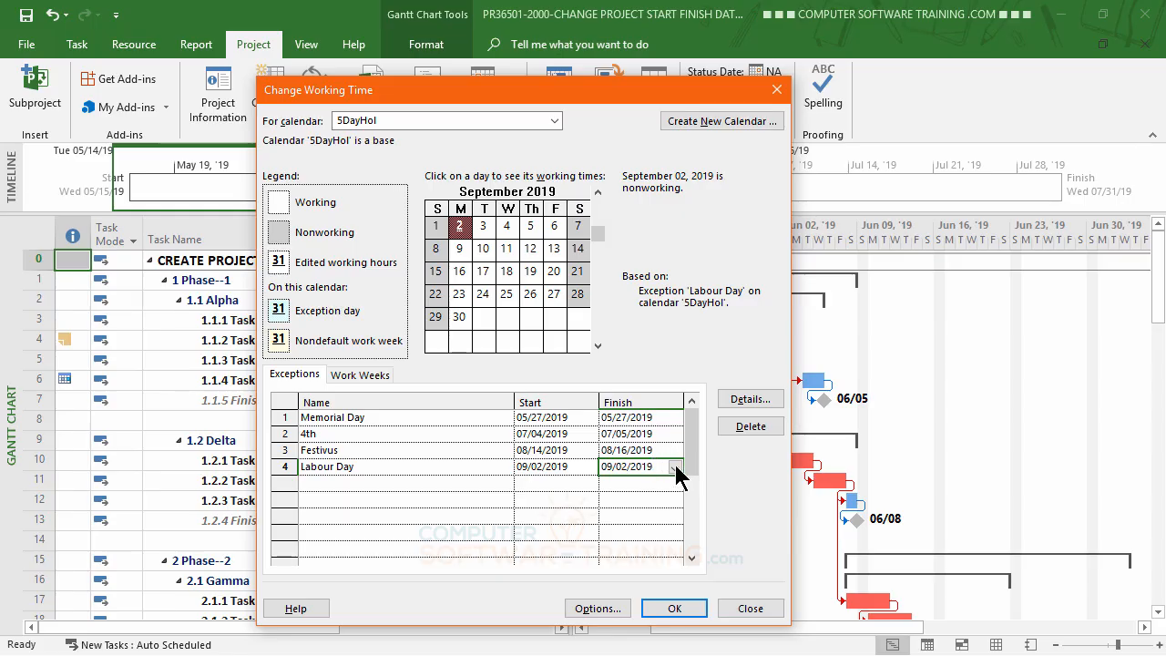
click(673, 466)
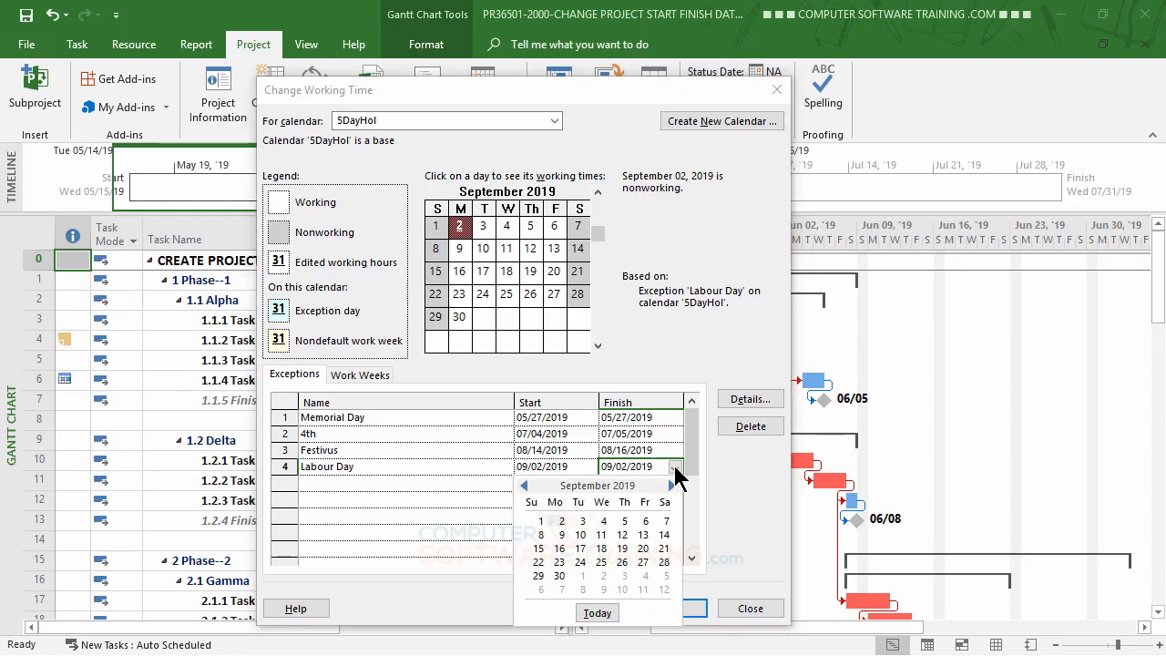
click(582, 521)
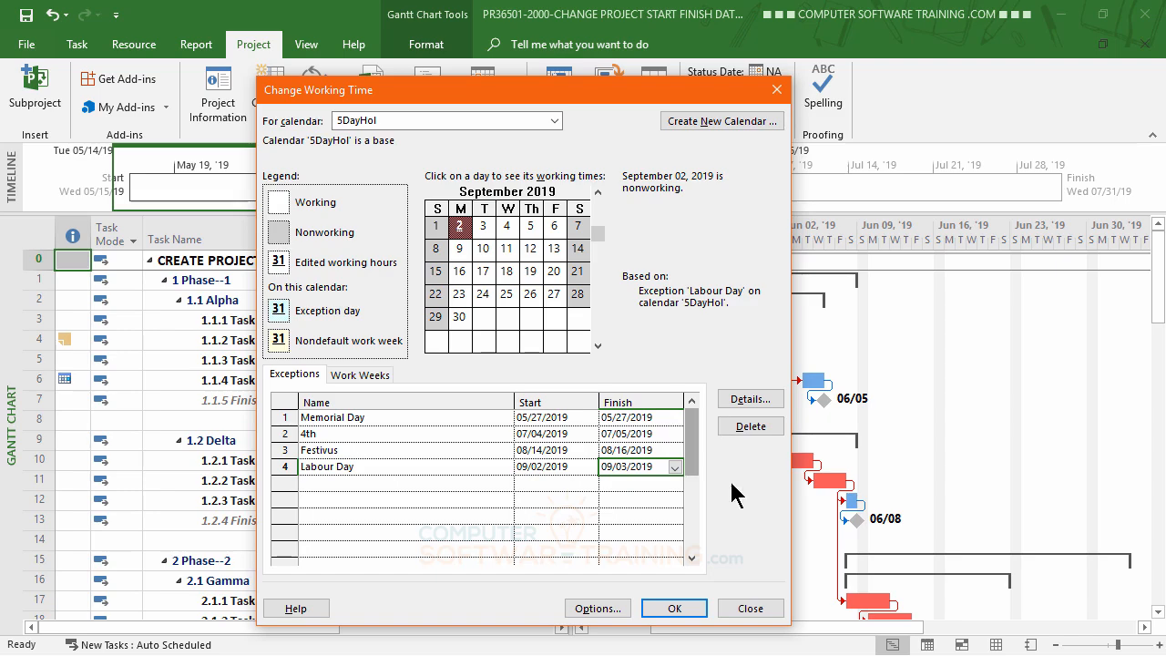
click(673, 610)
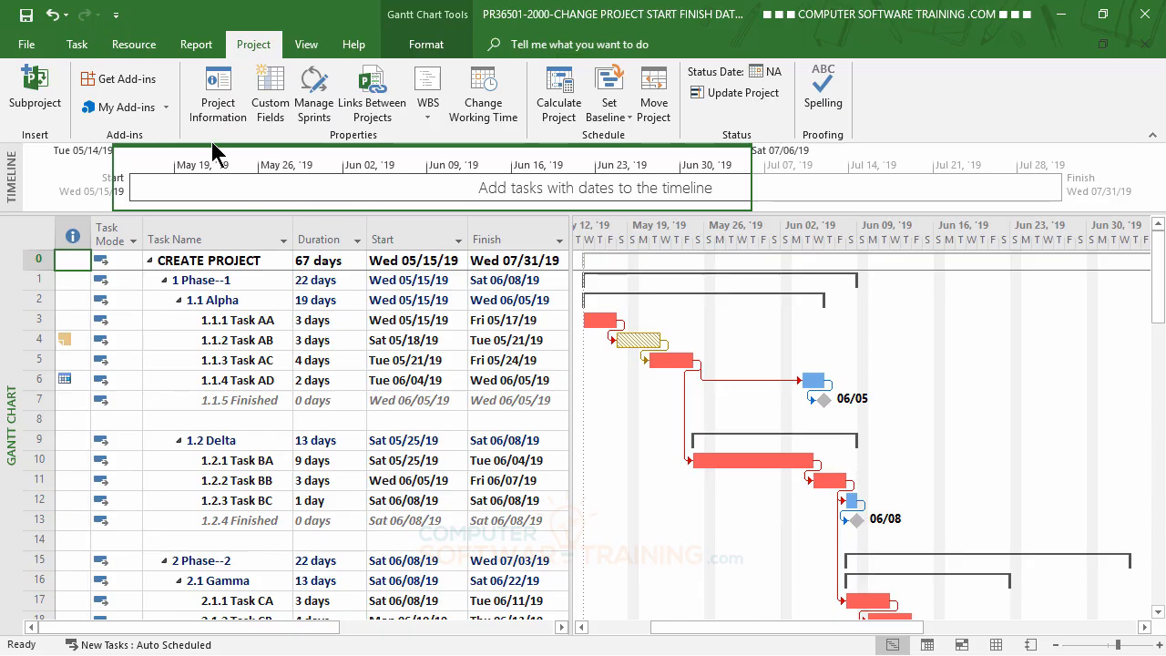
Switch the project calendar to Standard in the project information.
click(226, 103)
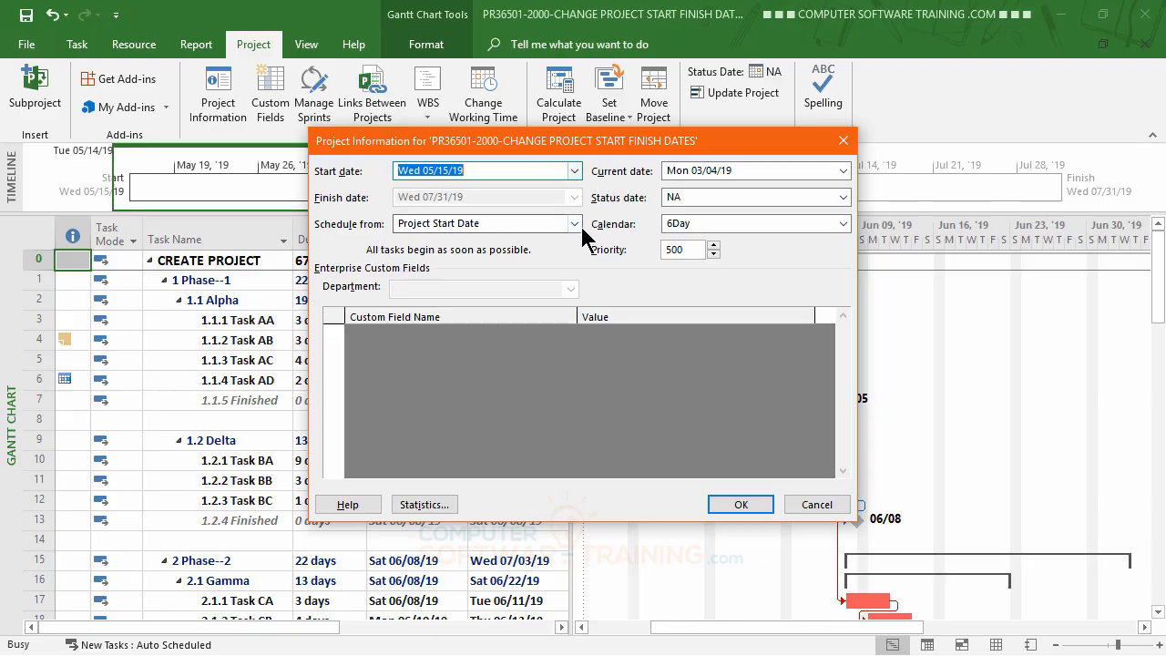
click(844, 224)
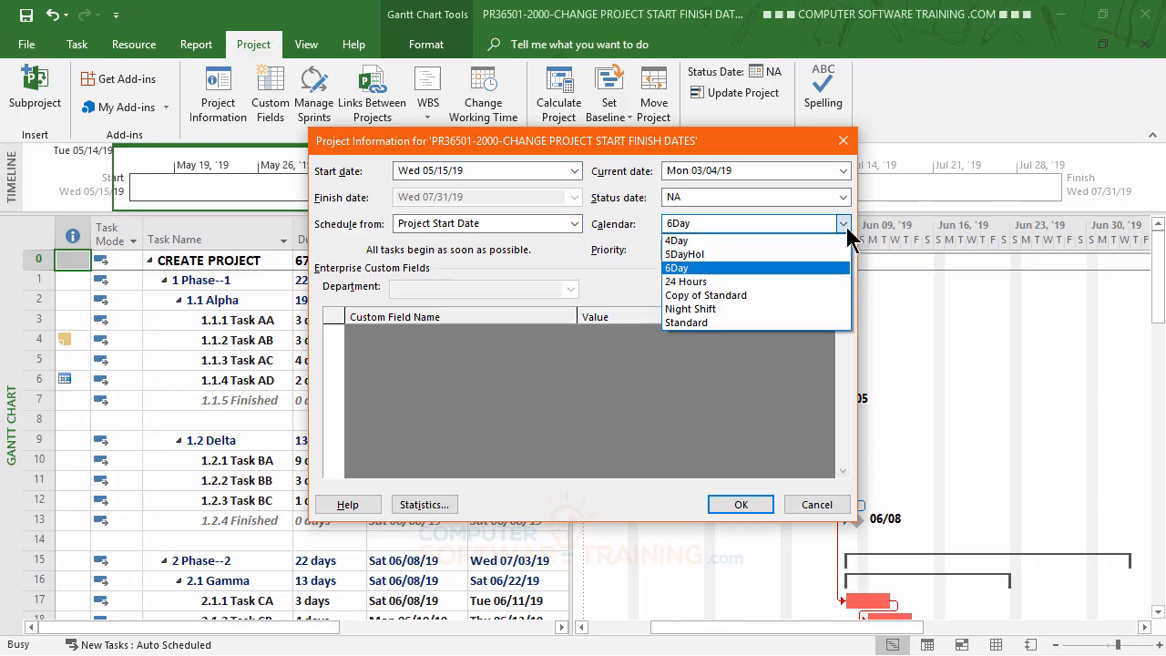
click(697, 324)
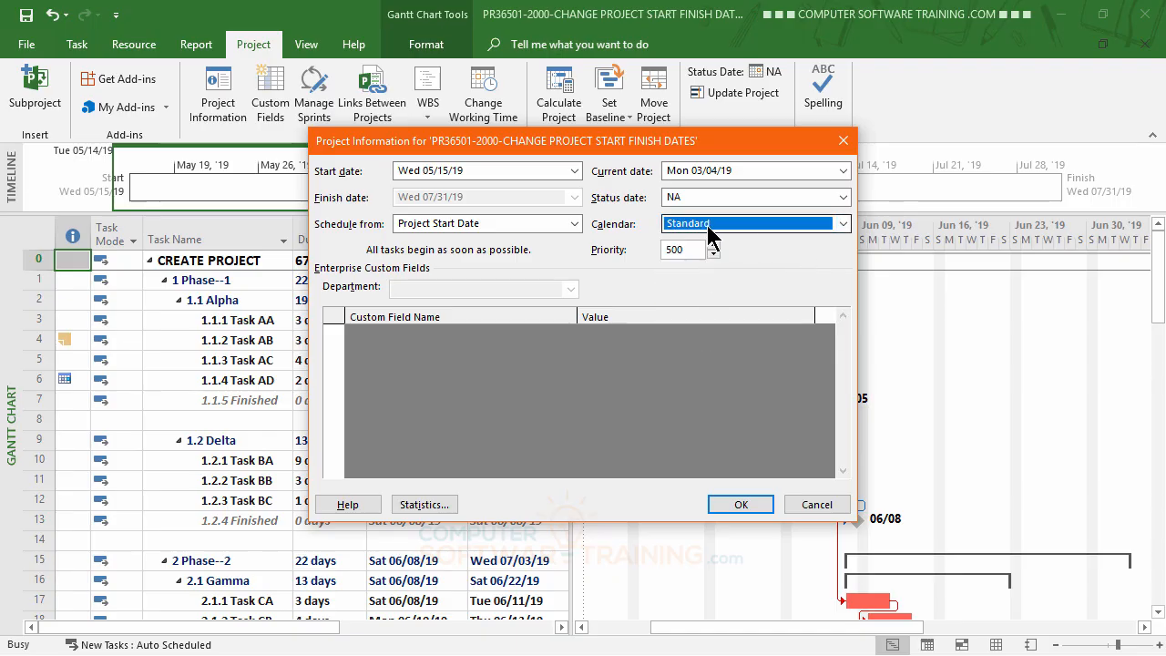
click(738, 509)
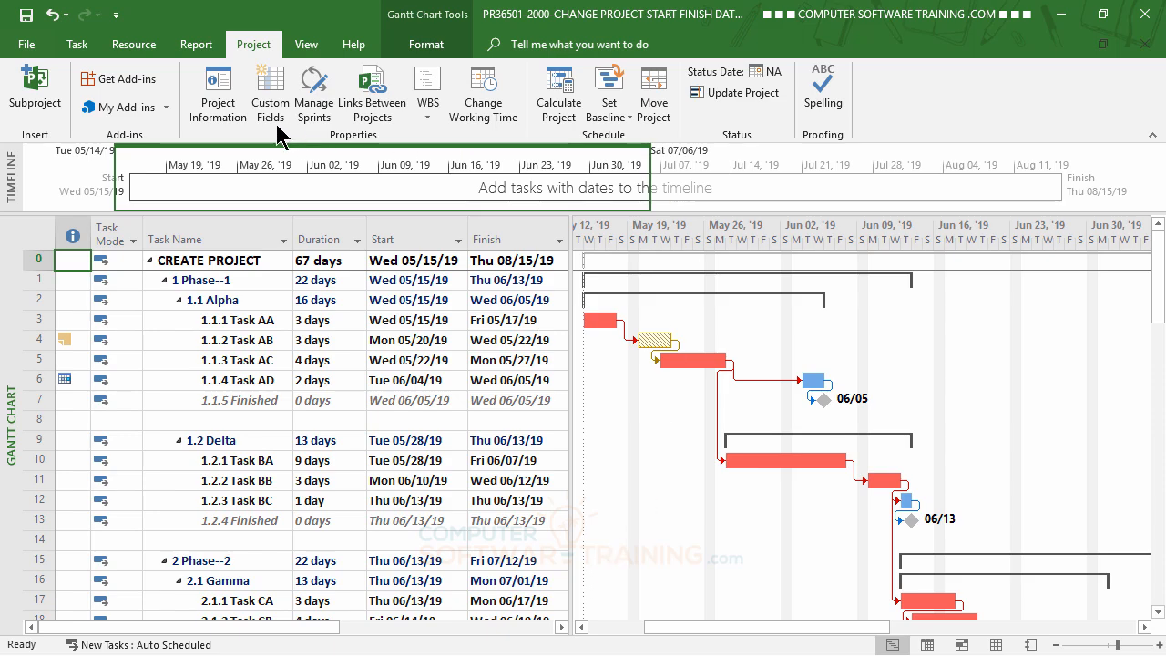
Assign the 5DayHol calendar to the project in the project information.
click(221, 117)
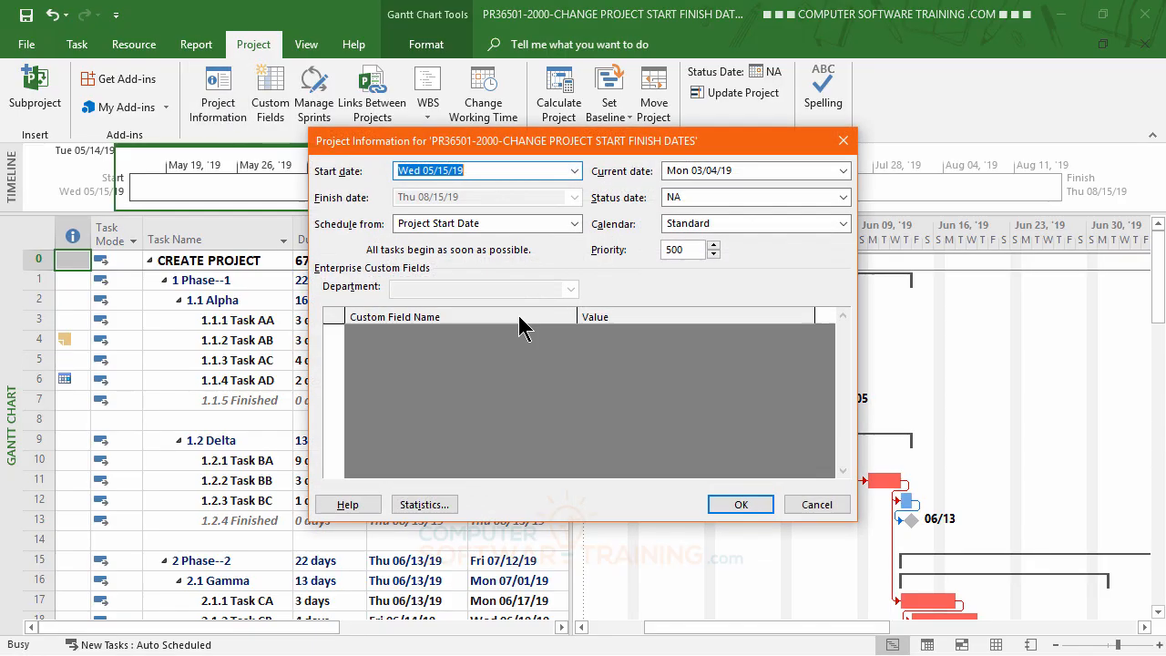
click(843, 223)
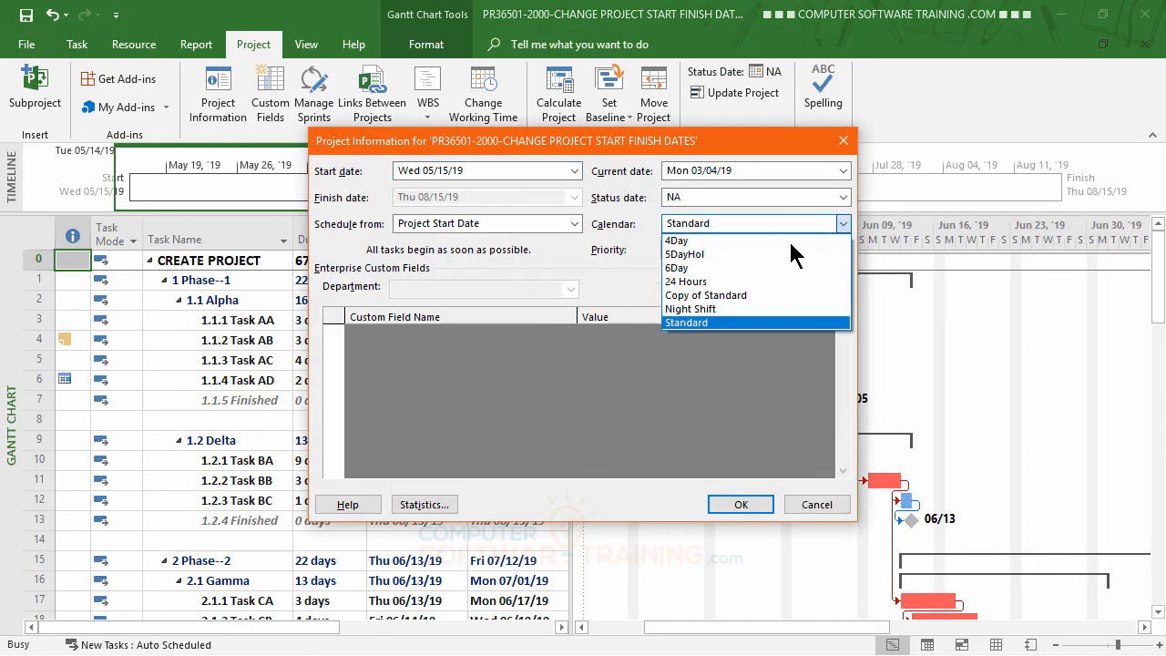
click(701, 255)
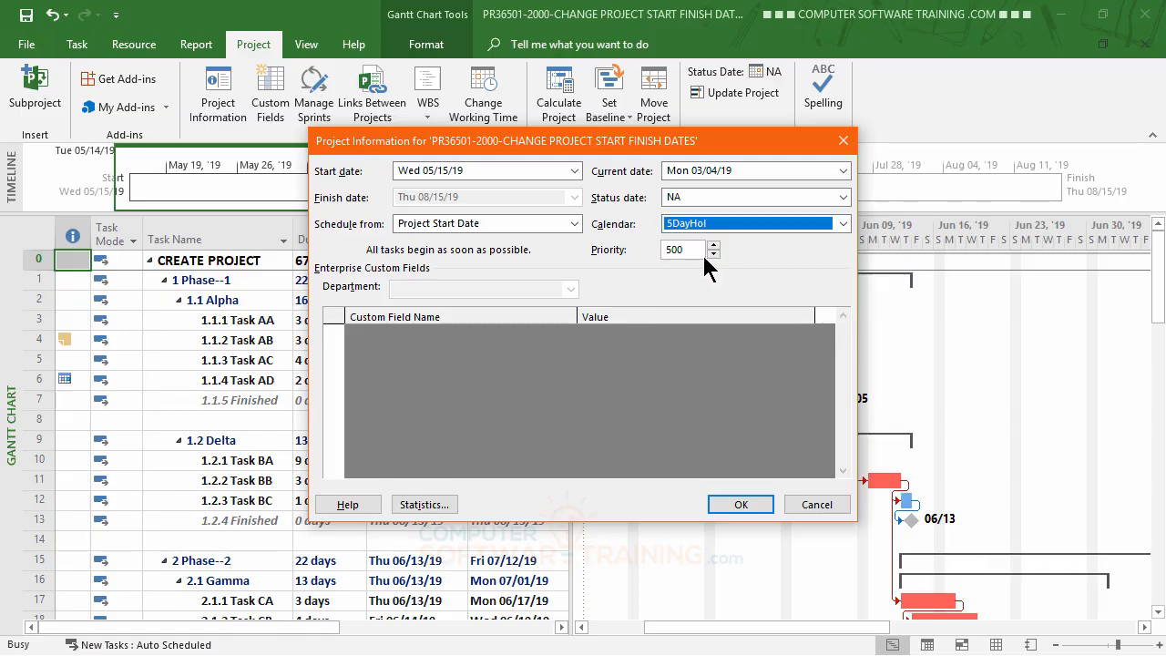
click(764, 506)
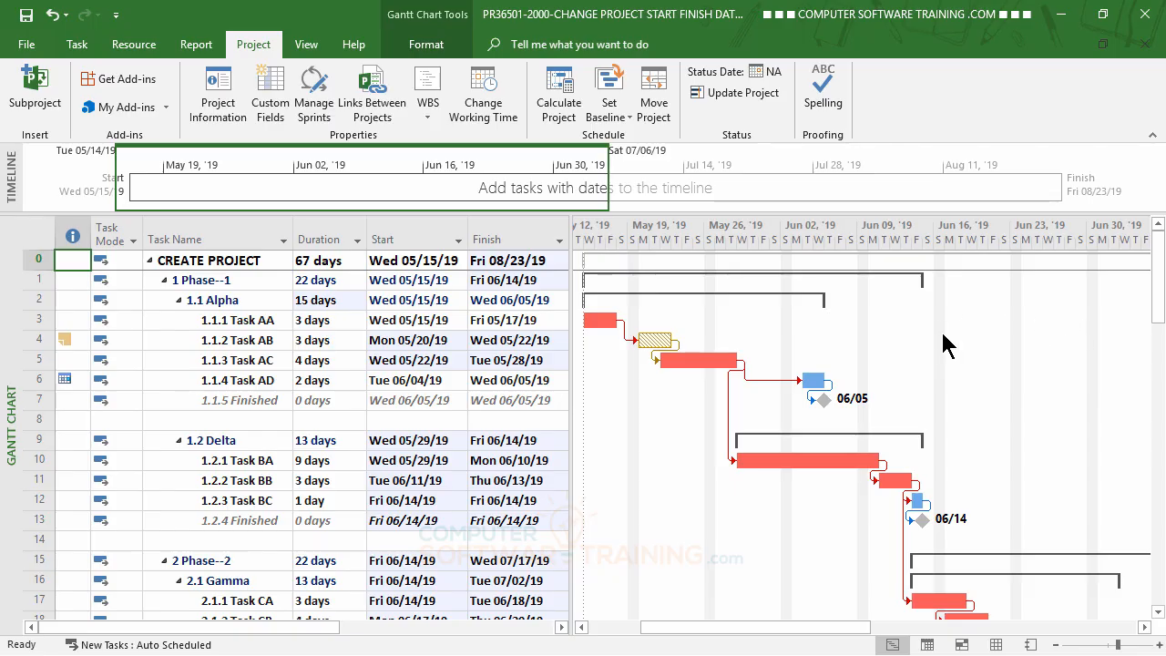
Set the Gantt chart timescale's non-working time to follow the 5DayHol (Project Calendar) calendar.
double_click(943, 237)
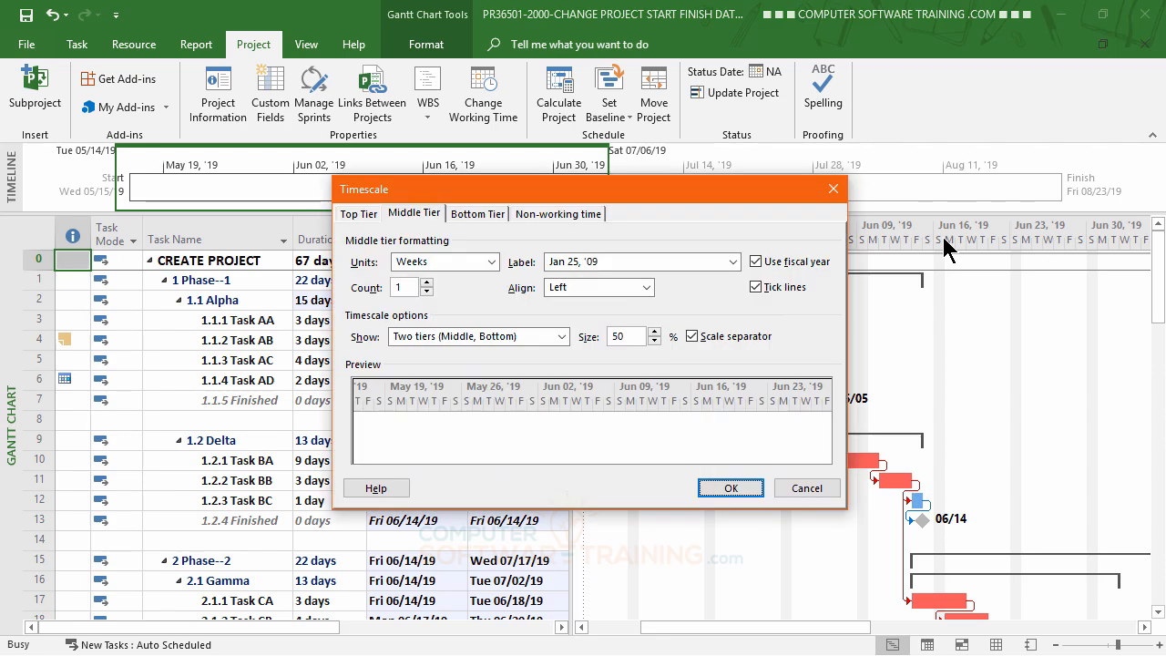
click(558, 214)
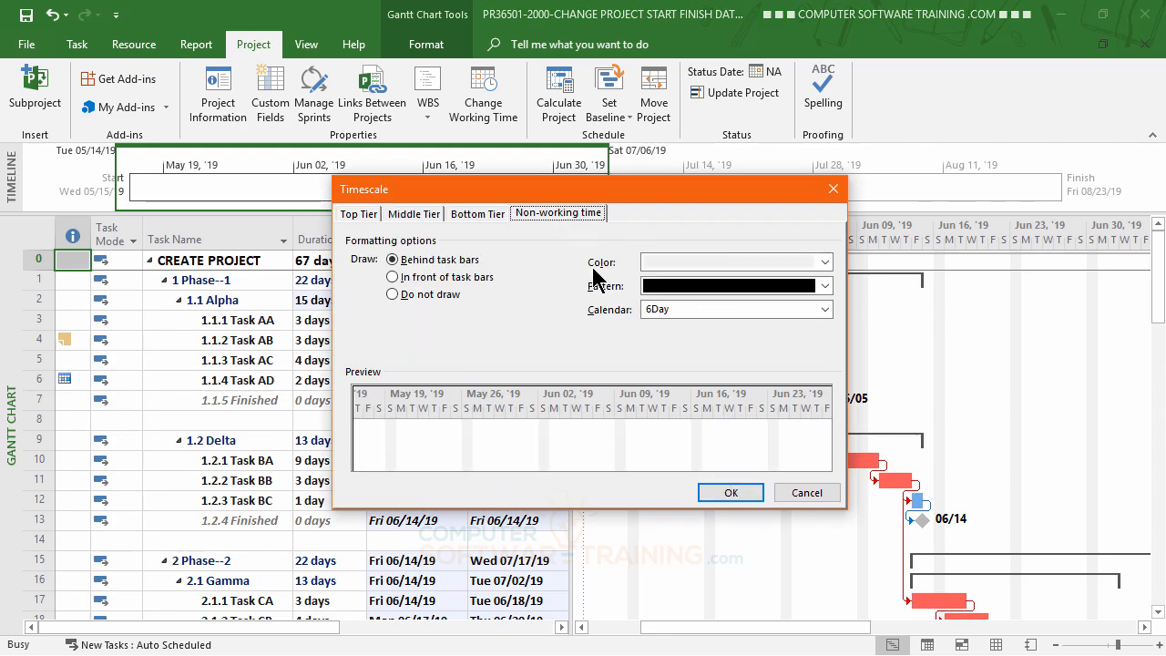
click(718, 310)
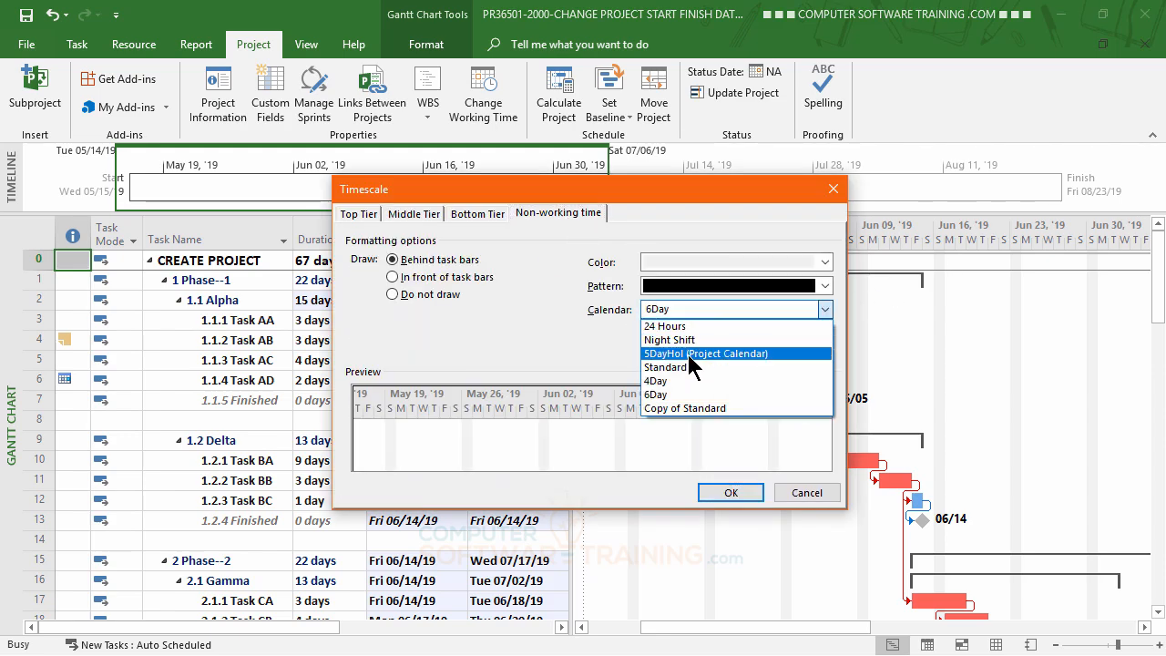
click(699, 354)
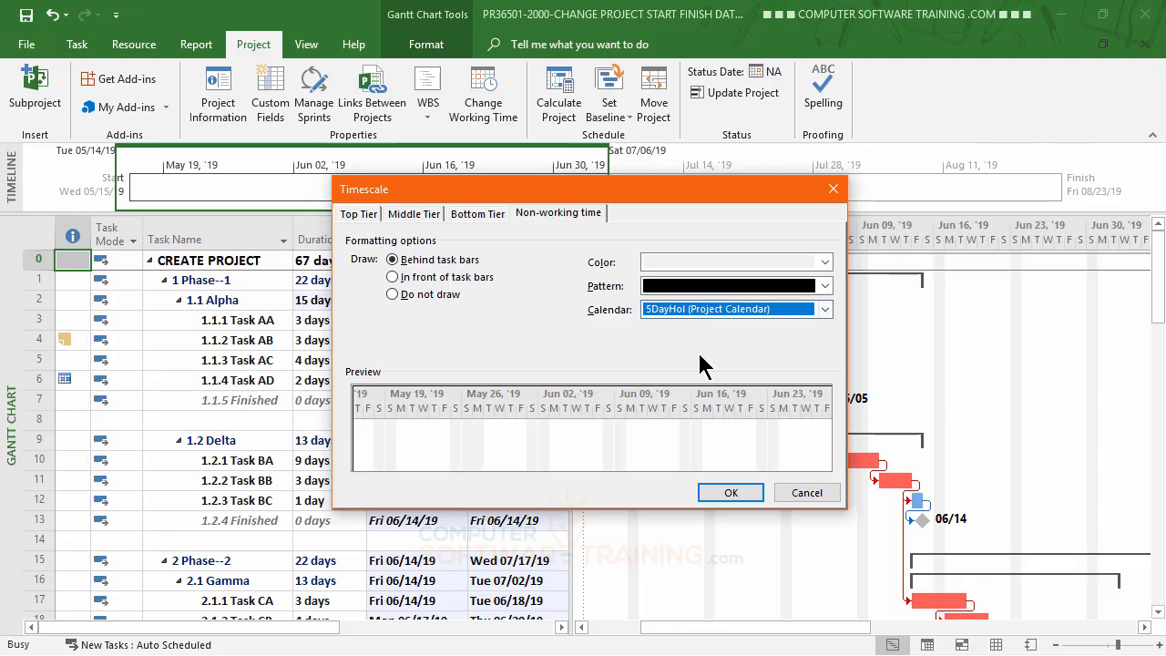
click(730, 493)
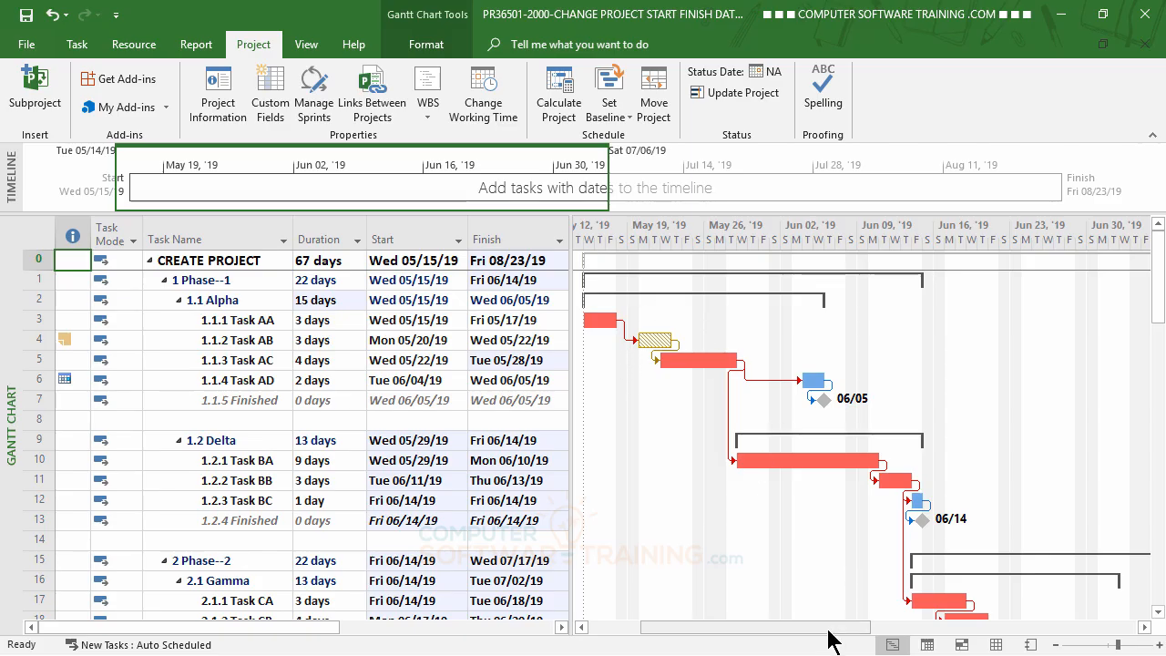
mouse_move(831, 640)
mouse_down()
mouse_move(1129, 630)
mouse_move(812, 643)
mouse_up()
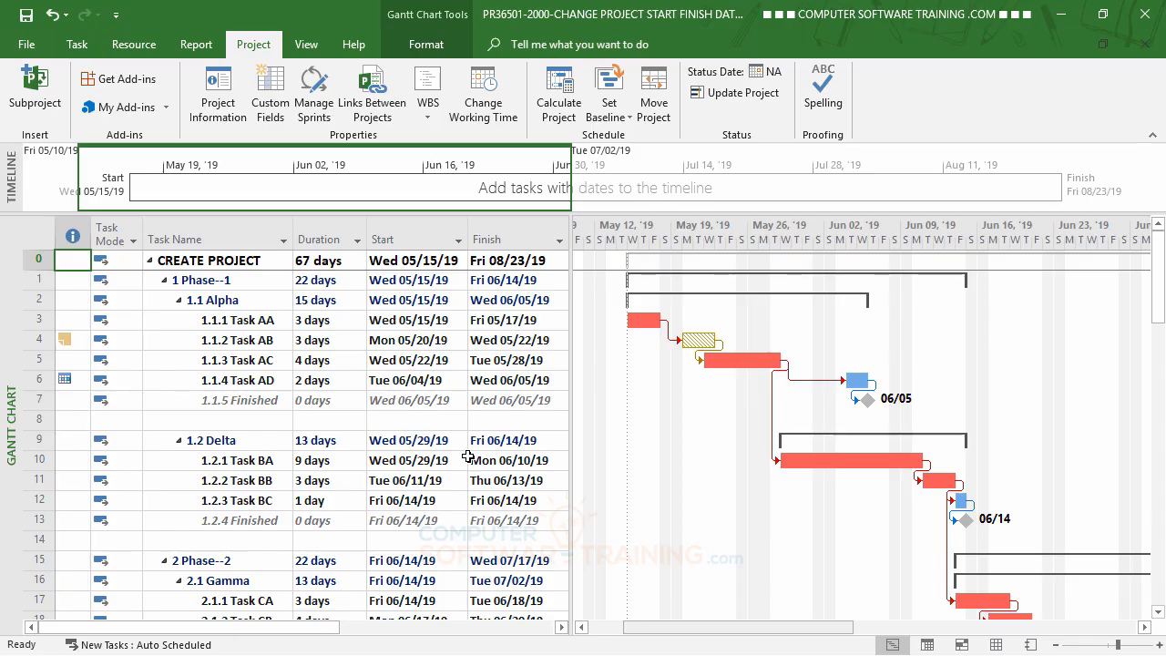
Add a new exception named HalfFridays to the 5DayHol (Project Calendar) calendar.
click(489, 105)
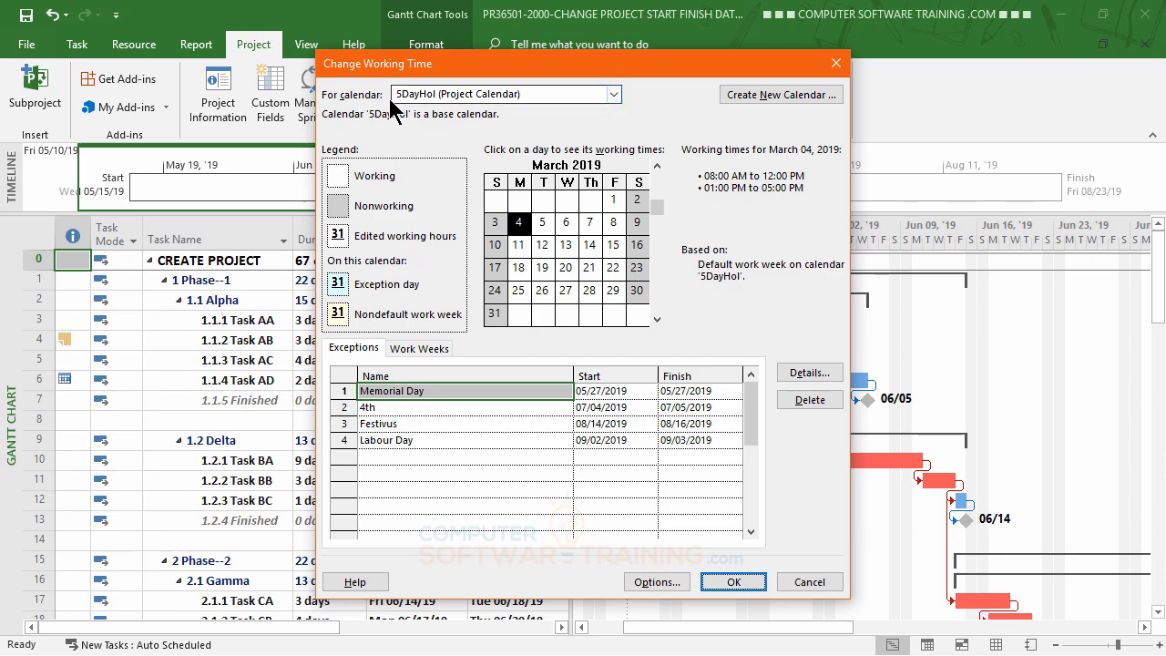
click(614, 94)
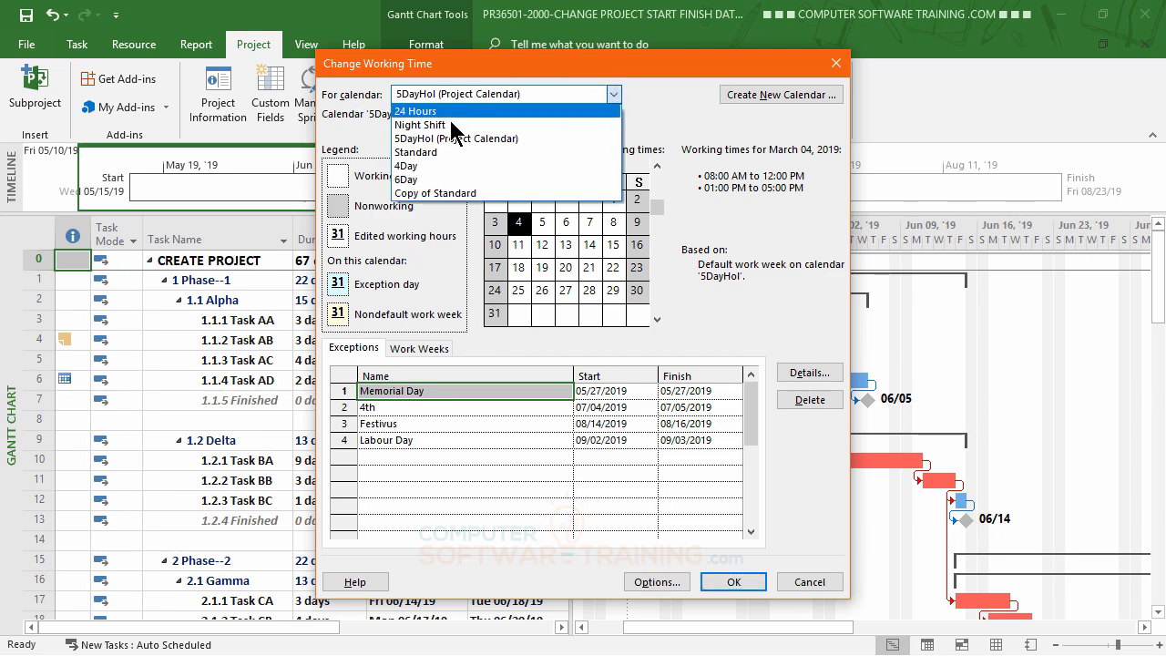
click(464, 139)
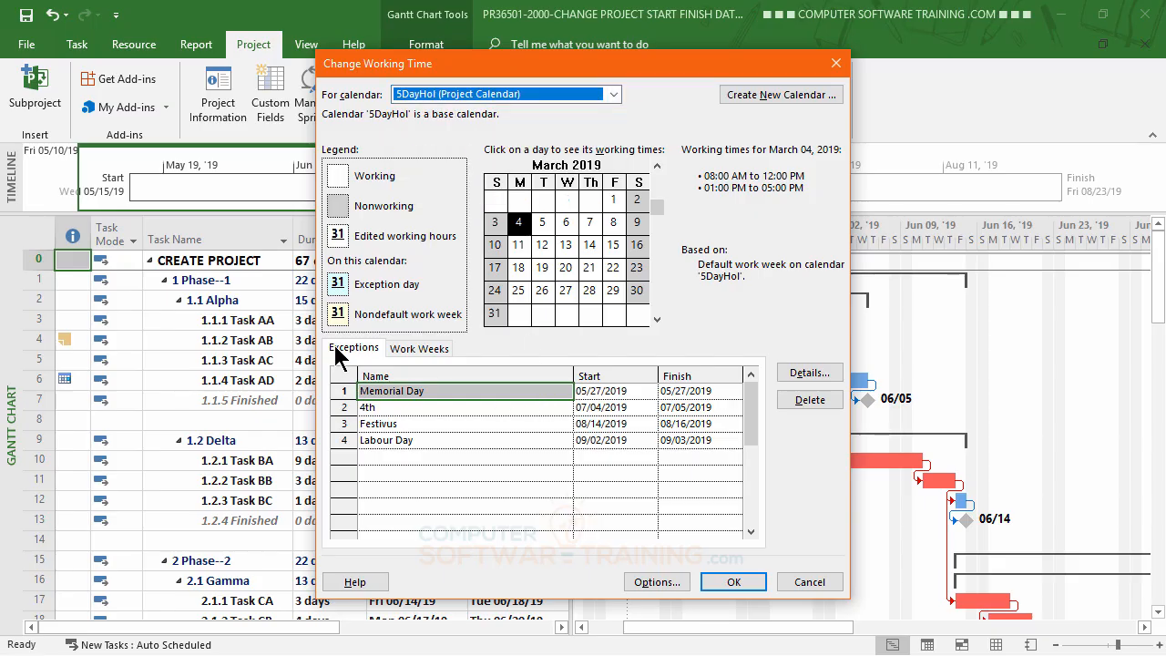
click(424, 350)
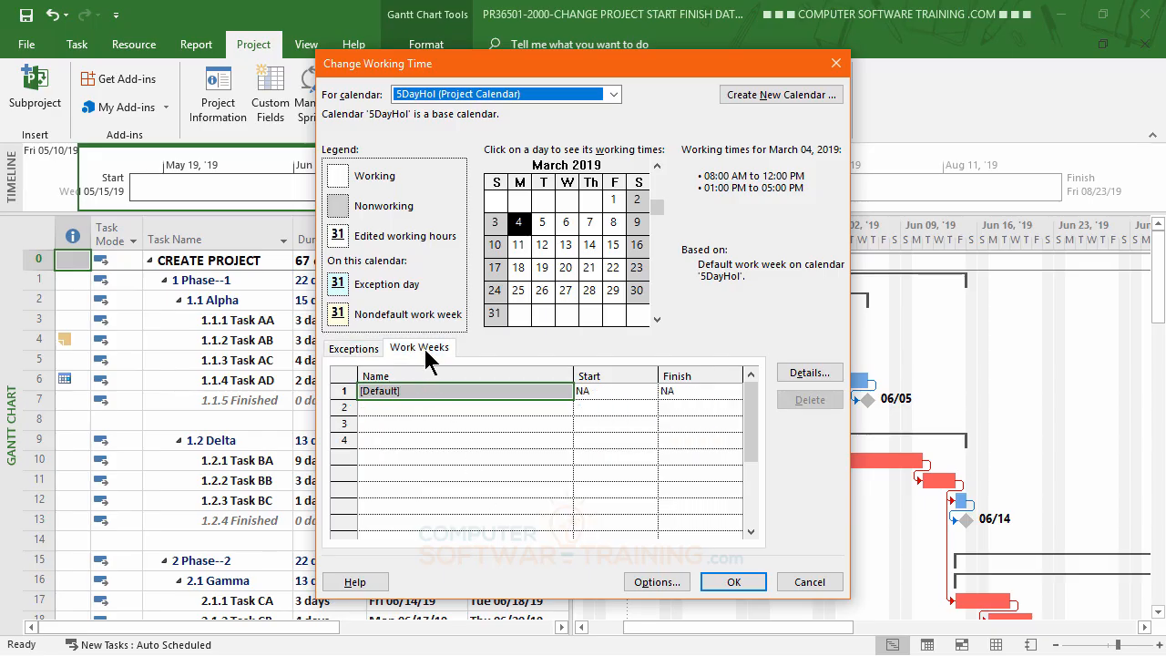
click(357, 356)
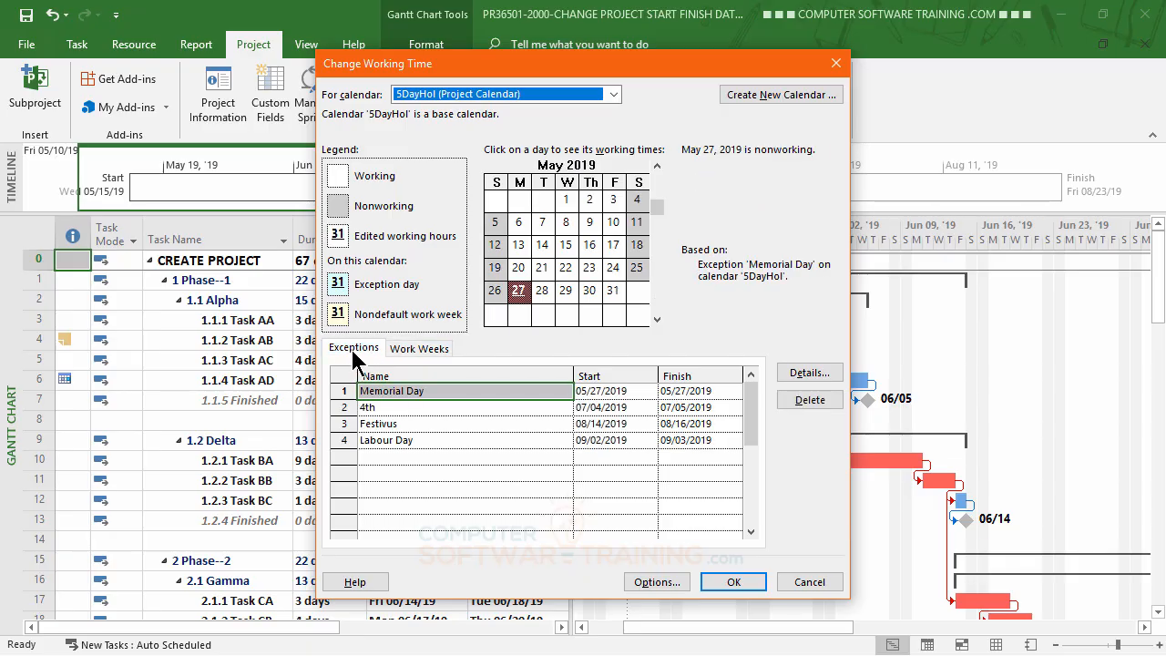
click(380, 458)
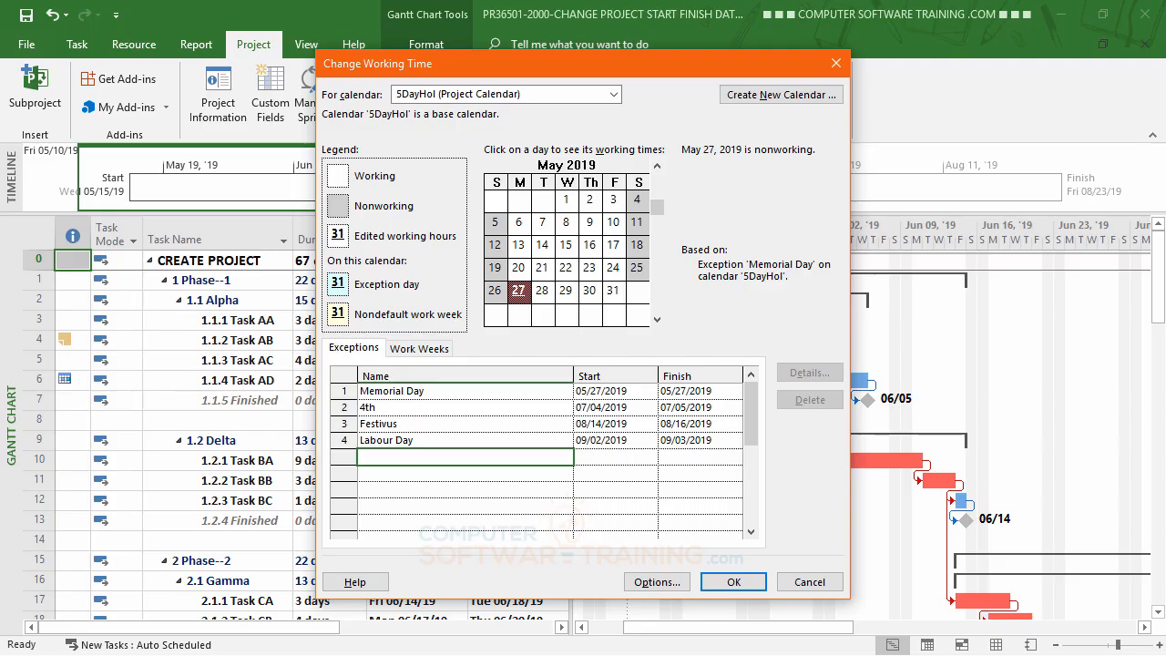
text(HalfFridays)
Set the HalfFridays exception to start on 01/01/2019.
click(595, 457)
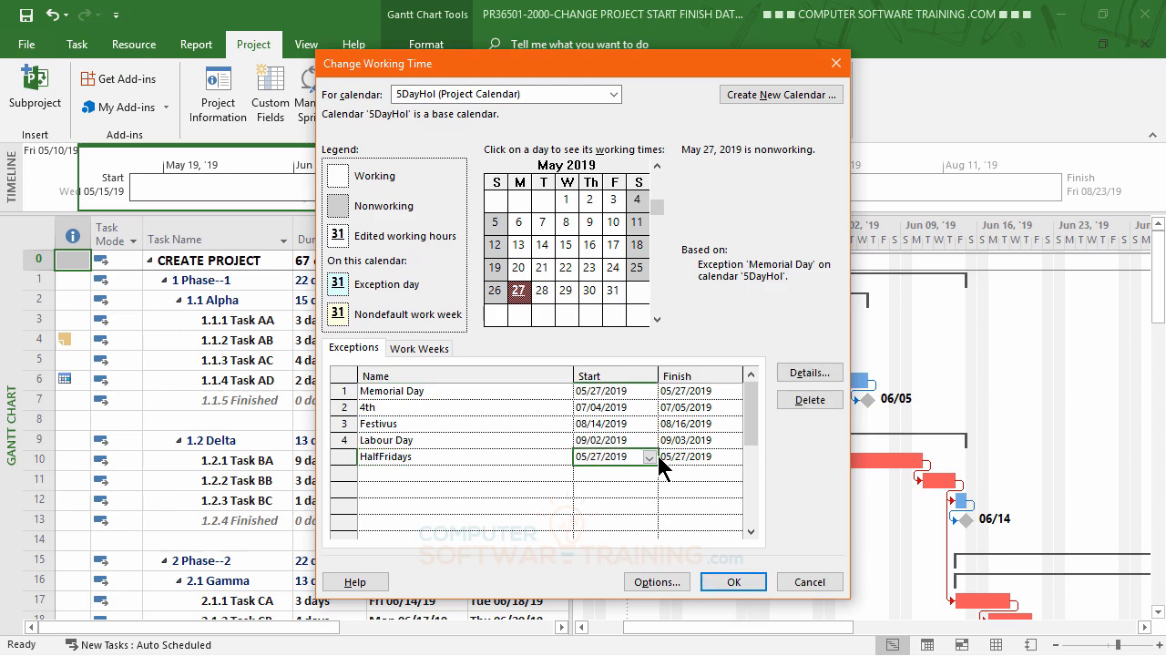
click(647, 455)
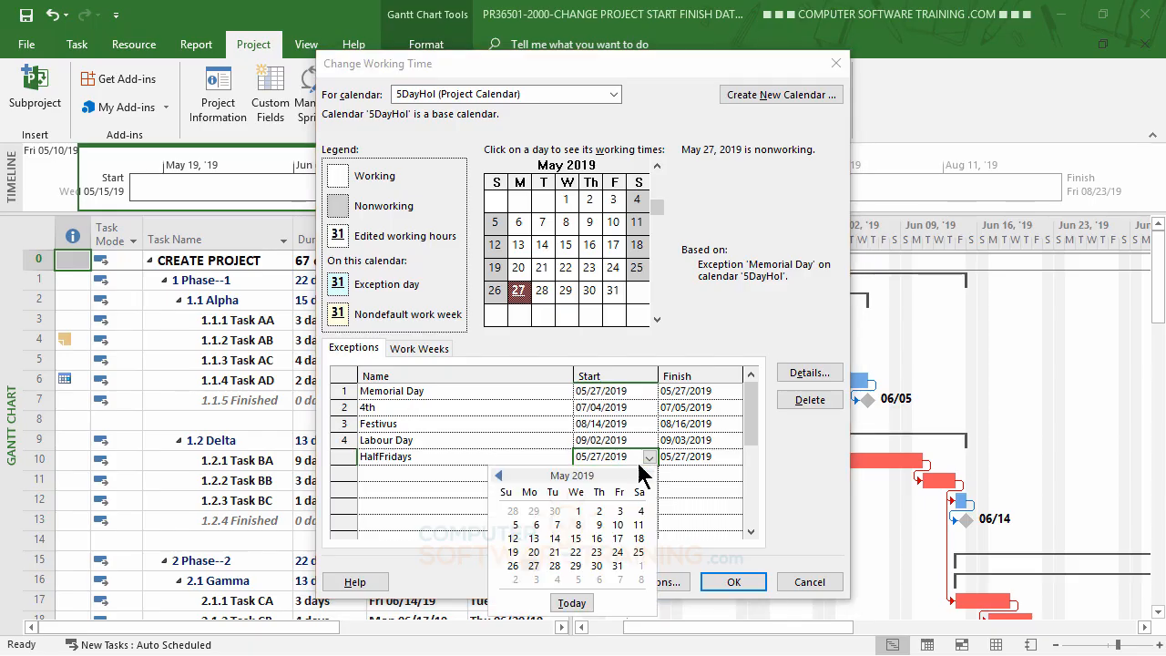
click(498, 476)
click(497, 475)
click(498, 475)
click(498, 475)
click(497, 476)
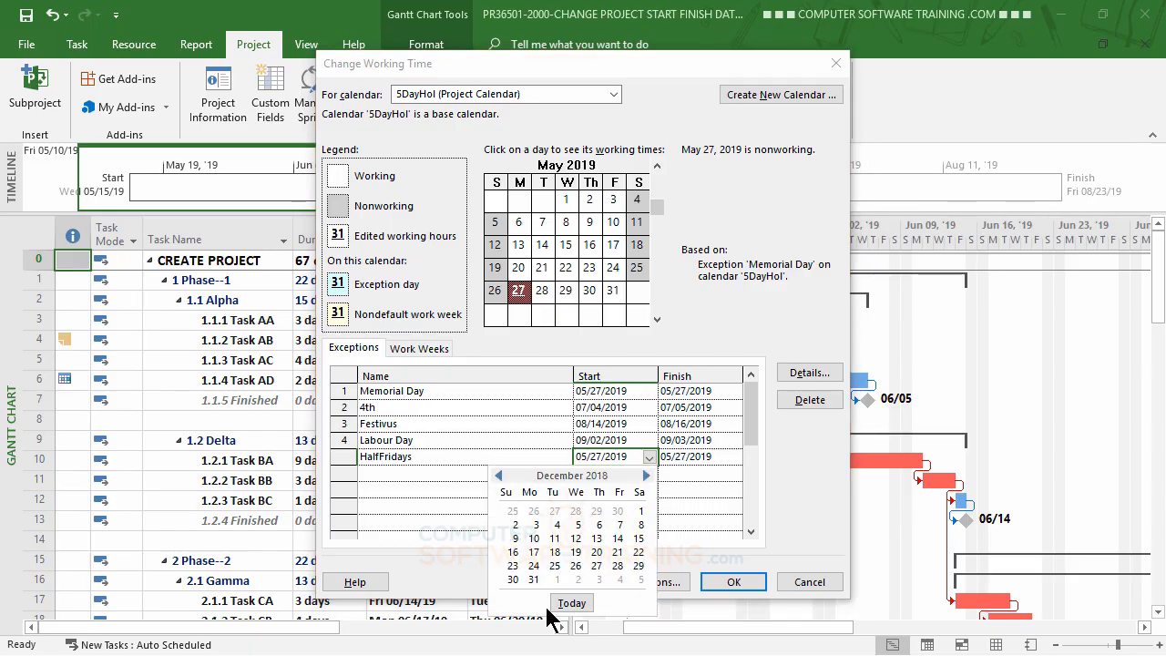
click(556, 579)
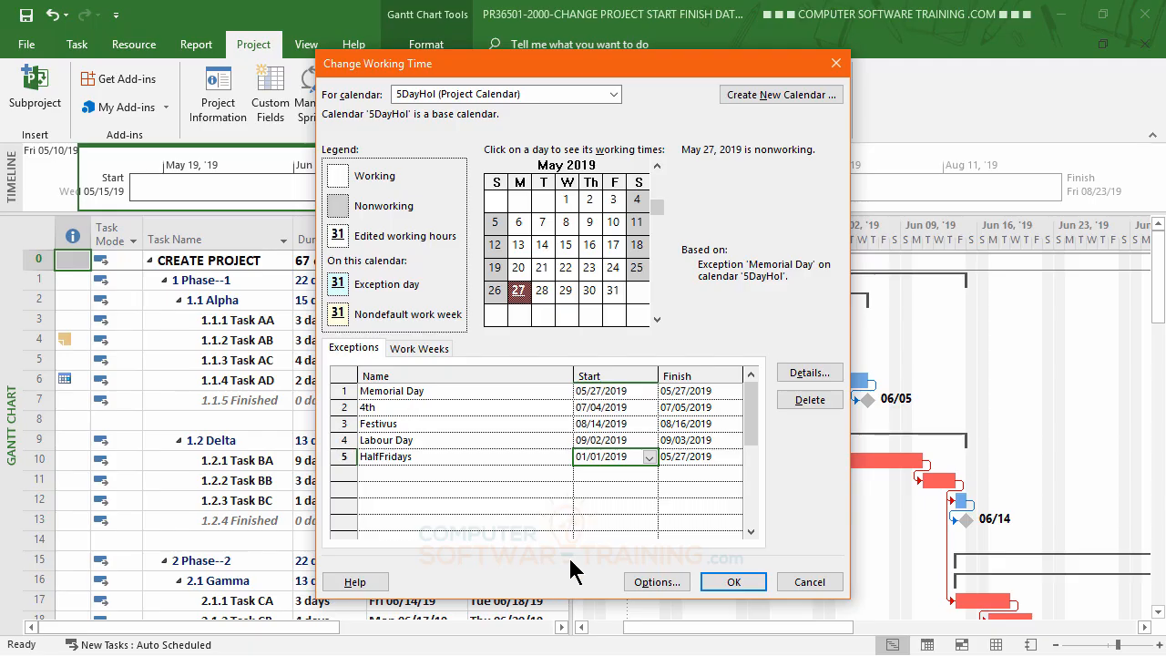
Set the HalfFridays exception to finish on 01/01/2020.
click(709, 455)
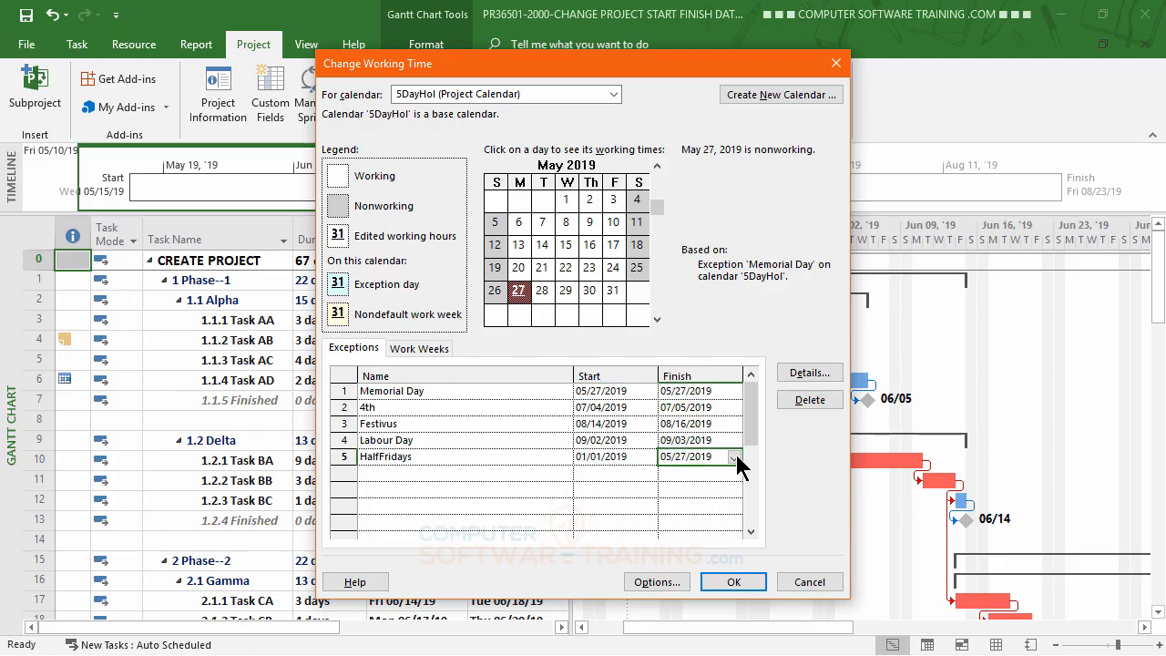
click(734, 456)
click(731, 475)
click(731, 476)
click(731, 475)
click(731, 476)
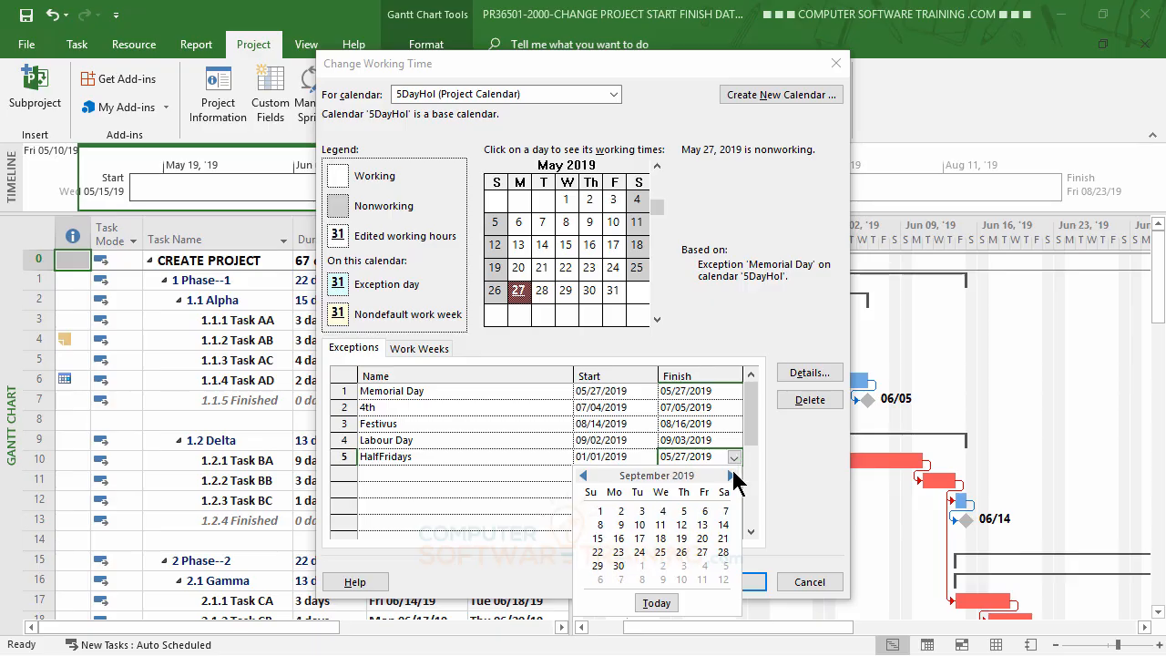
click(730, 476)
click(730, 476)
click(730, 475)
click(731, 476)
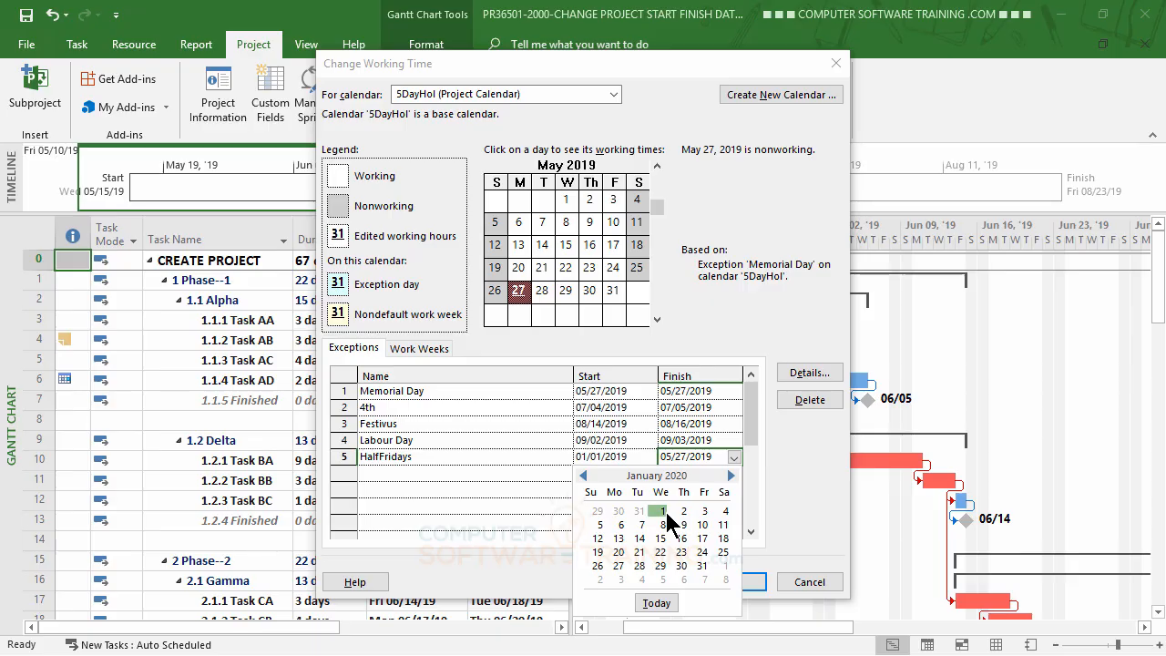
click(664, 511)
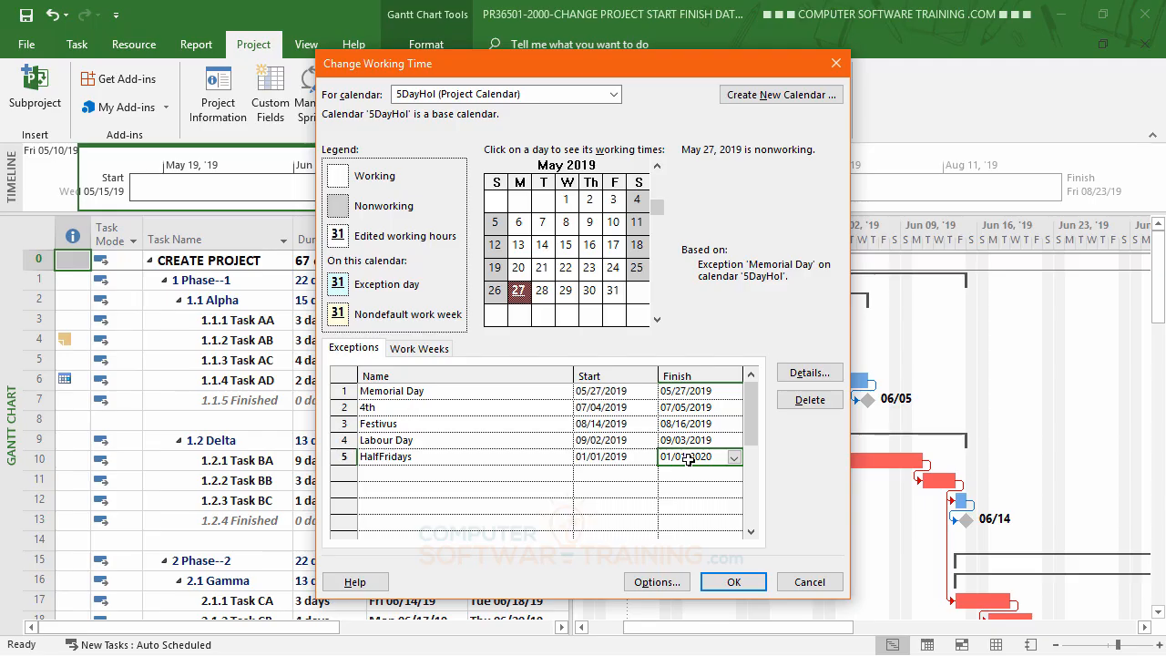
Make HalfFridays recur weekly on Friday with working times of 08:00 AM to 12:00 PM only, removing the afternoon shift.
click(808, 377)
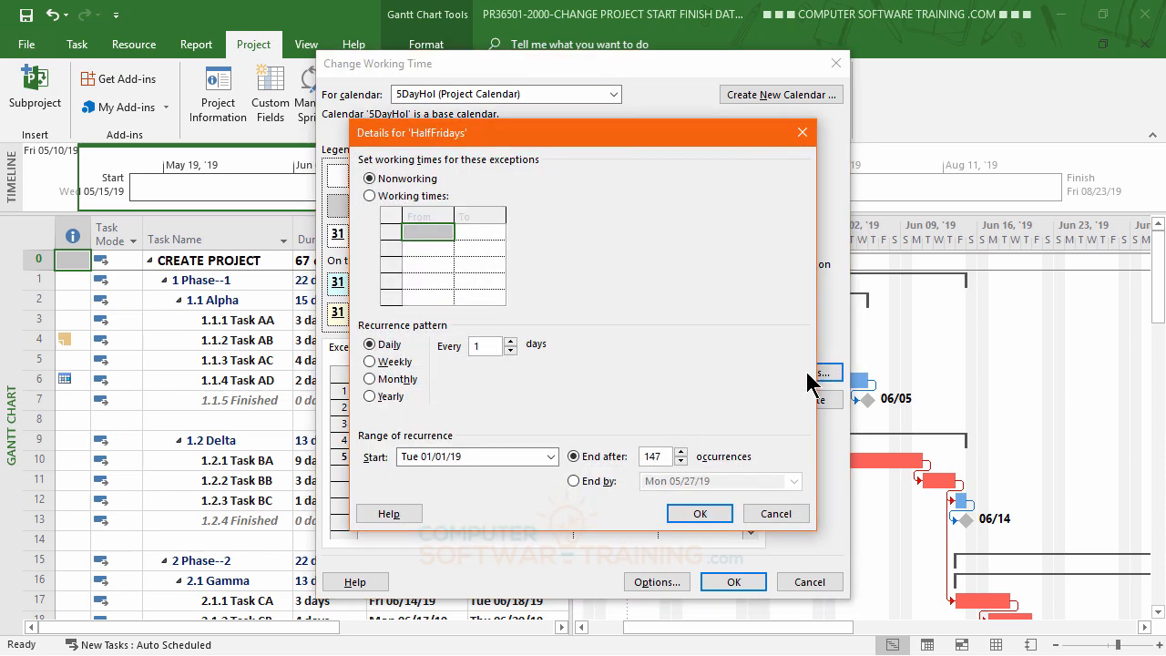
click(370, 362)
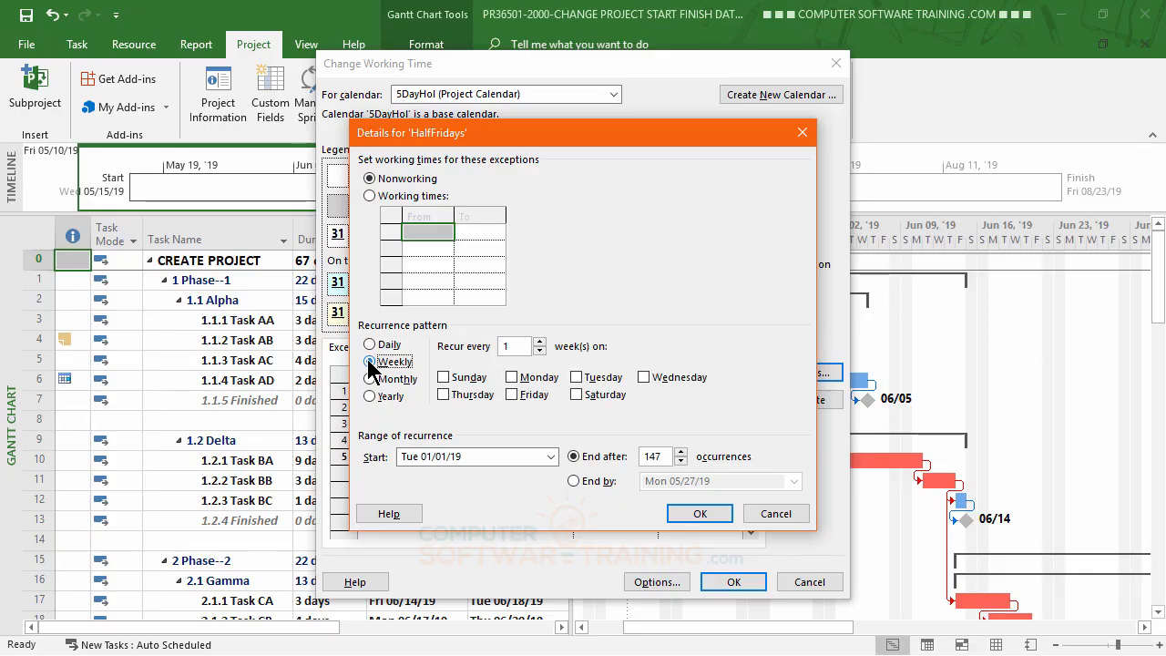
click(512, 394)
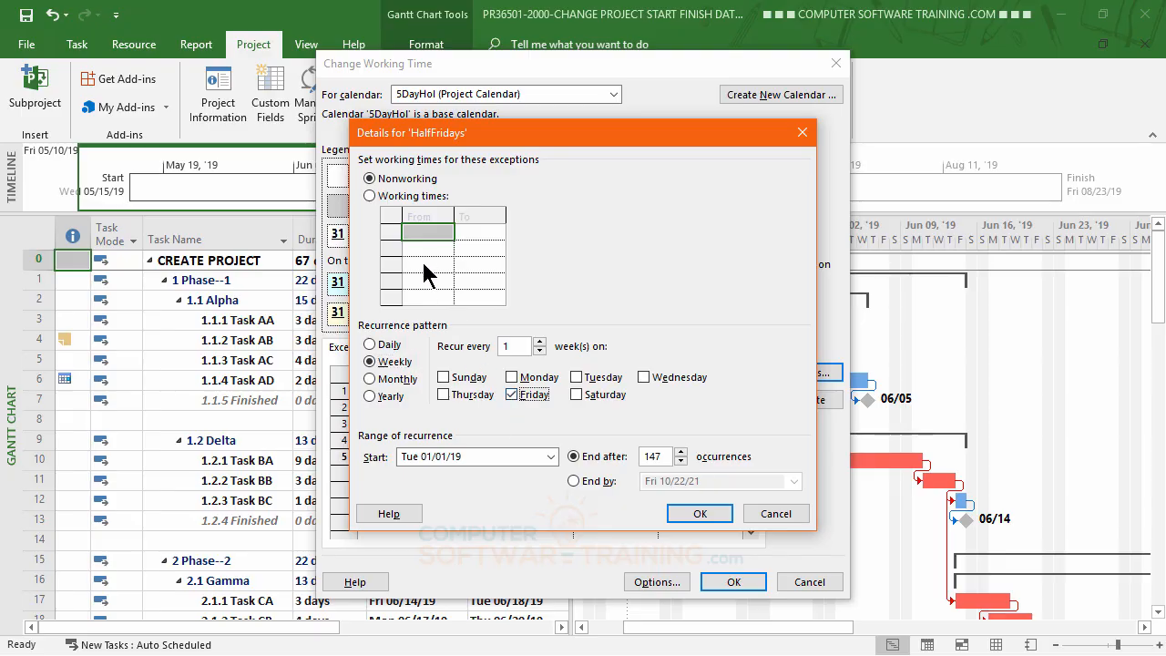
click(374, 198)
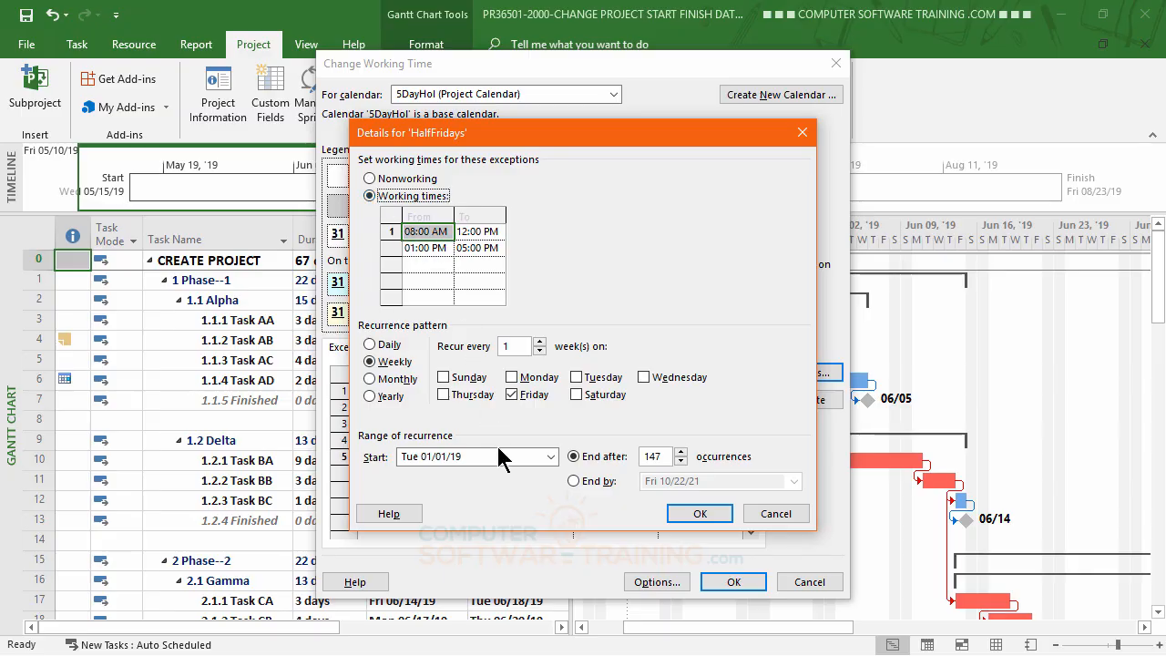
click(432, 250)
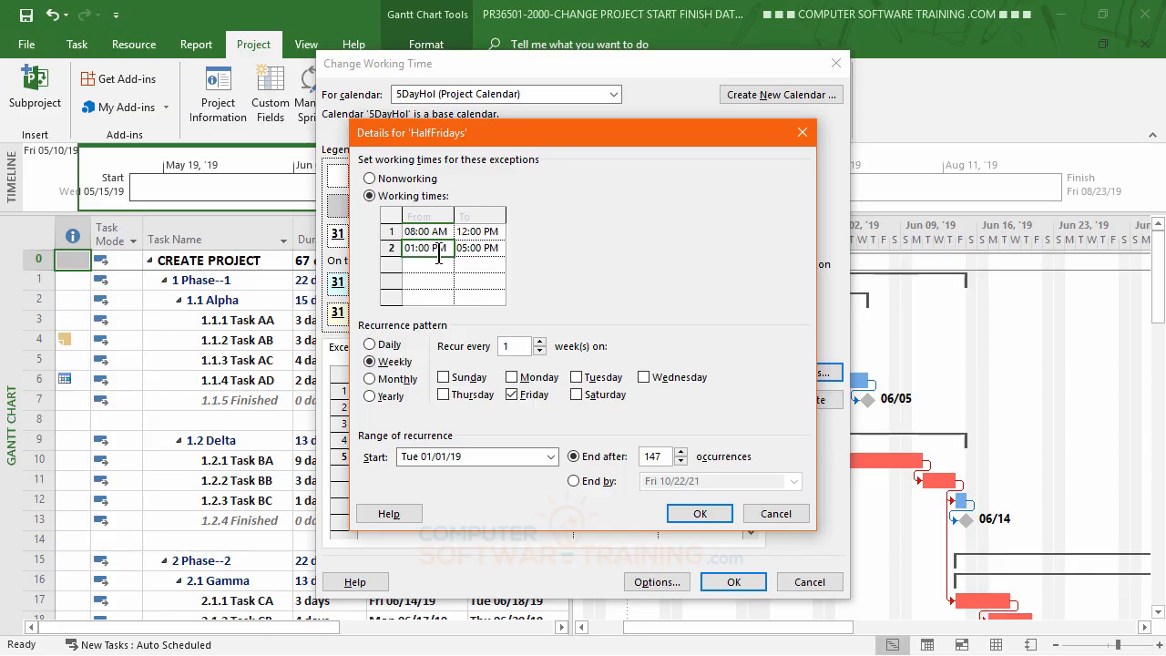
key(Delete)
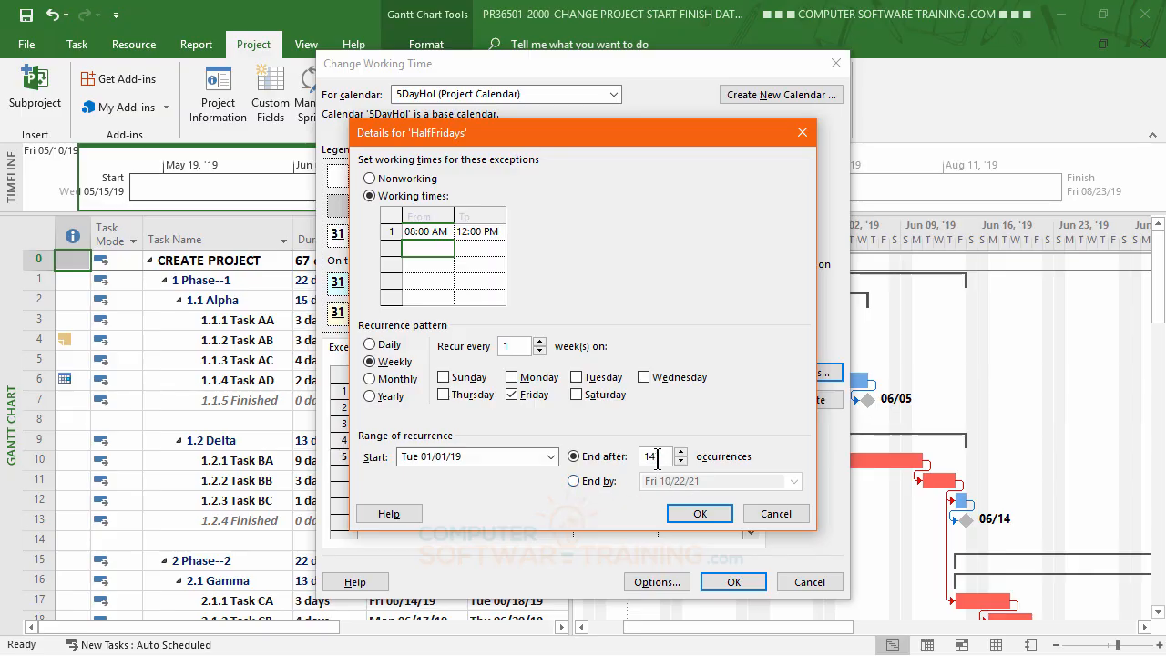
Switch the HalfFridays range of recurrence to end by a date, choosing Fri 01/01/21.
click(574, 482)
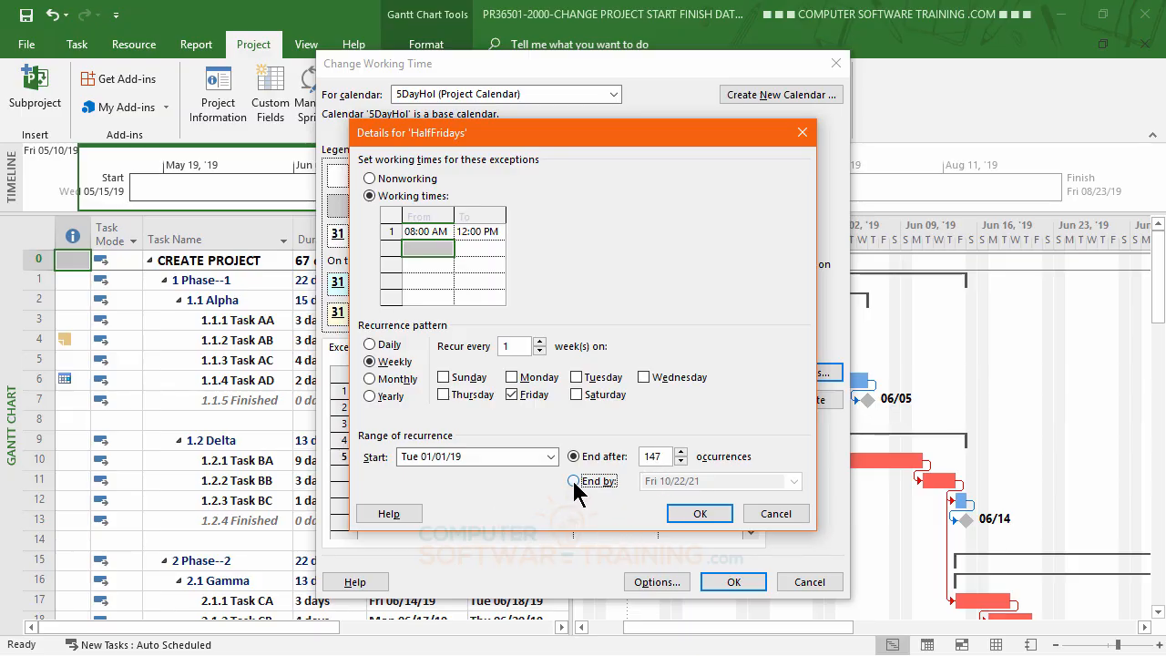
click(796, 482)
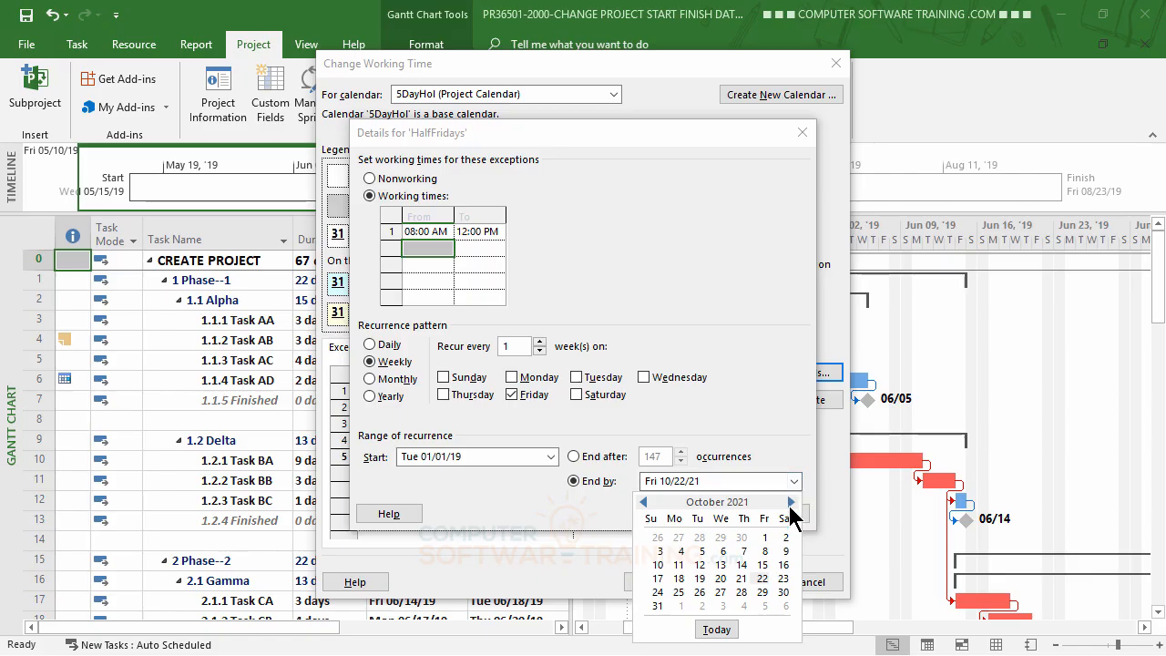
click(791, 503)
click(791, 503)
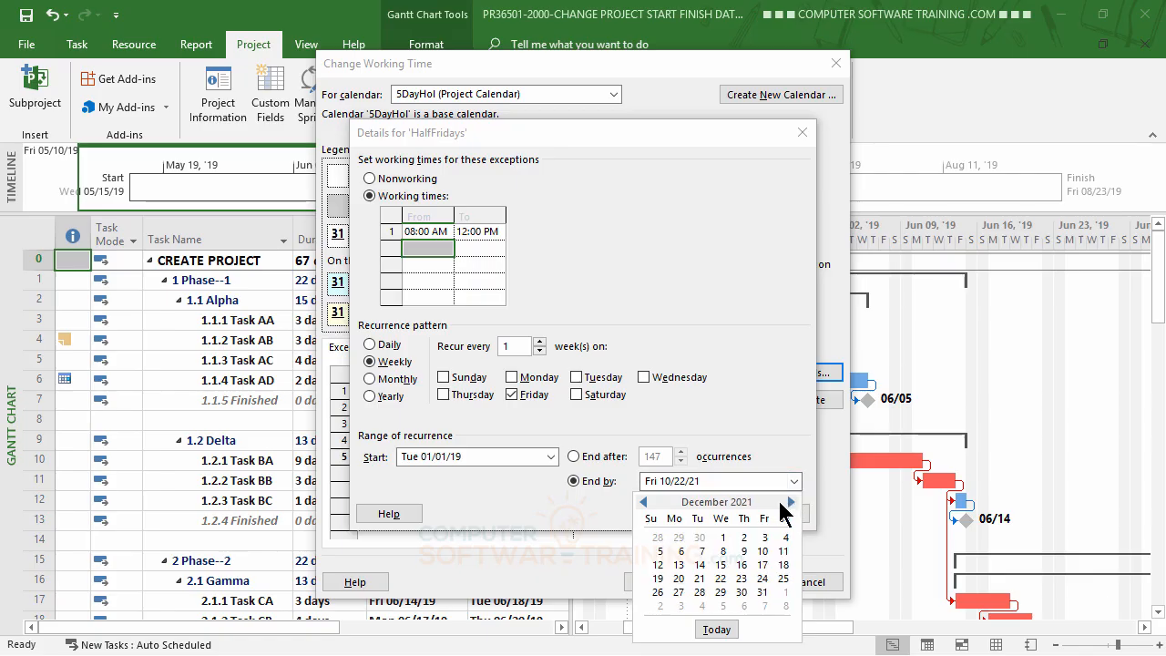
click(643, 502)
click(643, 501)
click(643, 501)
click(643, 502)
click(643, 502)
click(643, 502)
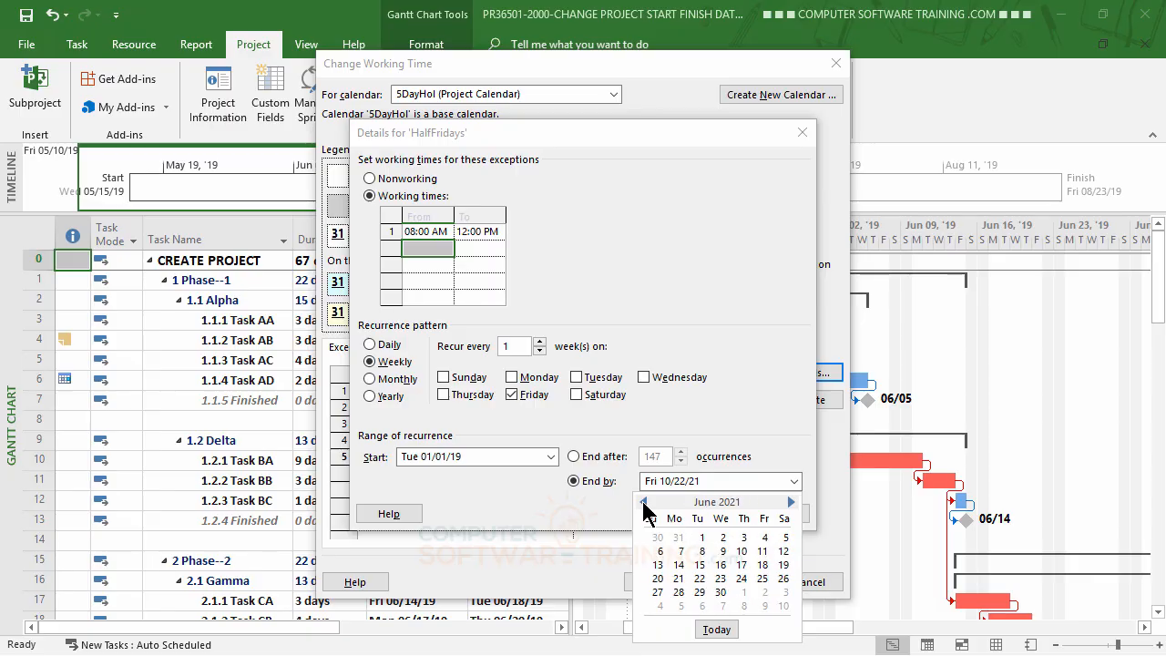
click(644, 501)
click(644, 502)
click(643, 502)
click(643, 502)
click(643, 501)
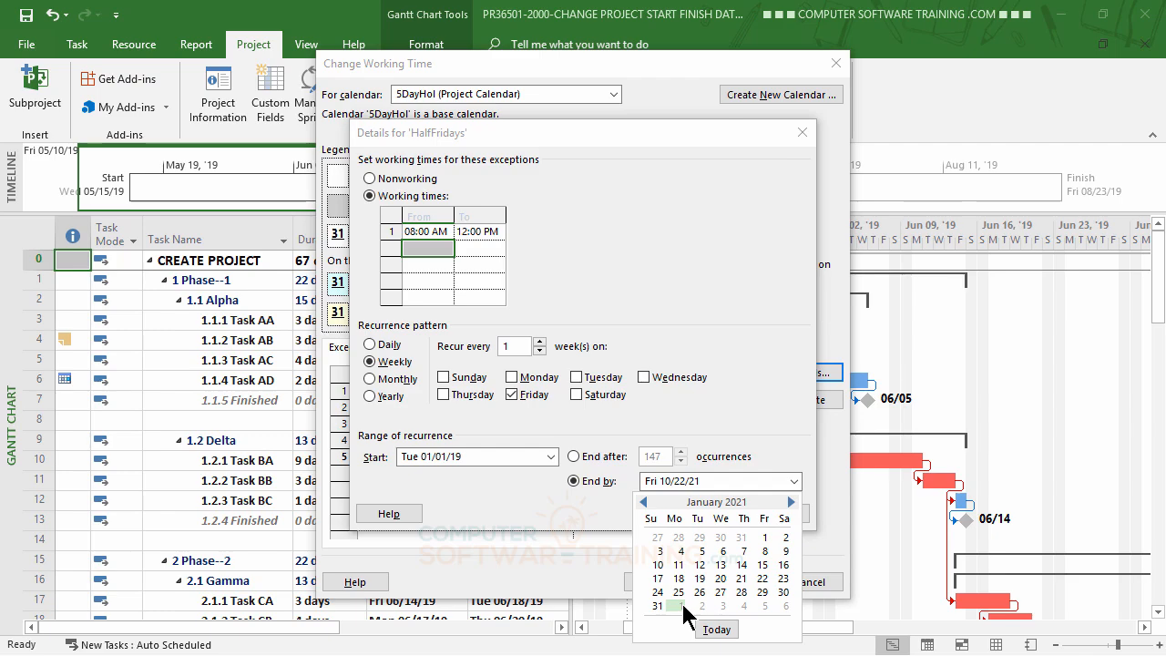
click(761, 538)
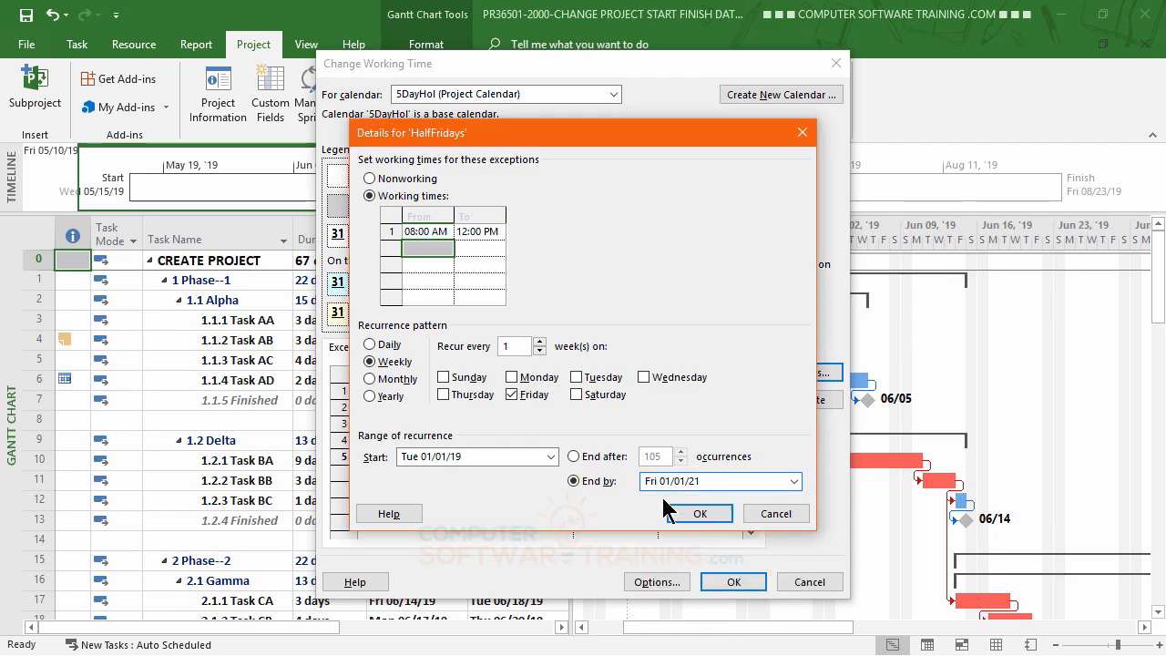
Set the HalfFridays recurrence to end by Wed 01/01/20 and save the calendar changes.
click(794, 482)
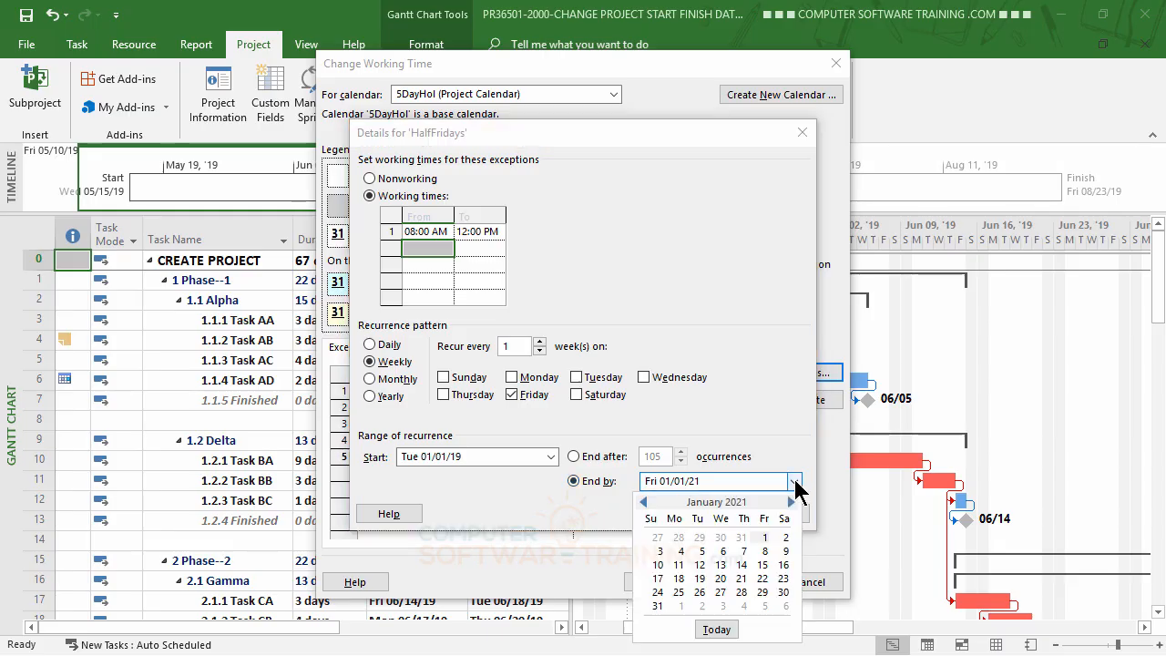
click(645, 502)
click(644, 502)
click(645, 502)
click(644, 502)
click(644, 502)
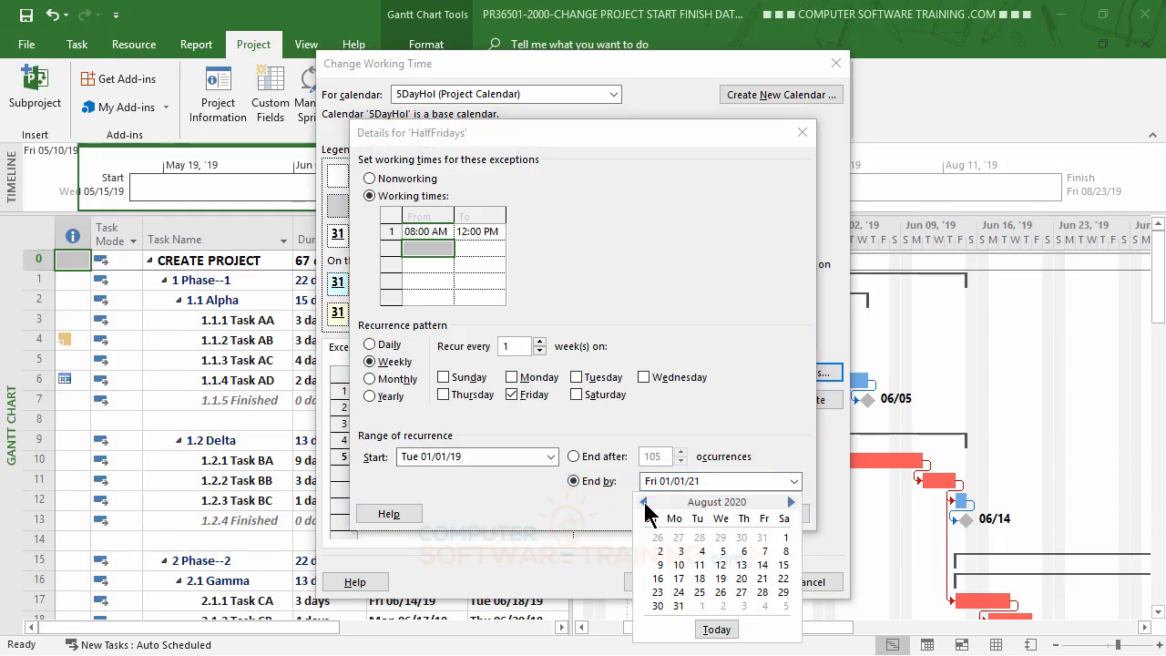
click(644, 502)
click(644, 502)
click(644, 502)
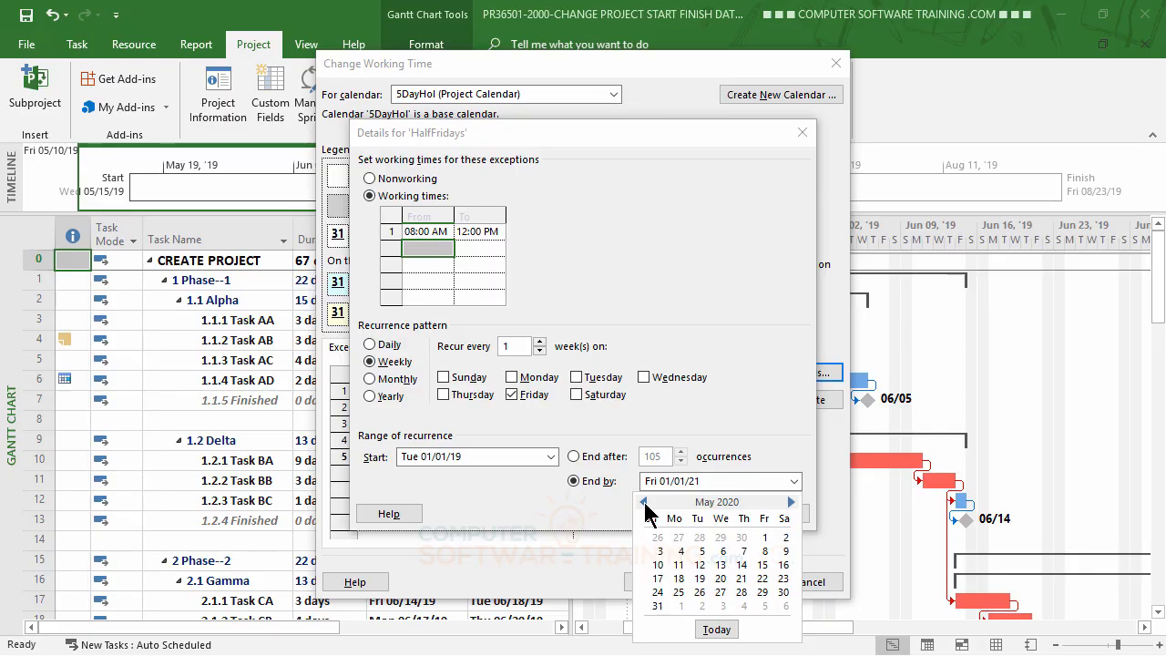
click(645, 502)
click(644, 502)
click(645, 502)
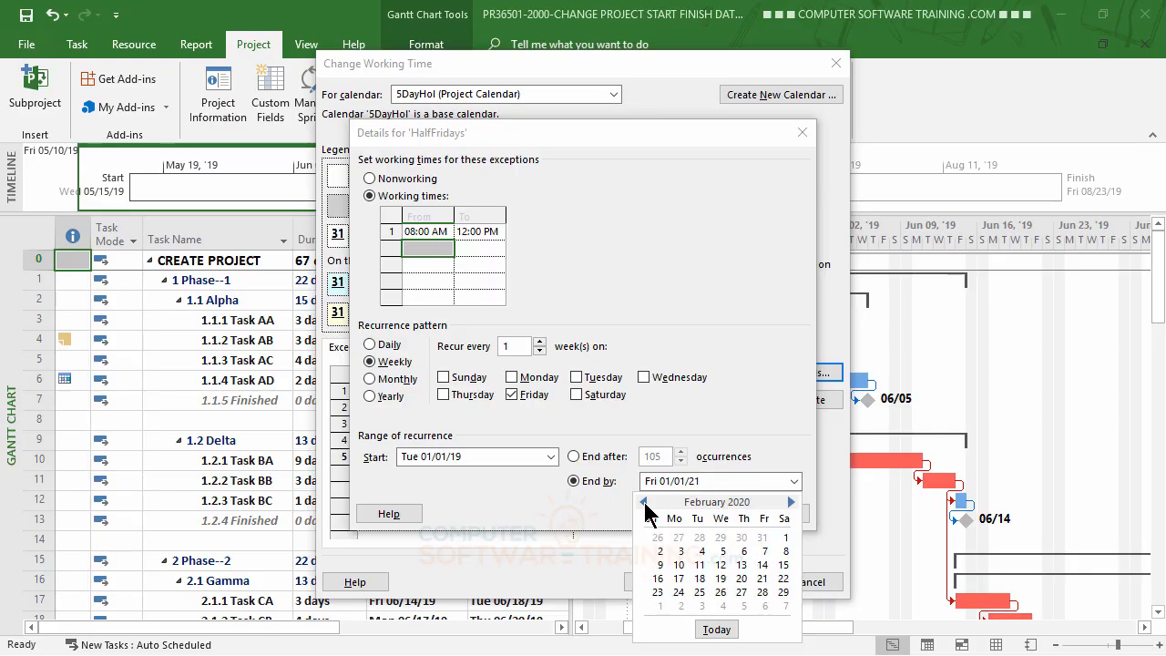
click(644, 502)
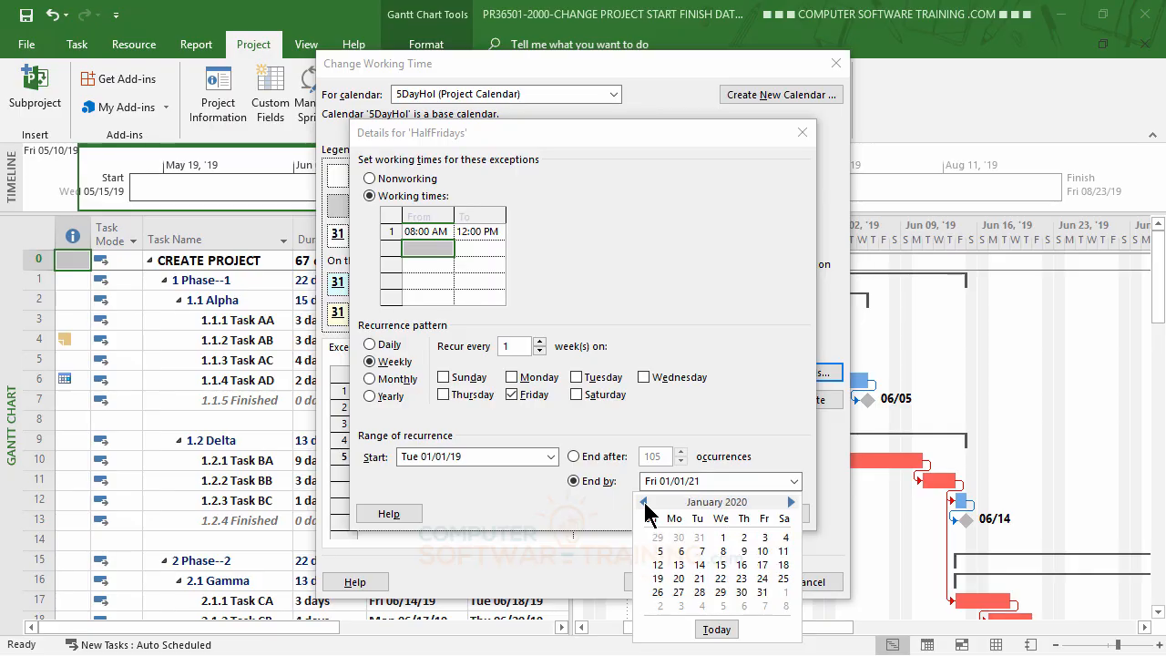
click(719, 537)
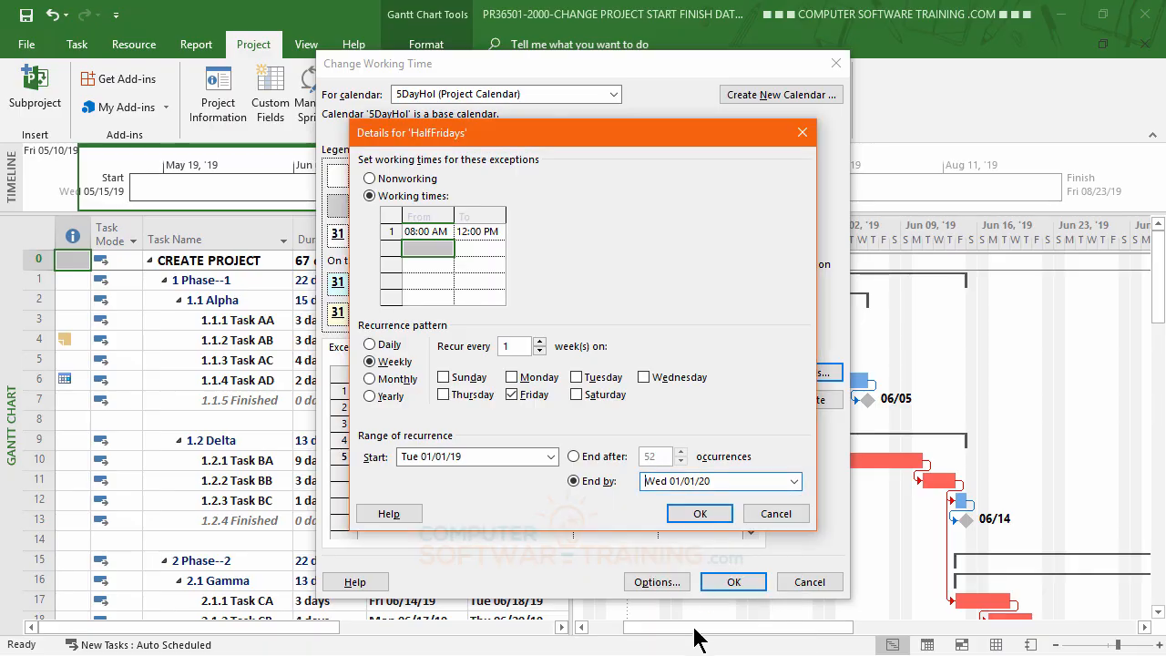
click(700, 515)
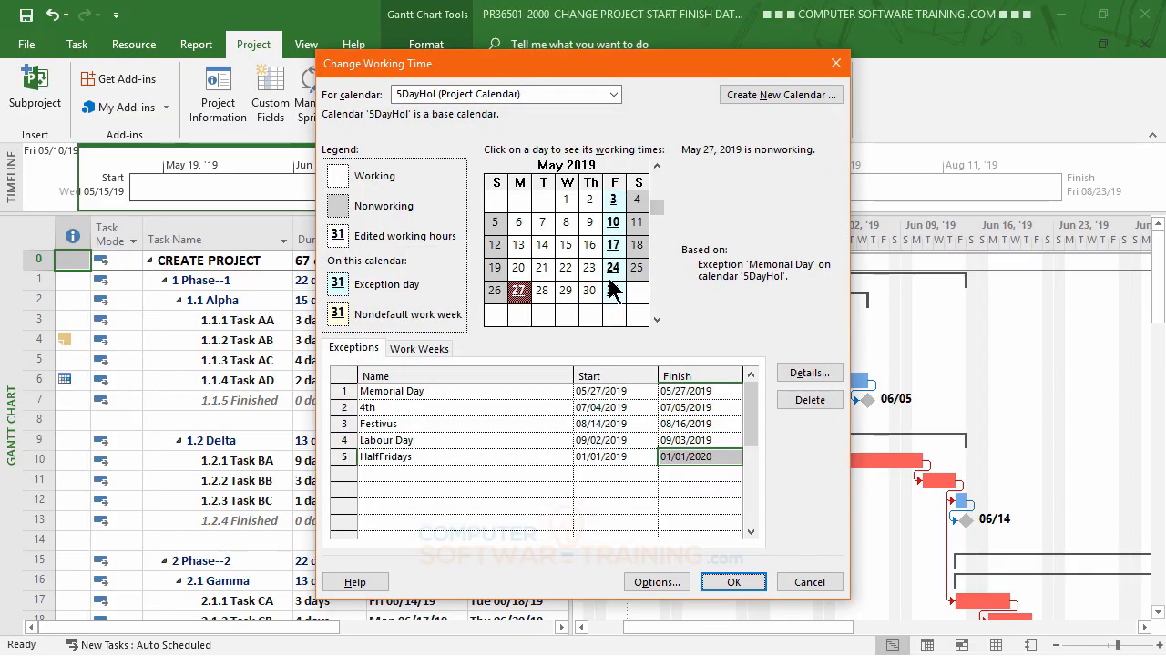
click(728, 588)
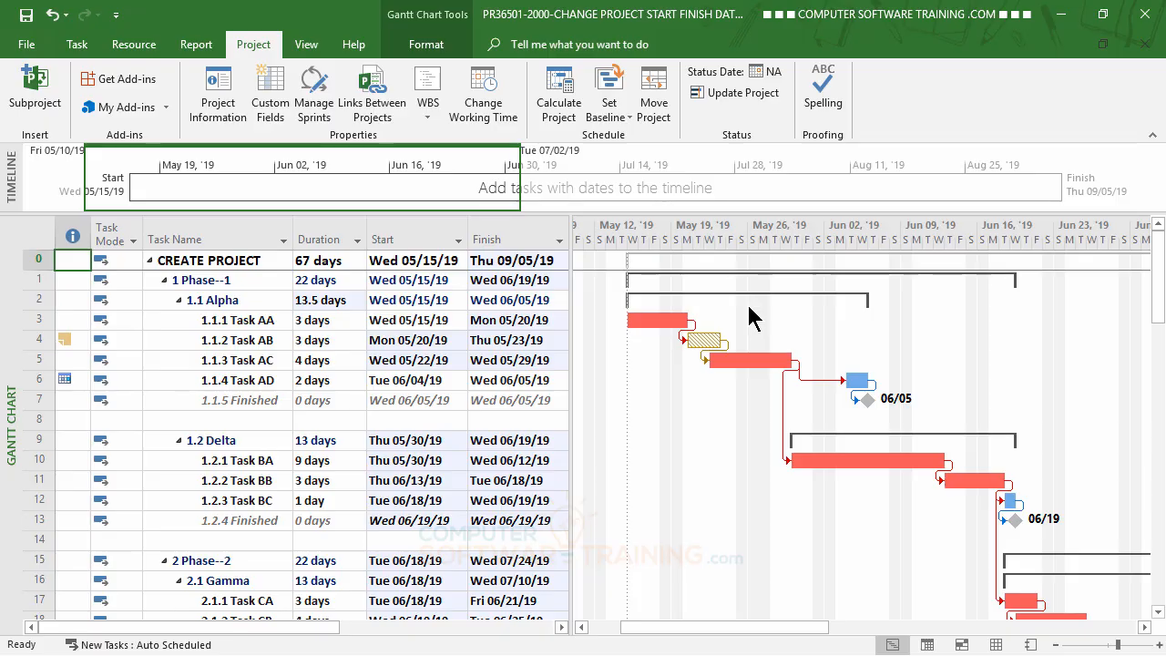
Check which calendar the Gantt chart timescale uses for its non-working time.
double_click(771, 242)
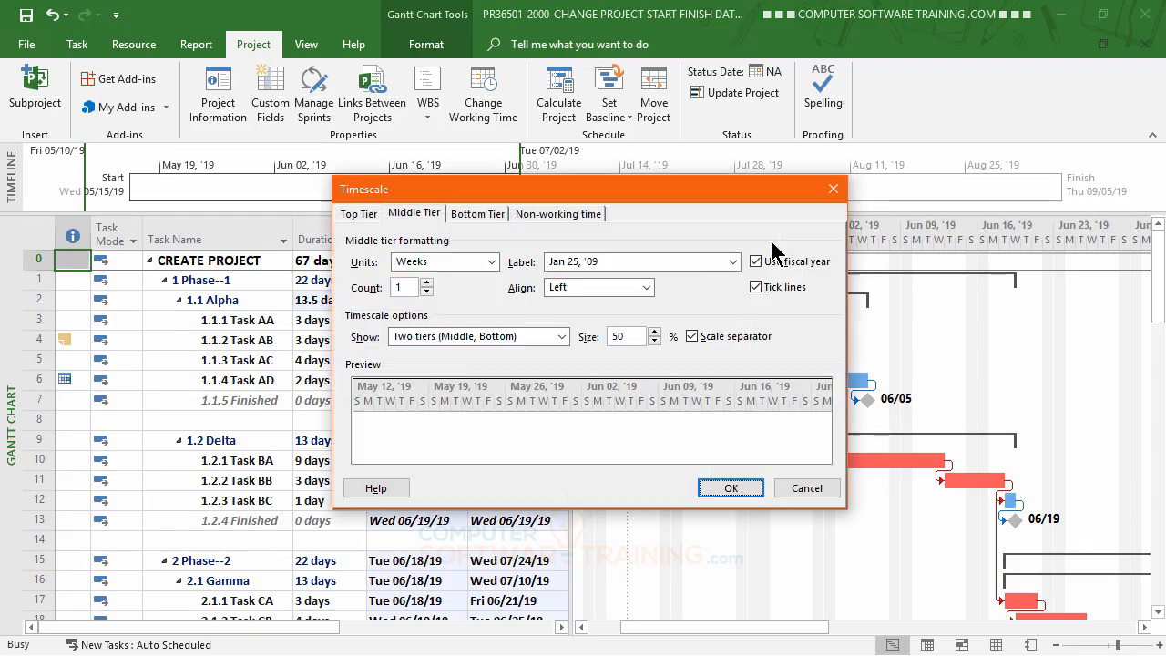
click(557, 215)
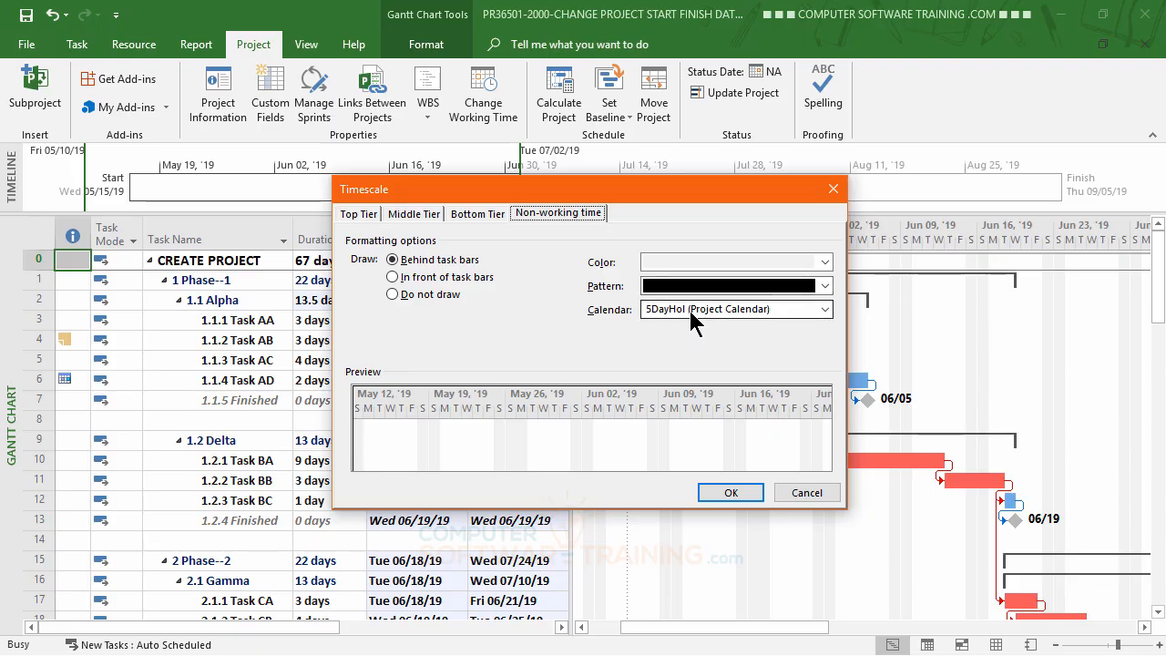
click(732, 493)
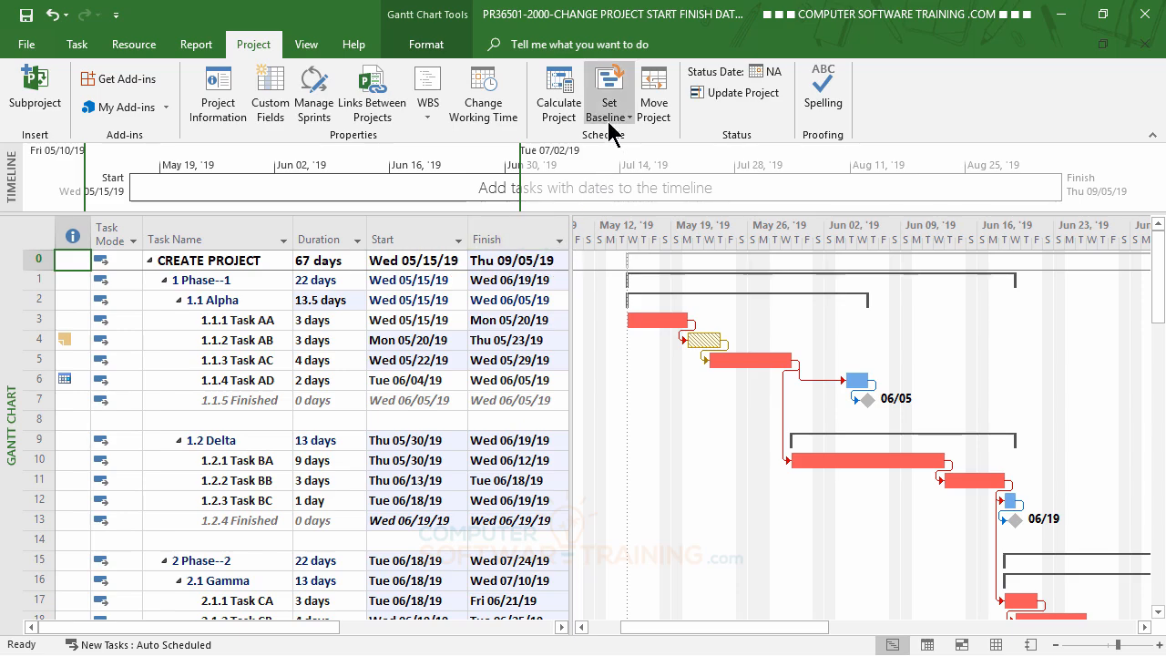
Review the Standard calendar's working times and exceptions, leaving them as they are.
click(492, 118)
click(537, 95)
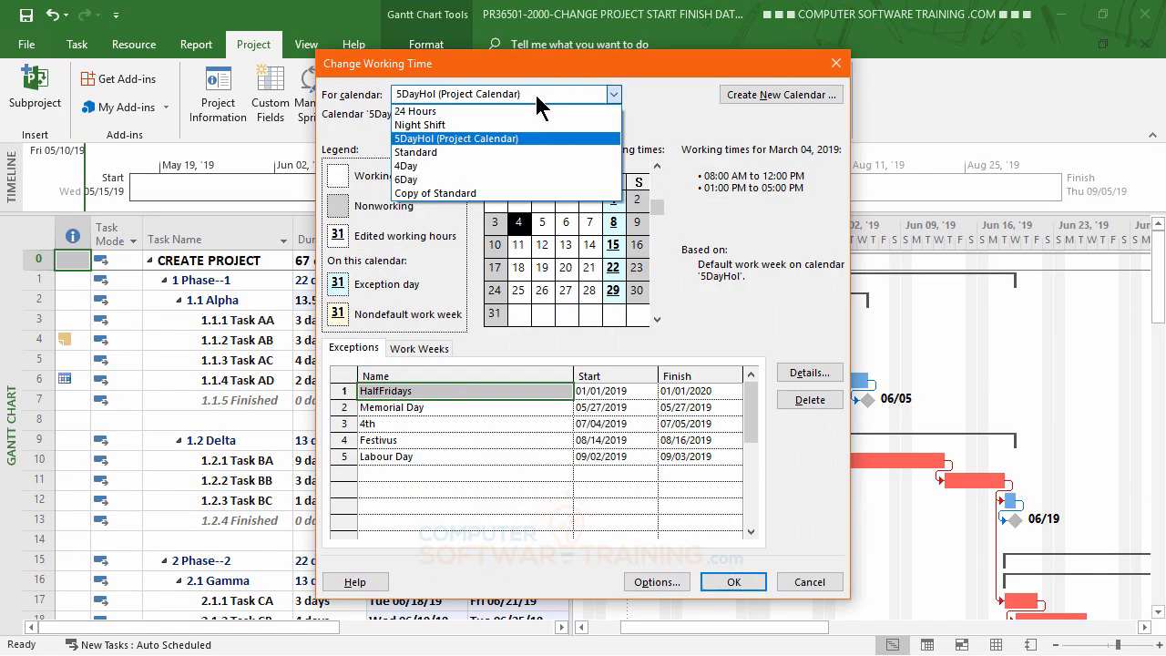
click(426, 152)
click(732, 591)
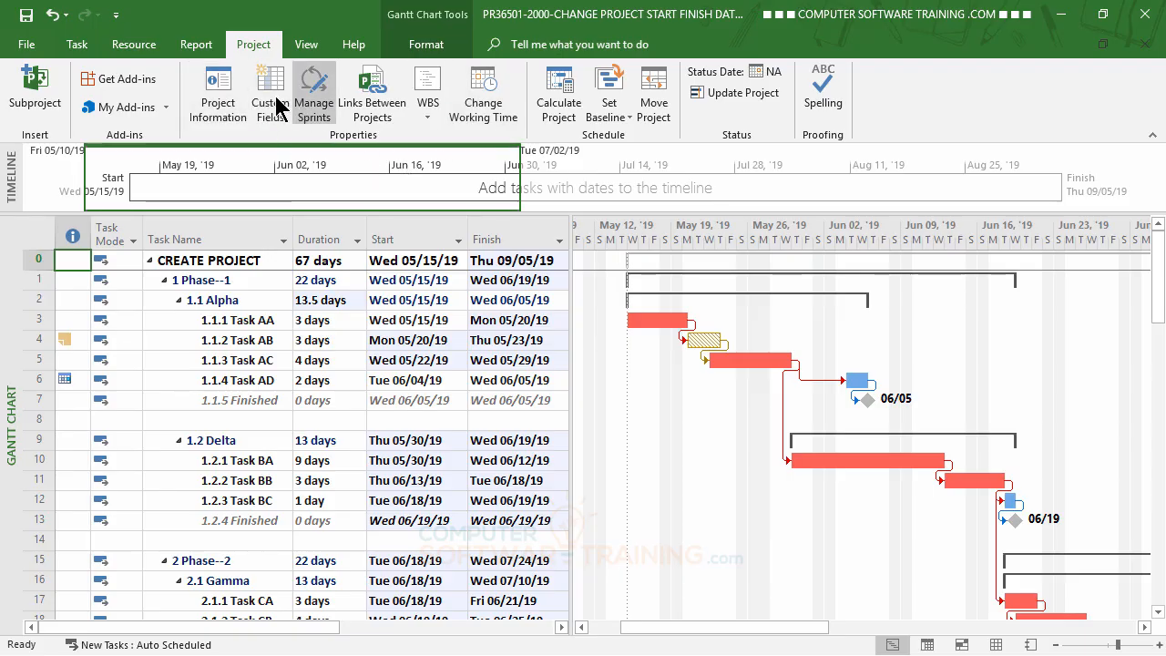
Switch the project calendar to Standard in the project information and check its working time settings.
click(233, 96)
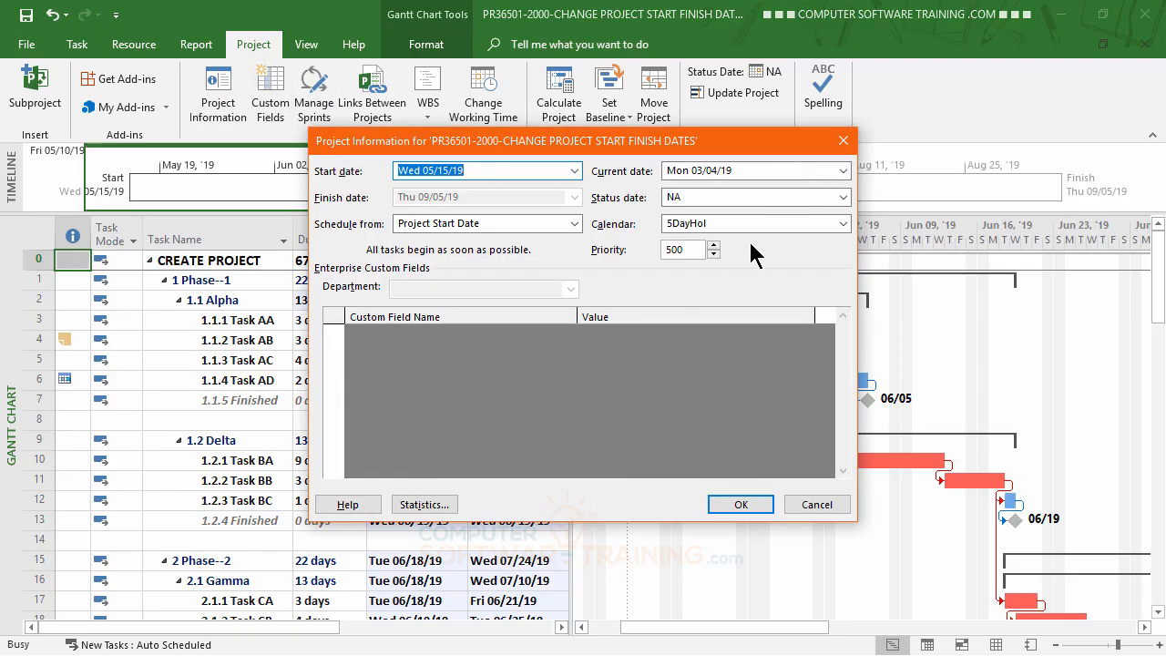
click(844, 223)
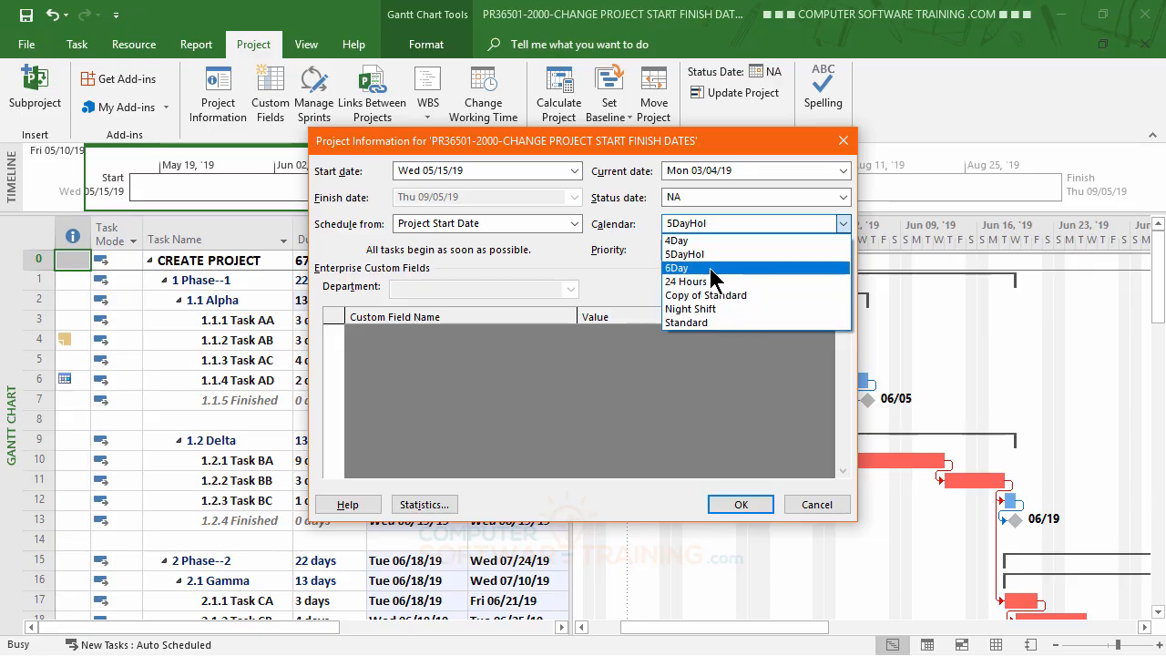
click(709, 323)
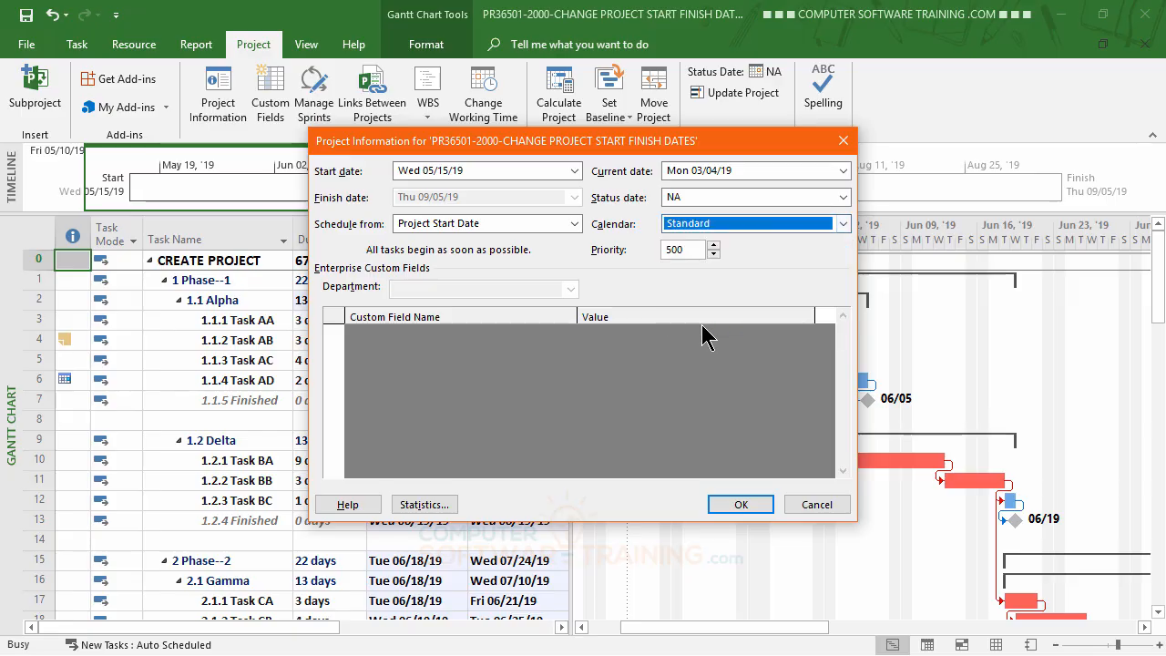
click(740, 505)
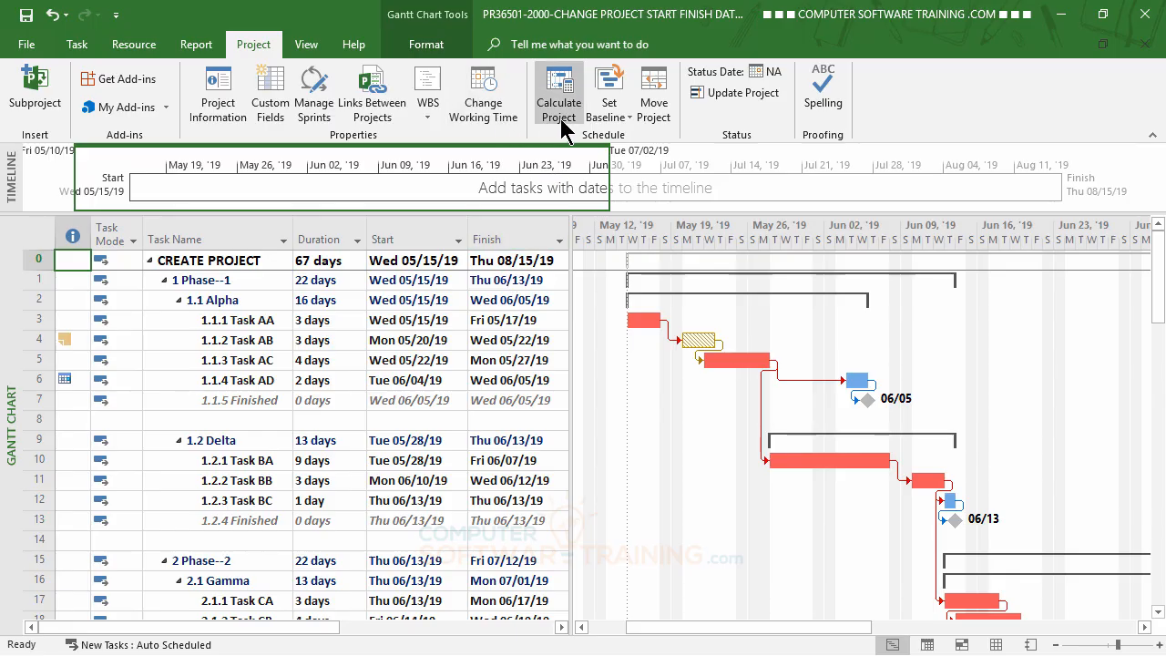
click(493, 113)
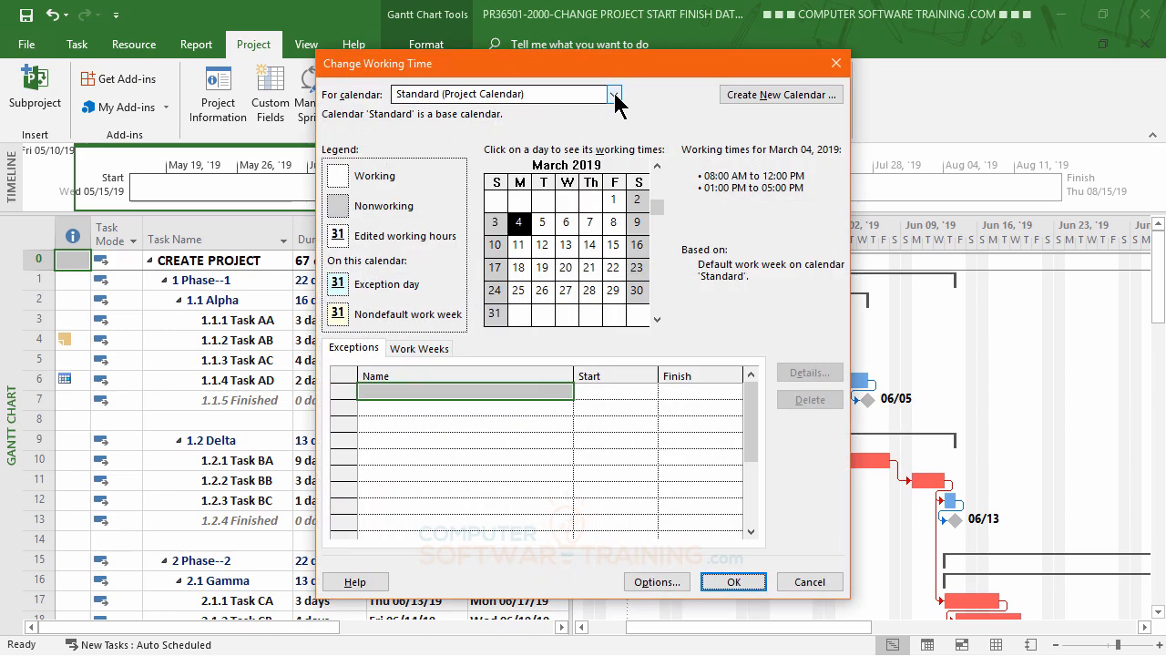
click(809, 581)
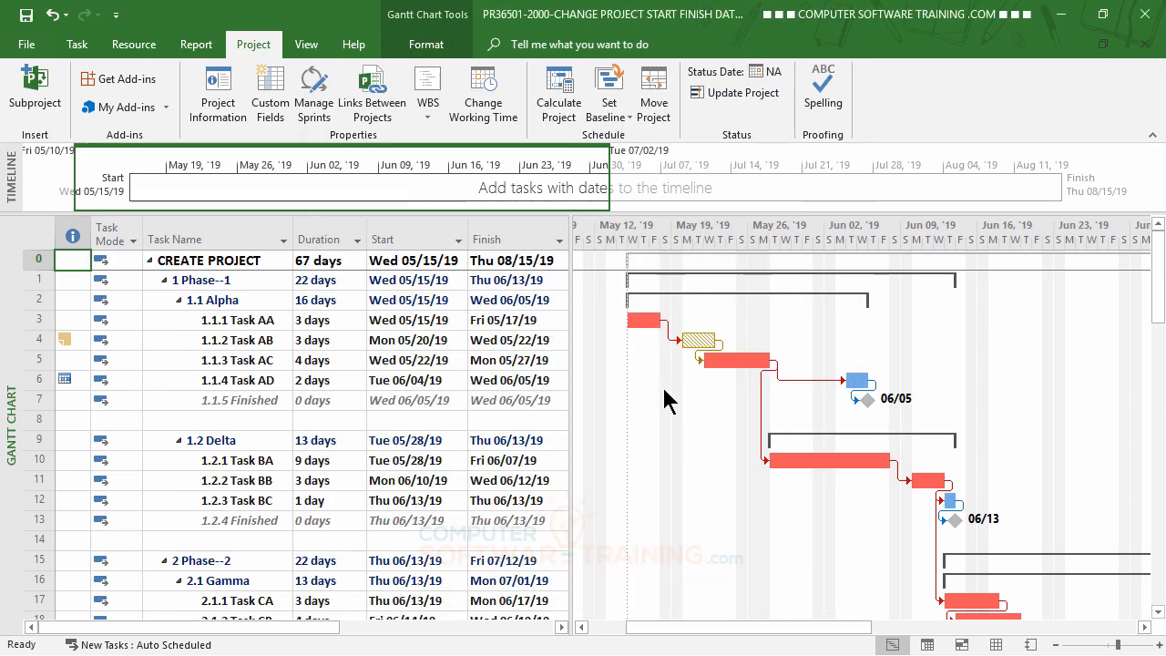
Set the project calendar to 5DayHol in the project information.
click(226, 104)
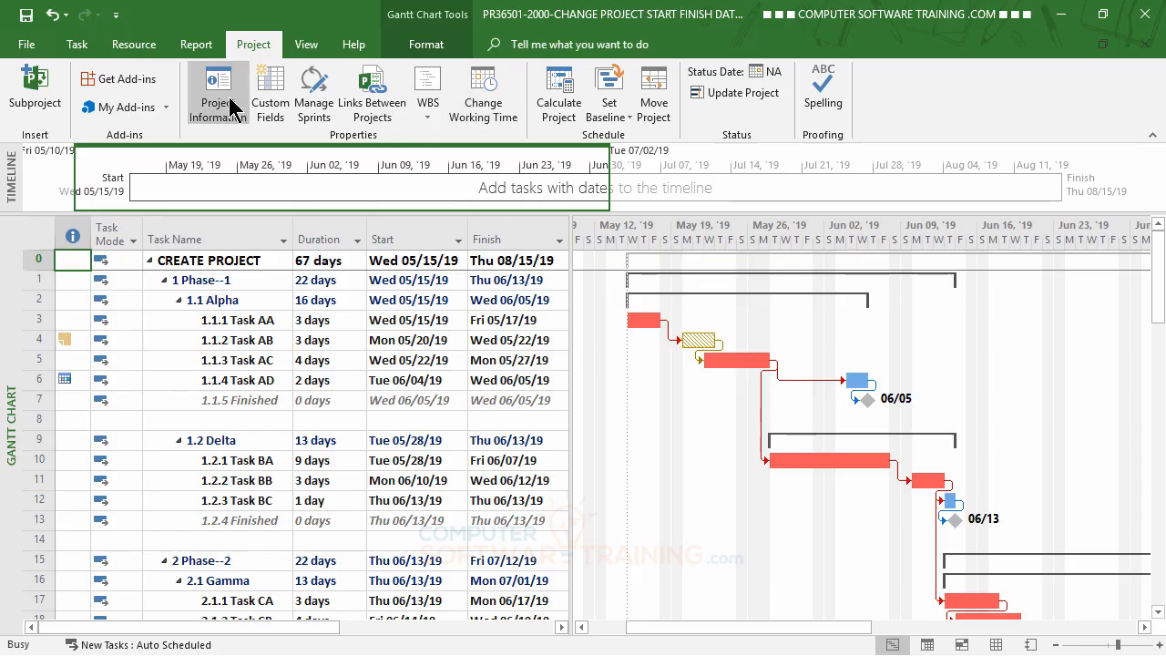
click(845, 222)
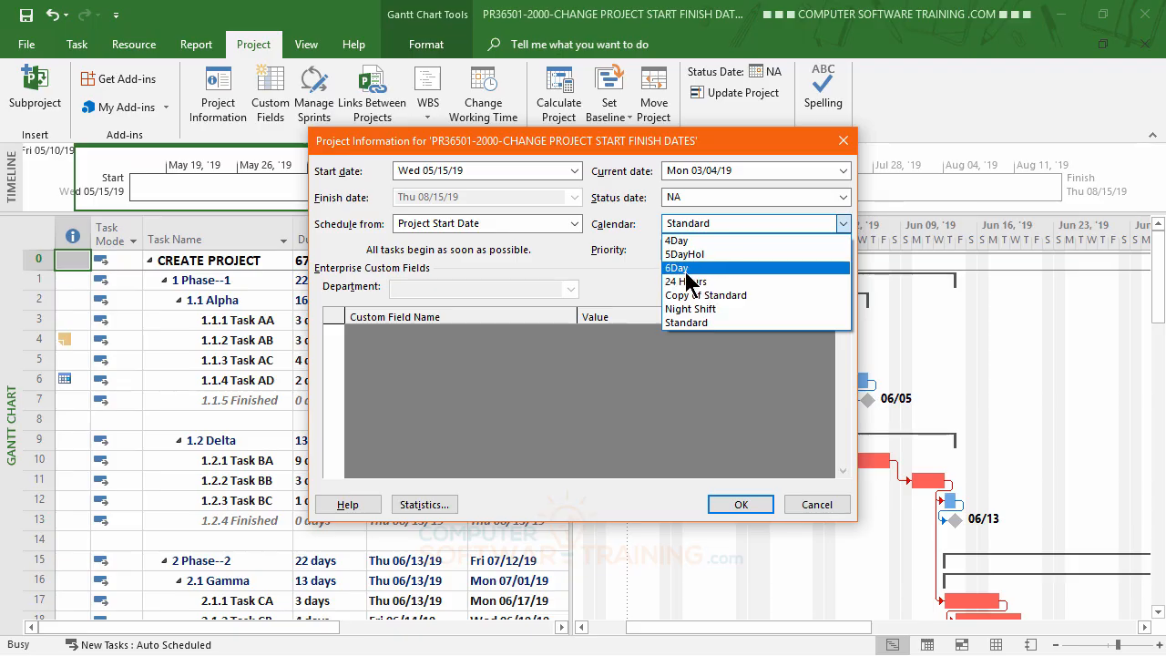
click(701, 254)
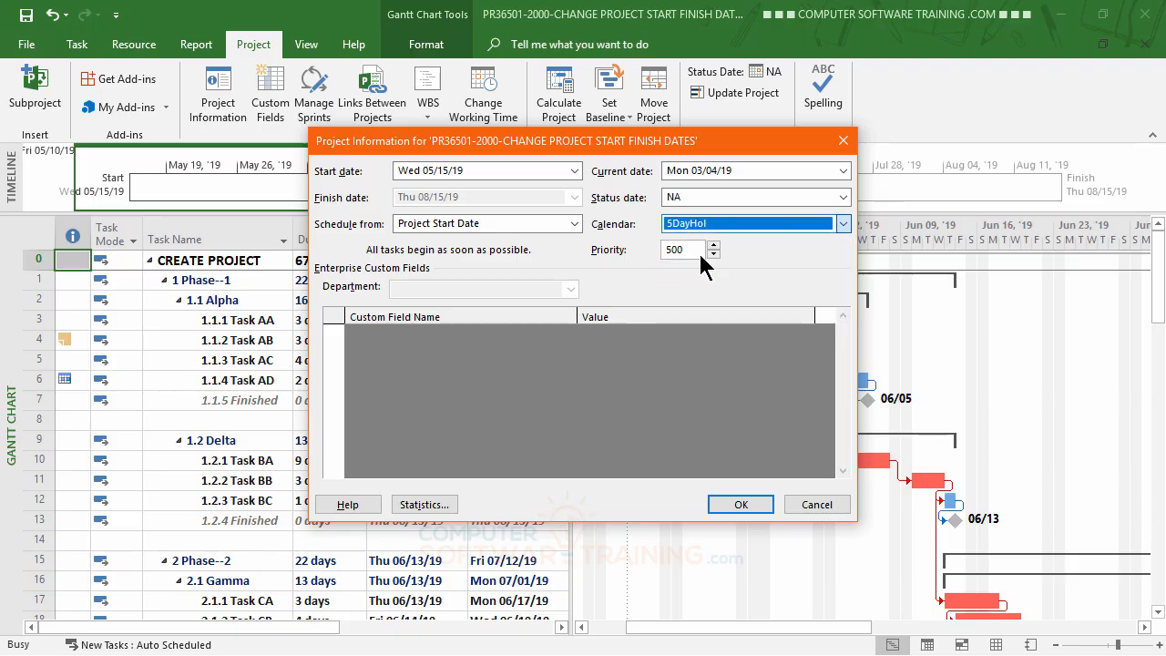
click(741, 507)
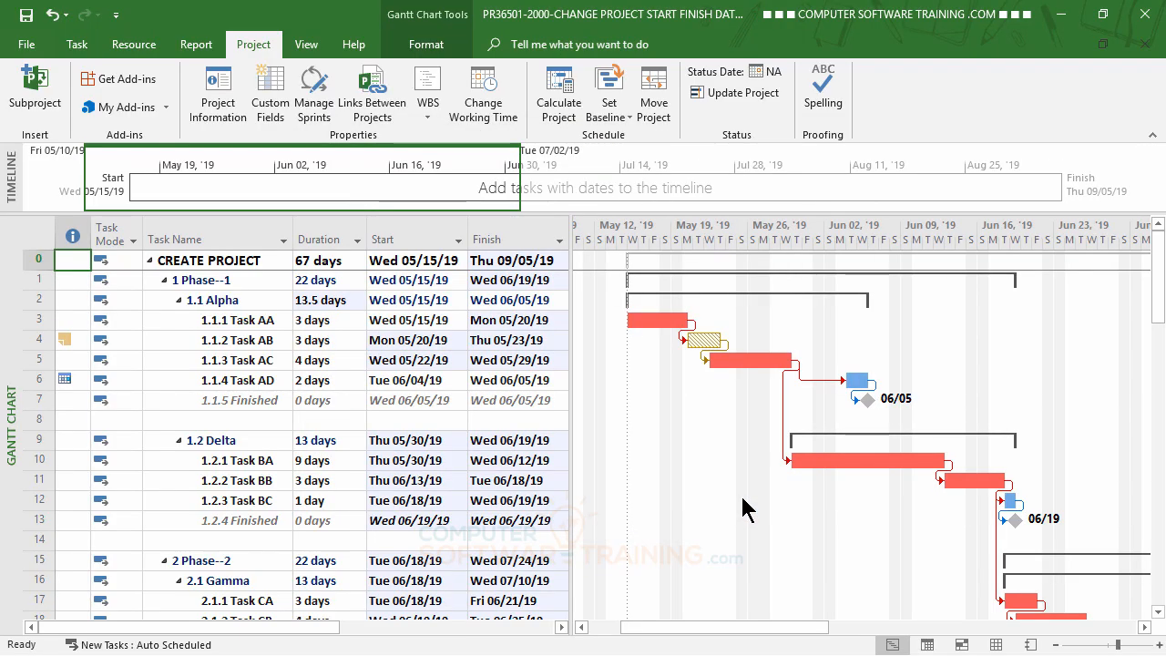